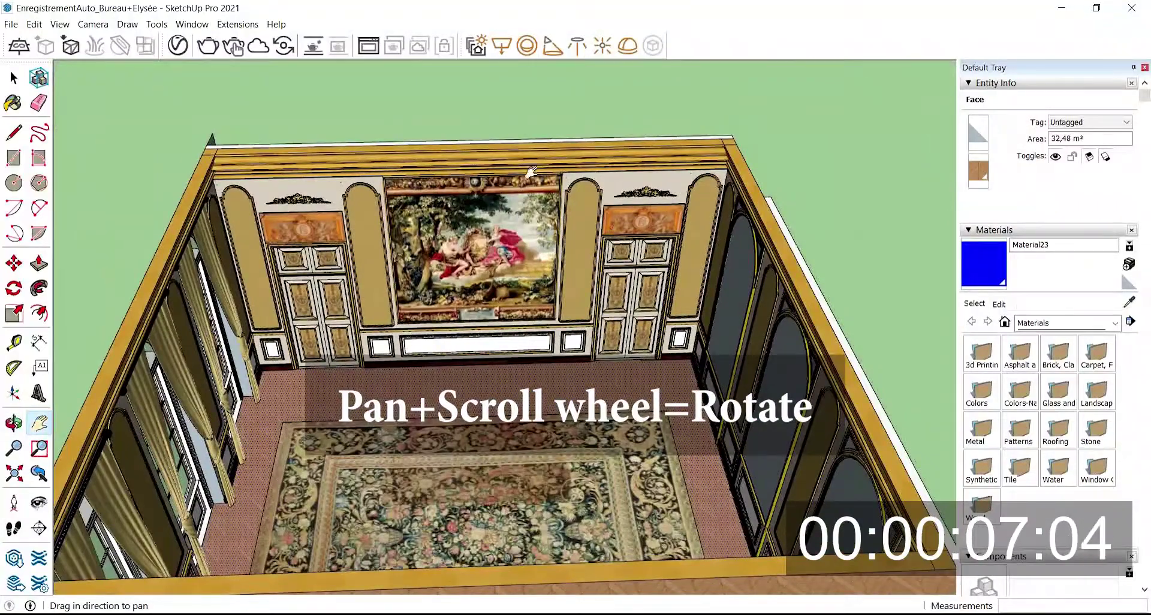
{"action": "scroll", "coordinate": [339, 181], "scroll_direction": "up", "scroll_amount": 7}
{"action": "middle_click_drag", "start_coordinate": [420, 165], "coordinate": [585, 178]}
{"action": "left_click", "coordinate": [39, 103]}
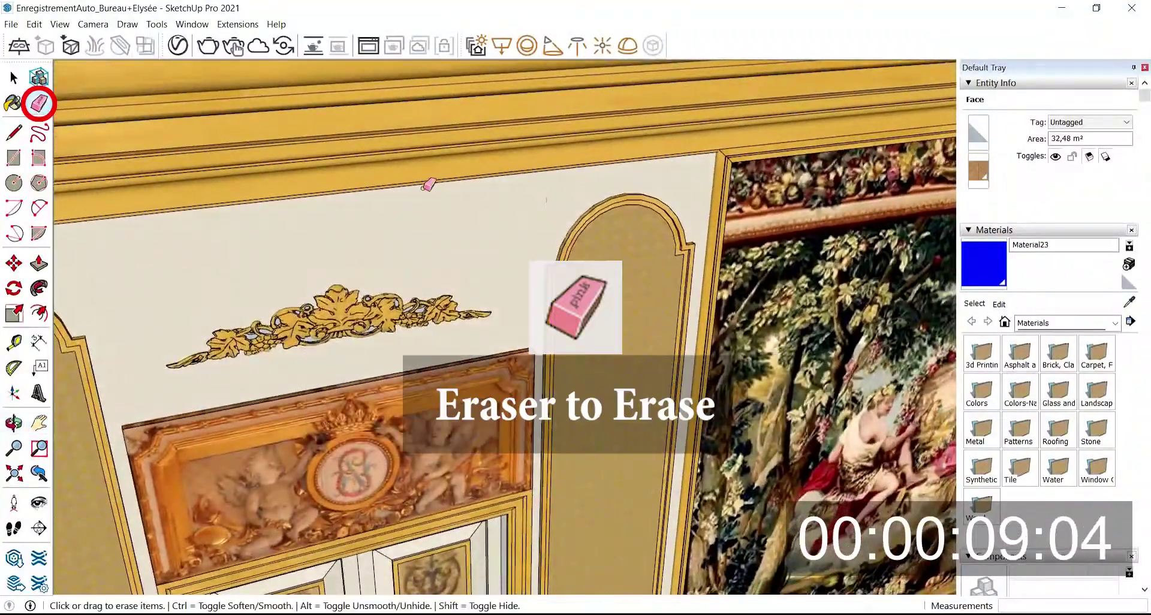
{"action": "left_click", "coordinate": [574, 217]}
{"action": "middle_click_drag", "start_coordinate": [568, 214], "coordinate": [538, 202]}
{"action": "key", "text": "ctrl+z"}
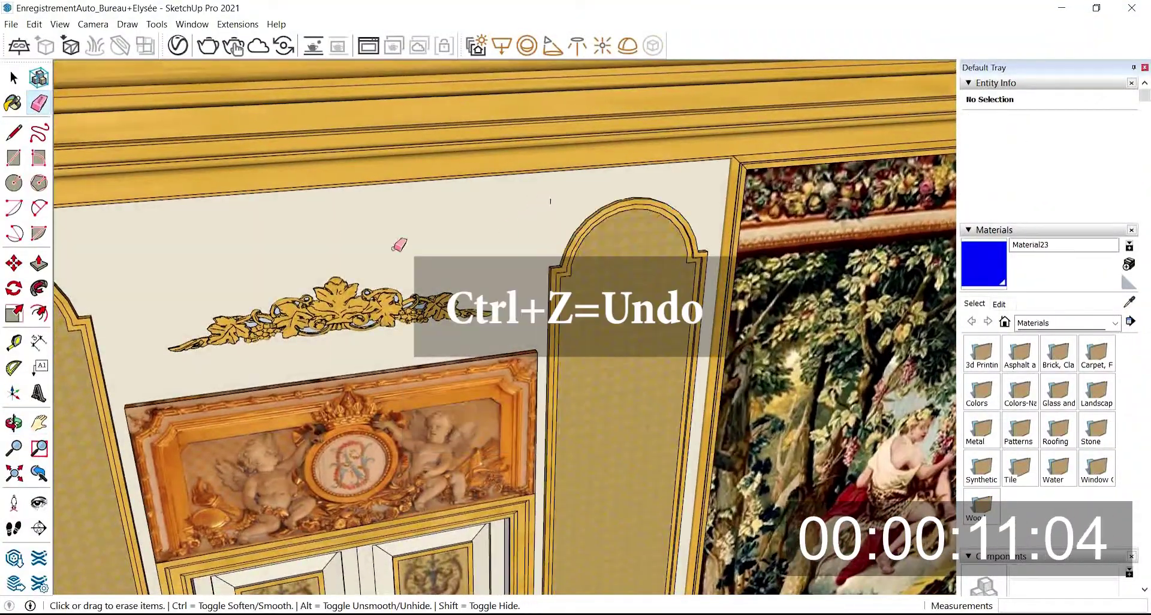
- Delete the gilded leaf ornament above the door to the left of the tapestry
{"action": "middle_click_drag", "start_coordinate": [336, 300], "coordinate": [451, 274]}
{"action": "left_click", "coordinate": [14, 78]}
{"action": "left_click", "coordinate": [456, 265]}
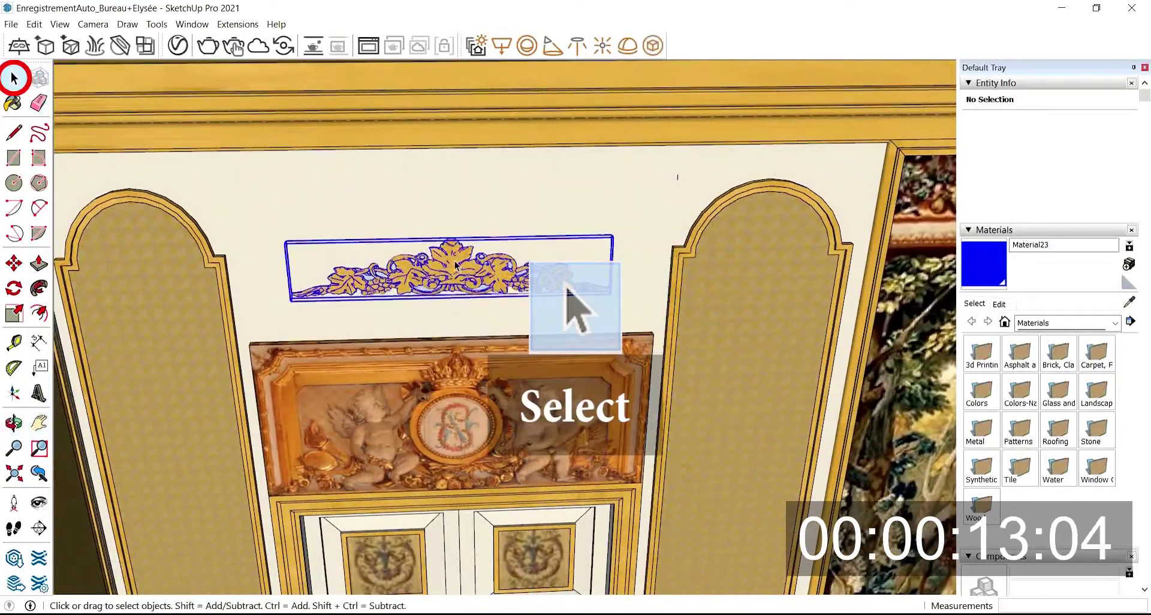
{"action": "key", "text": "Delete"}
- Push the orange relief panel above the left door flush with the wall and erase its leftover outline
{"action": "left_click", "coordinate": [501, 394]}
{"action": "middle_click_drag", "start_coordinate": [501, 394], "coordinate": [573, 372]}
{"action": "scroll", "coordinate": [631, 381], "scroll_direction": "up", "scroll_amount": 3}
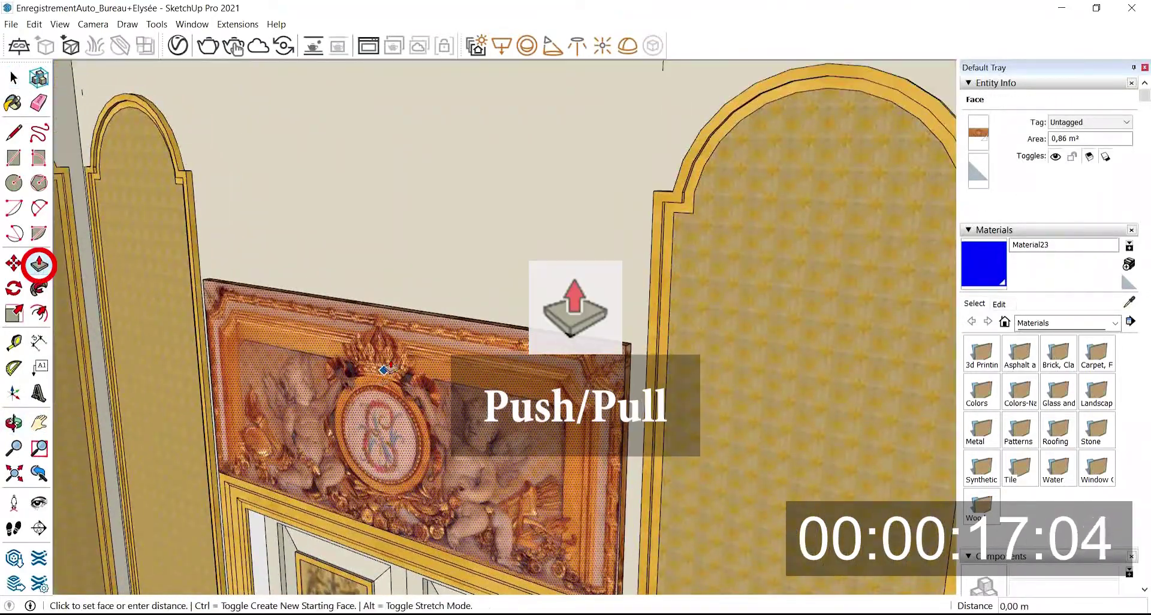
{"action": "left_click", "coordinate": [427, 278]}
{"action": "middle_click_drag", "start_coordinate": [426, 277], "coordinate": [459, 279]}
{"action": "left_click", "coordinate": [39, 103]}
{"action": "left_click_drag", "start_coordinate": [688, 335], "coordinate": [178, 316]}
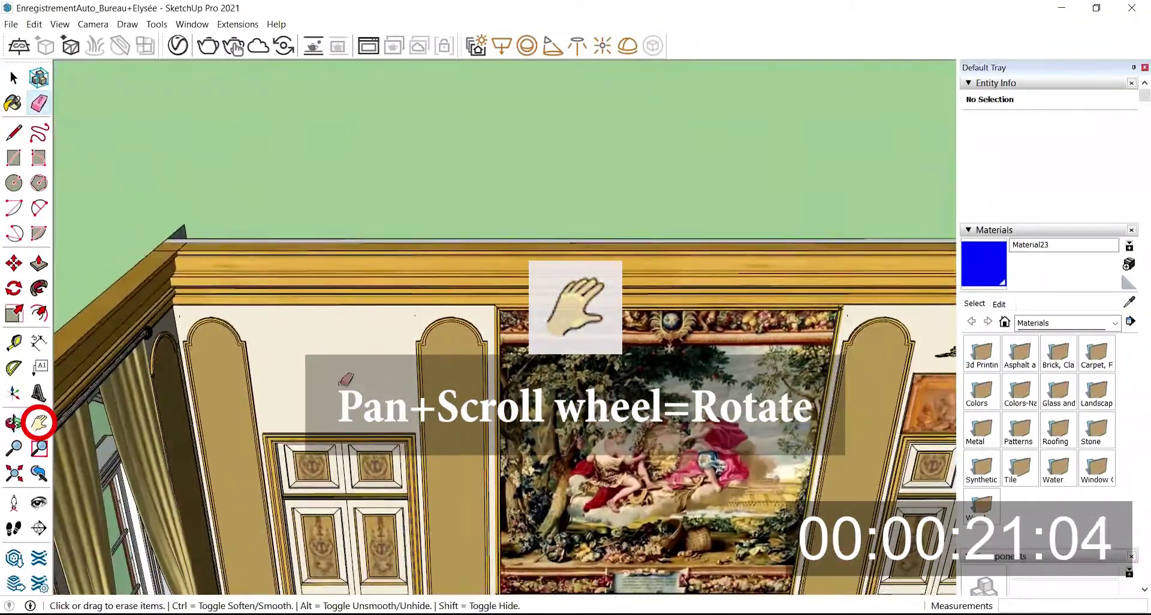
- Delete the gilded leaf ornament and the orange relief panel above the door to the right of the tapestry
{"action": "left_click_drag", "start_coordinate": [588, 393], "coordinate": [225, 355]}
{"action": "scroll", "coordinate": [682, 287], "scroll_direction": "up", "scroll_amount": 5}
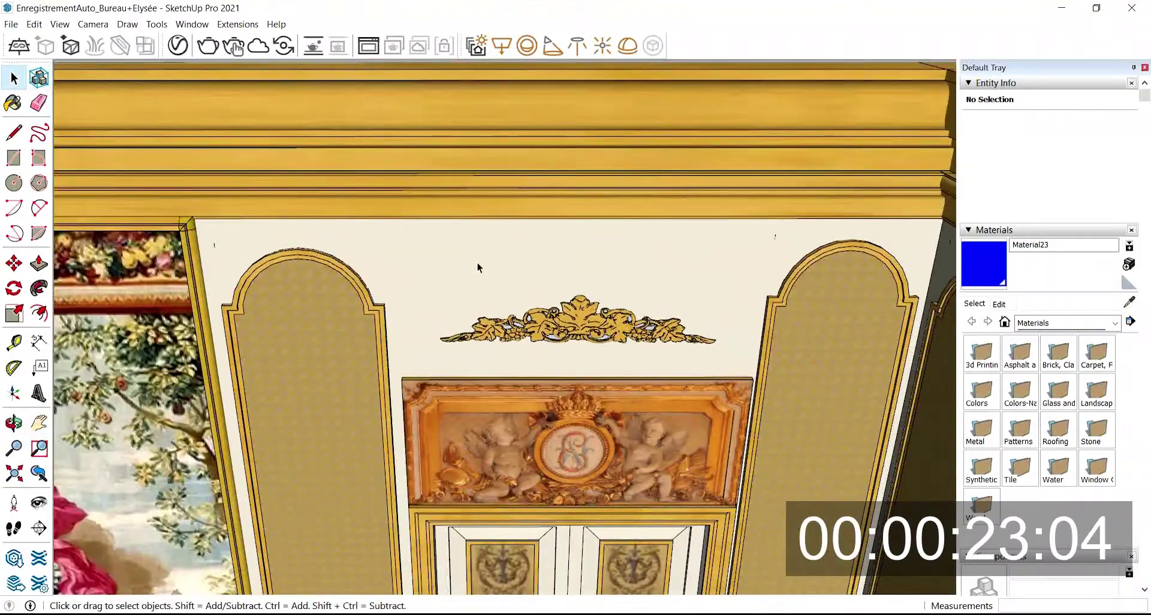
{"action": "left_click", "coordinate": [575, 307]}
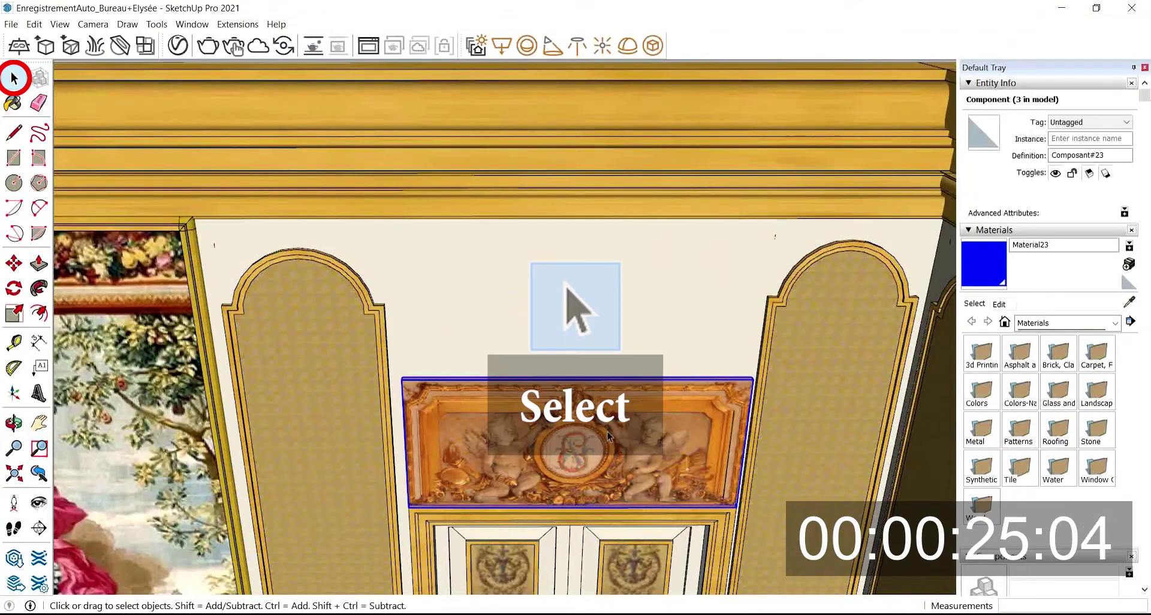
{"action": "key", "text": "Delete"}
- Delete the gold frame strips bordering the large tapestry on the end wall
{"action": "scroll", "coordinate": [592, 410], "scroll_direction": "down", "scroll_amount": 6}
{"action": "middle_click_drag", "start_coordinate": [592, 410], "coordinate": [575, 219], "text": "shift"}
{"action": "scroll", "coordinate": [357, 281], "scroll_direction": "up", "scroll_amount": 2}
{"action": "middle_click_drag", "start_coordinate": [353, 277], "coordinate": [360, 298]}
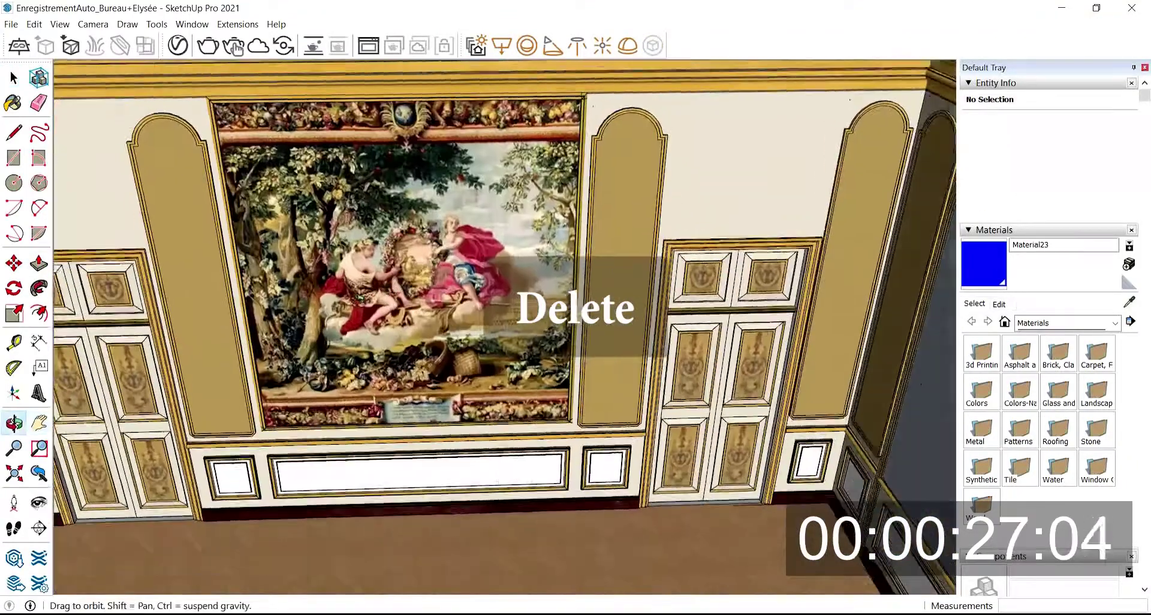
{"action": "middle_click_drag", "start_coordinate": [480, 299], "coordinate": [502, 332], "text": "shift"}
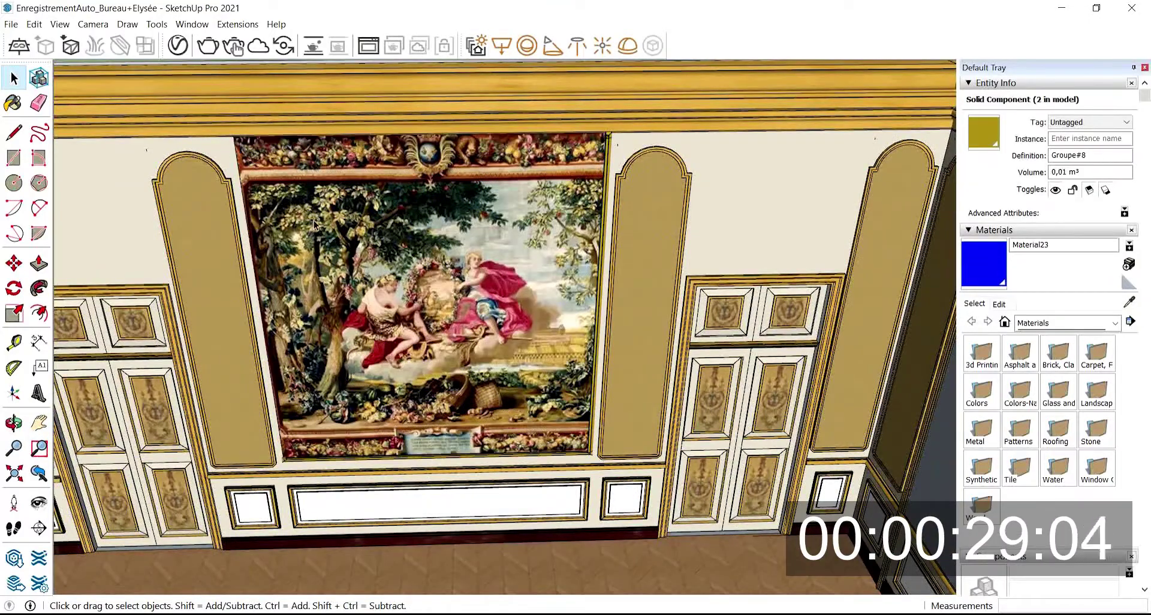
{"action": "left_click", "coordinate": [315, 225]}
{"action": "middle_click_drag", "start_coordinate": [315, 225], "coordinate": [623, 142]}
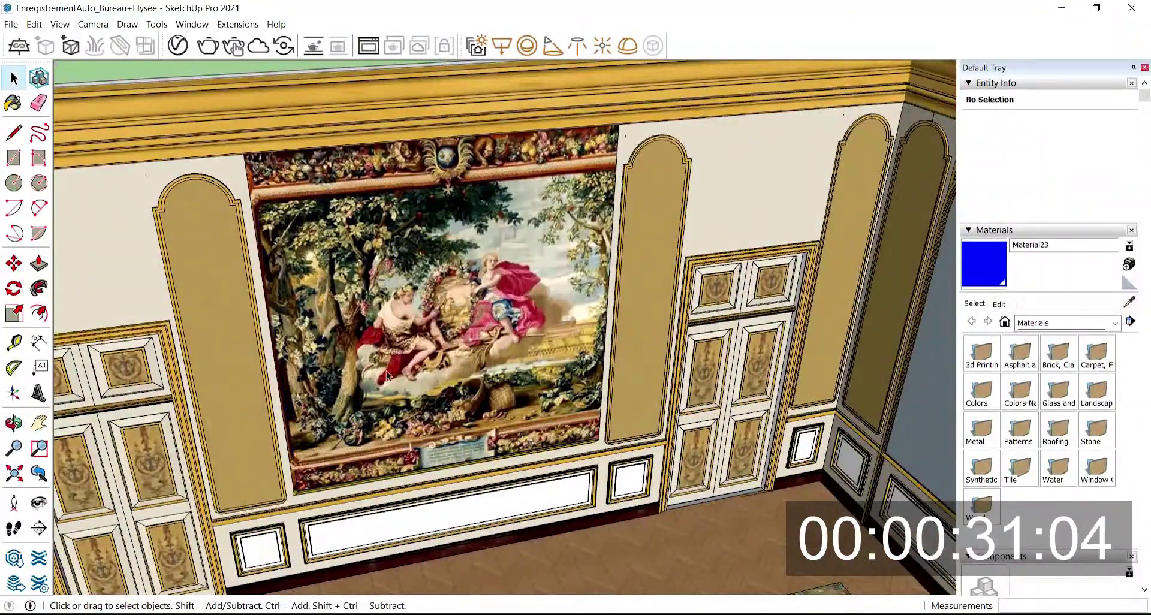
- Erase the outline of the tapestry to merge its face with the surrounding wall
{"action": "left_click", "coordinate": [39, 104]}
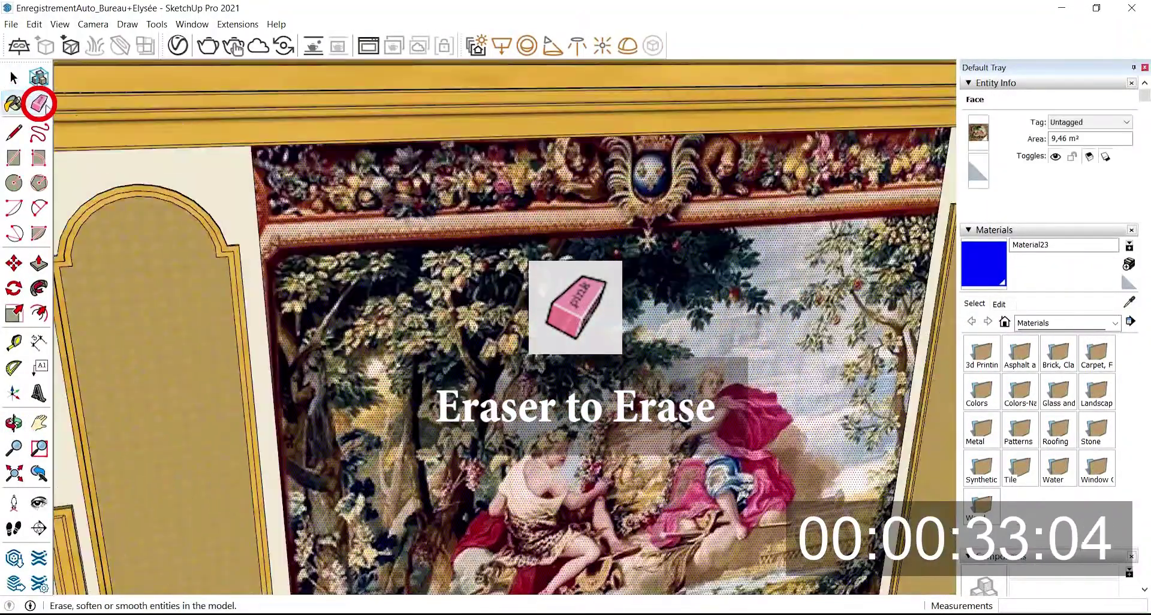
{"action": "left_click", "coordinate": [263, 167]}
{"action": "scroll", "coordinate": [255, 171], "scroll_direction": "down", "scroll_amount": 5}
{"action": "middle_click_drag", "start_coordinate": [258, 174], "coordinate": [360, 254]}
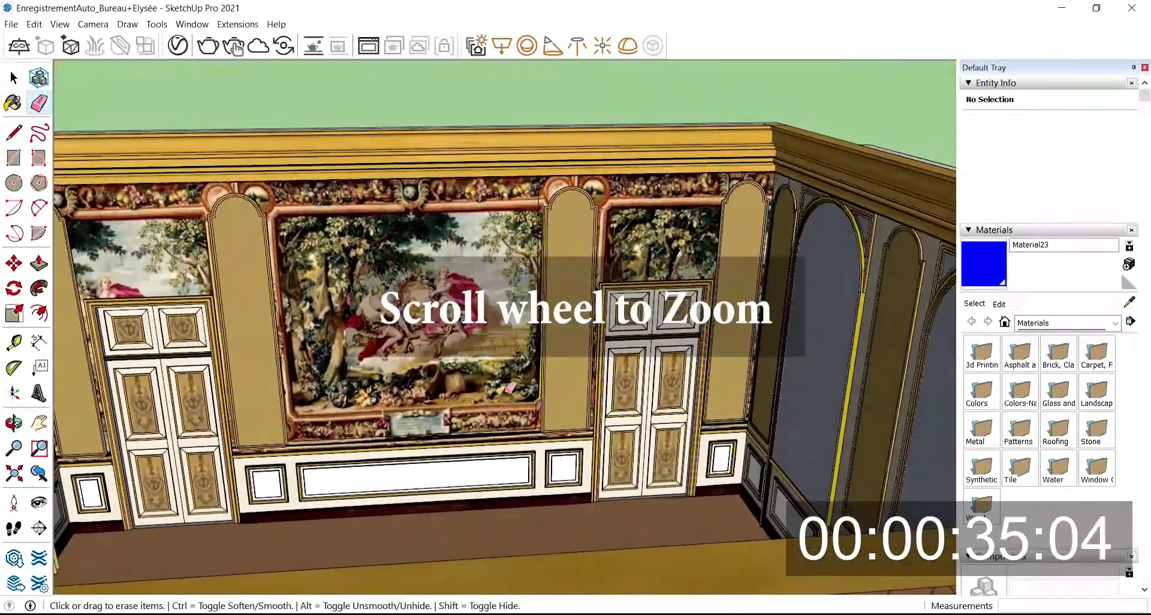
- Sample Material41 and paint it over the tapestry-textured end wall
{"action": "scroll", "coordinate": [549, 425], "scroll_direction": "up", "scroll_amount": 5}
{"action": "scroll", "coordinate": [557, 429], "scroll_direction": "down", "scroll_amount": 10}
{"action": "key", "text": "b"}
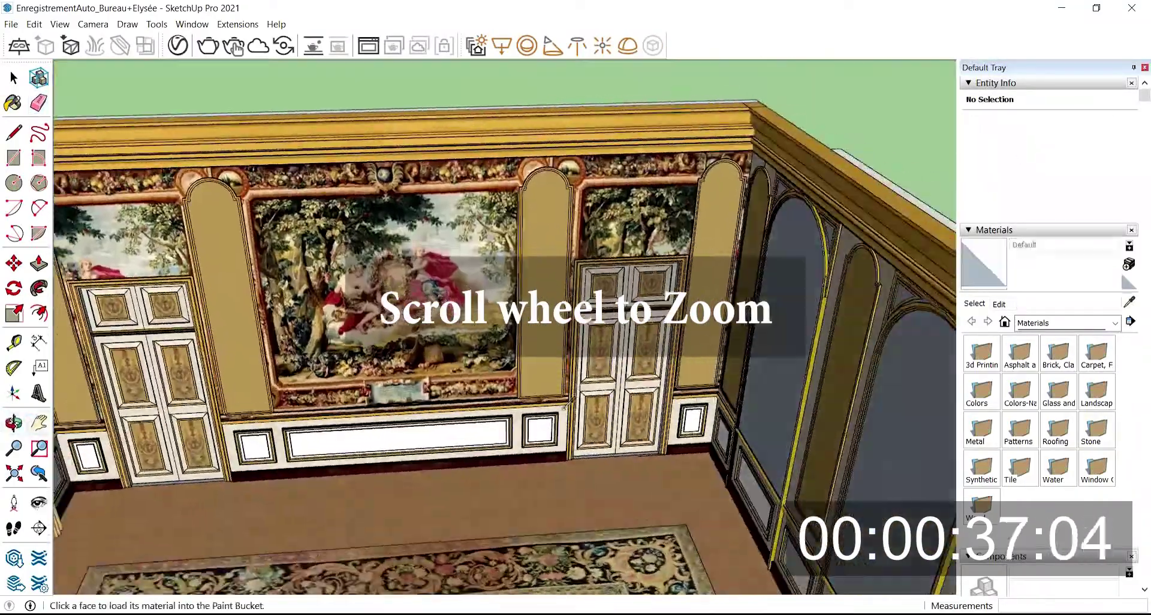
{"action": "middle_click_drag", "start_coordinate": [600, 360], "coordinate": [576, 408]}
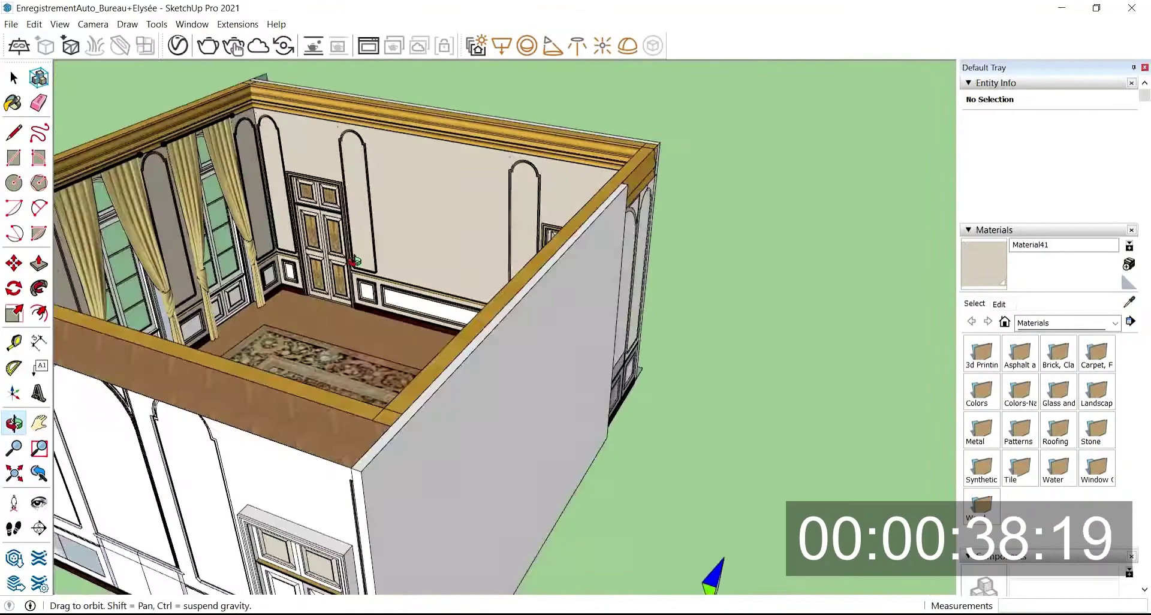
- Delete the small blue-and-yellow object standing outside the room
{"action": "scroll", "coordinate": [576, 408], "scroll_direction": "up", "scroll_amount": 3}
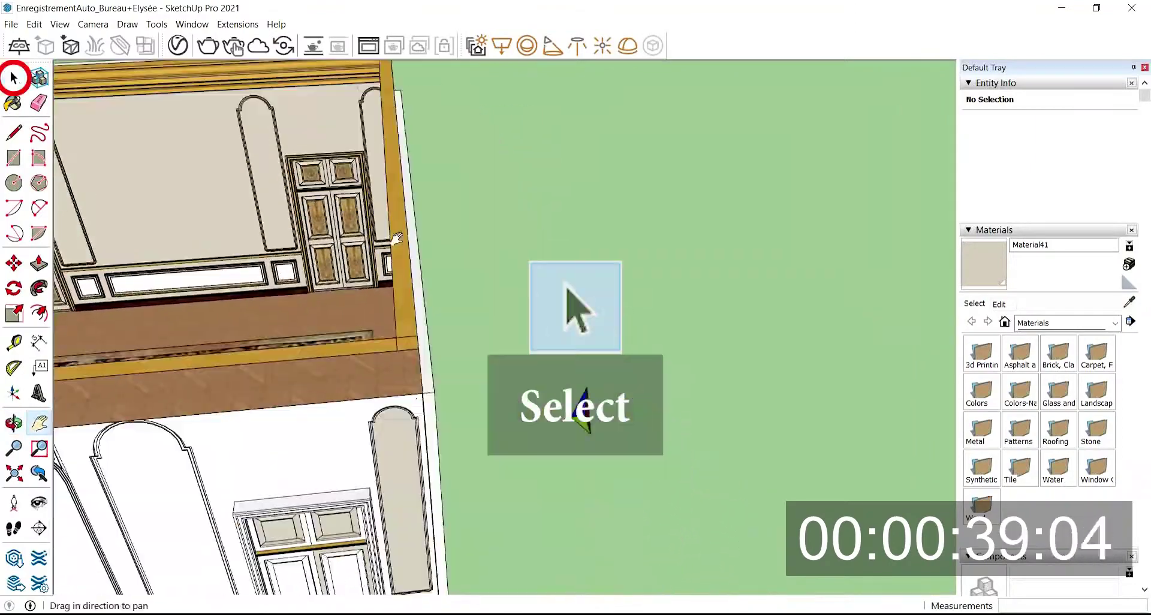
{"action": "middle_click_drag", "start_coordinate": [612, 465], "coordinate": [588, 470], "text": "shift"}
{"action": "left_click_drag", "start_coordinate": [588, 470], "coordinate": [542, 347]}
{"action": "key", "text": "Delete"}
- Erase the outline of the carpet to merge its face with the floor
{"action": "scroll", "coordinate": [189, 442], "scroll_direction": "down", "scroll_amount": 2}
{"action": "middle_click_drag", "start_coordinate": [190, 443], "coordinate": [390, 462], "text": "shift"}
{"action": "middle_click_drag", "start_coordinate": [390, 462], "coordinate": [547, 422], "text": "shift"}
{"action": "scroll", "coordinate": [547, 422], "scroll_direction": "up", "scroll_amount": 4}
{"action": "key", "text": "e"}
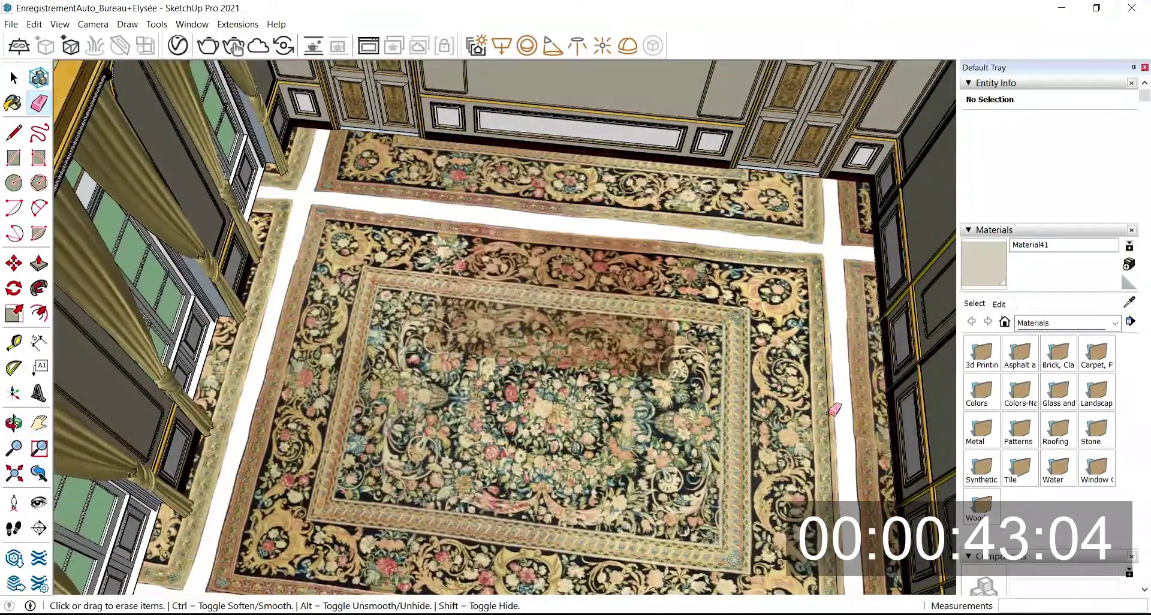
- Sample the 007_chenef_COLOR parquet material from outside the room and paint the whole floor with it
{"action": "scroll", "coordinate": [835, 410], "scroll_direction": "down", "scroll_amount": 1}
{"action": "middle_click_drag", "start_coordinate": [450, 482], "coordinate": [460, 454]}
{"action": "left_click", "coordinate": [1130, 302]}
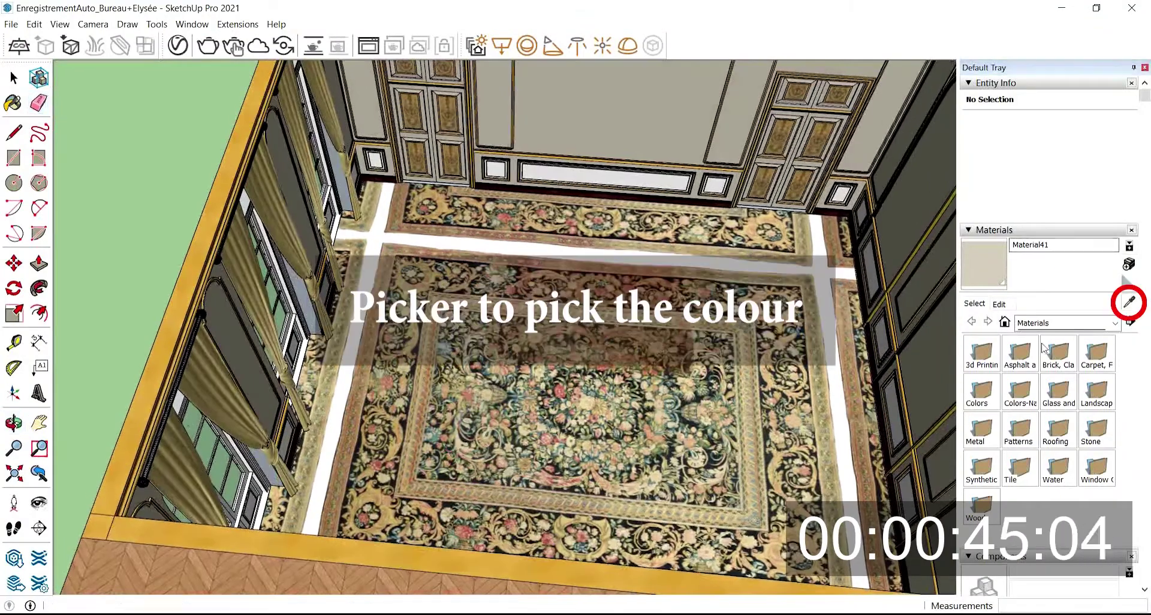
{"action": "left_click", "coordinate": [274, 557]}
{"action": "scroll", "coordinate": [470, 372], "scroll_direction": "down", "scroll_amount": 6}
{"action": "middle_click_drag", "start_coordinate": [466, 386], "coordinate": [655, 375]}
{"action": "key", "text": "space"}
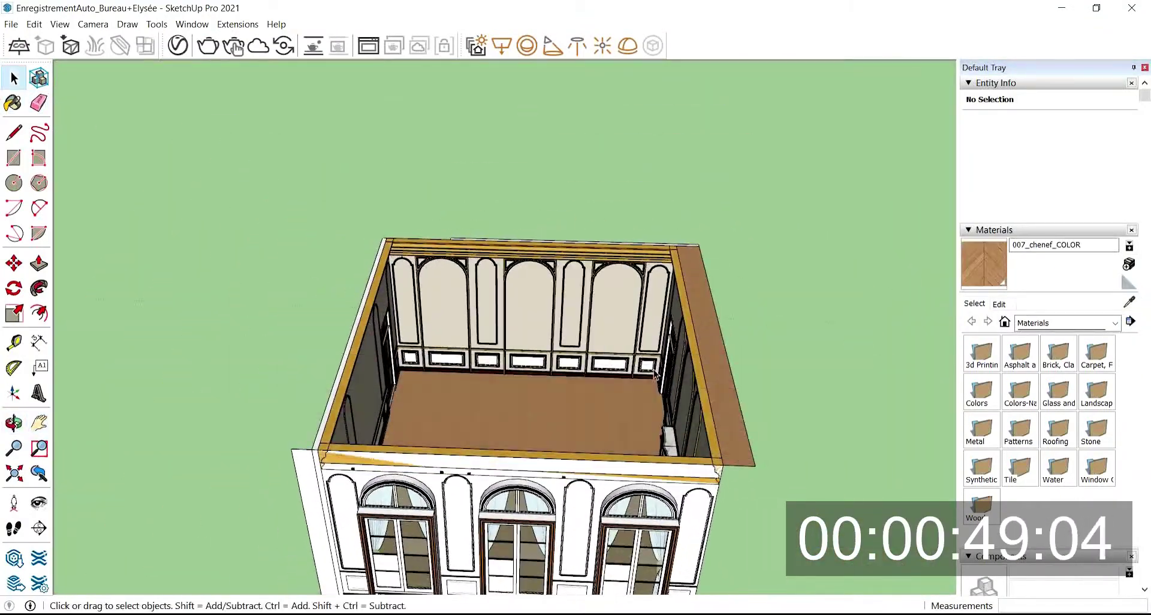
- Copy the panelled wall opposite the windows, with the attached floor, and paste it beside the room
{"action": "scroll", "coordinate": [655, 375], "scroll_direction": "up", "scroll_amount": 3}
{"action": "scroll", "coordinate": [655, 375], "scroll_direction": "up", "scroll_amount": 5}
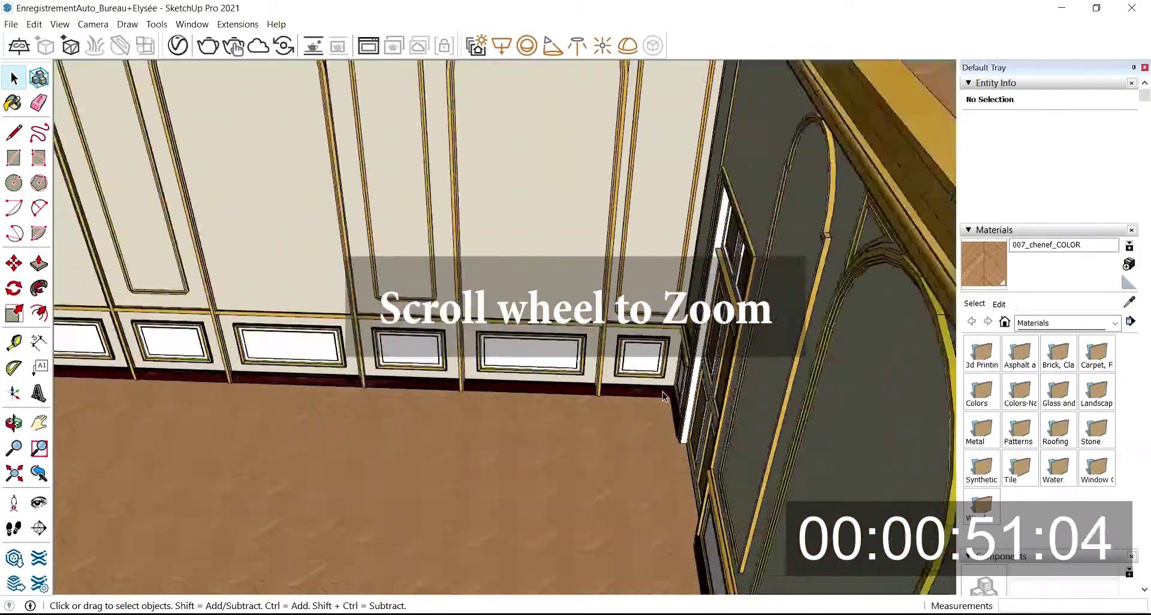
{"action": "scroll", "coordinate": [666, 393], "scroll_direction": "down", "scroll_amount": 2}
{"action": "left_click_drag", "start_coordinate": [273, 226], "coordinate": [212, 89]}
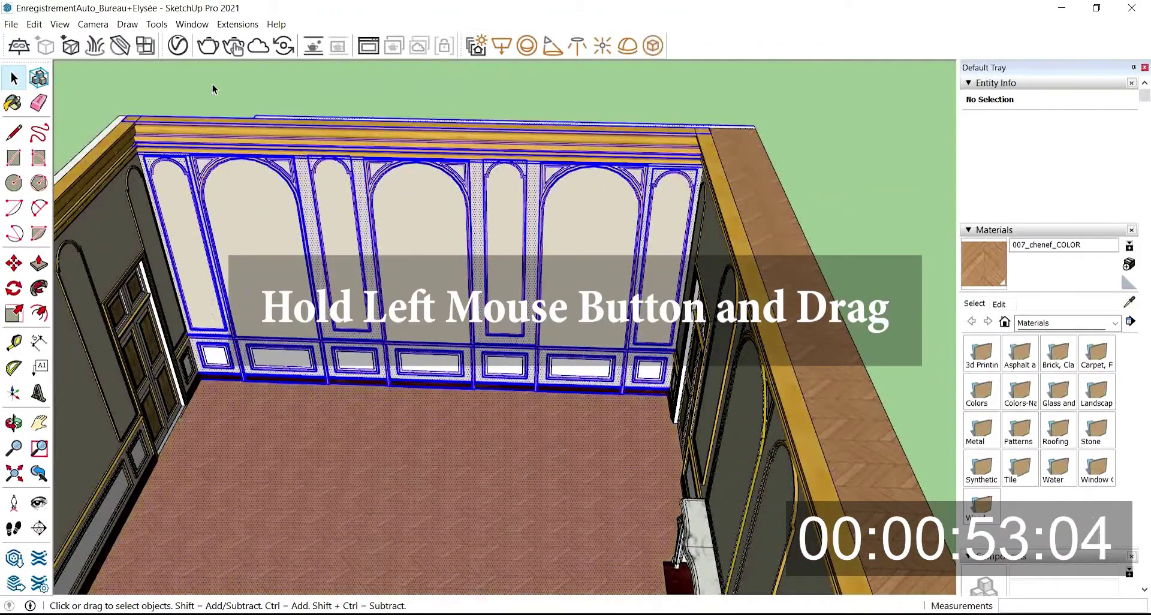
{"action": "scroll", "coordinate": [336, 294], "scroll_direction": "down", "scroll_amount": 6}
{"action": "key", "text": "ctrl+c"}
{"action": "key", "text": "ctrl+v"}
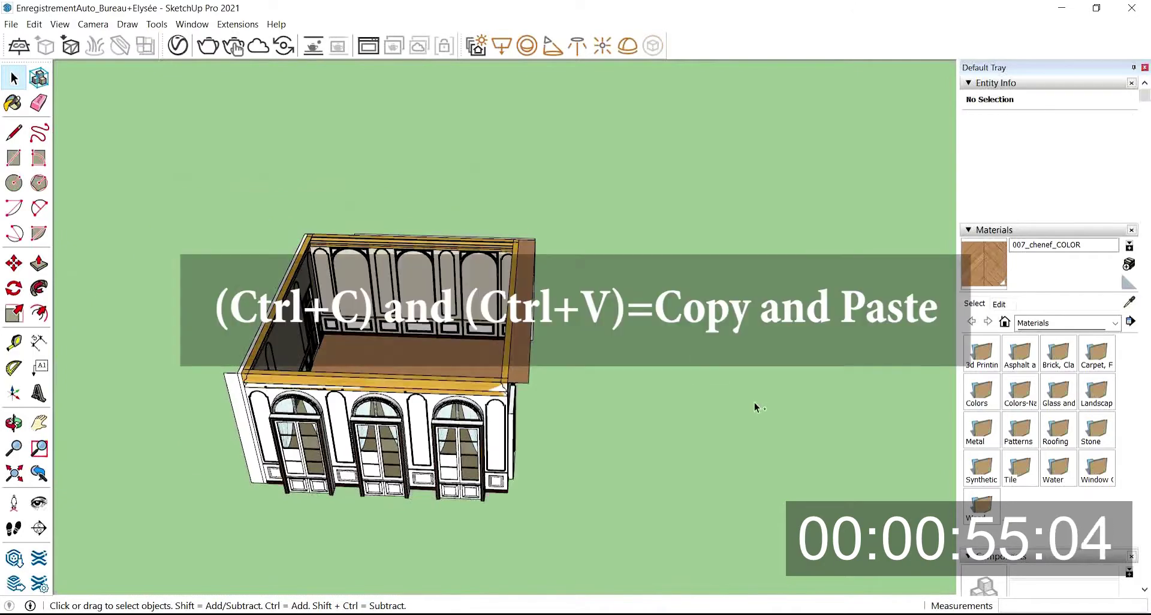
{"action": "left_click", "coordinate": [677, 367]}
{"action": "middle_click_drag", "start_coordinate": [892, 378], "coordinate": [720, 311], "text": "shift"}
{"action": "key", "text": "space"}
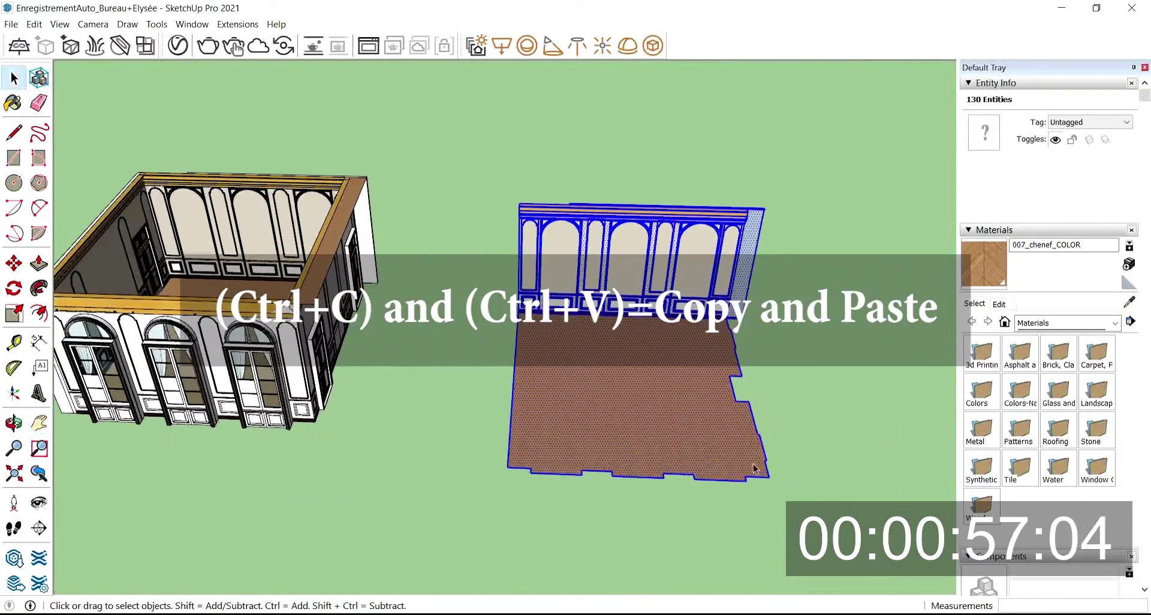
- Delete the floor face and the leftover outline edges attached to the copied wall
{"action": "key", "text": "Delete"}
{"action": "left_click_drag", "start_coordinate": [761, 422], "coordinate": [612, 374]}
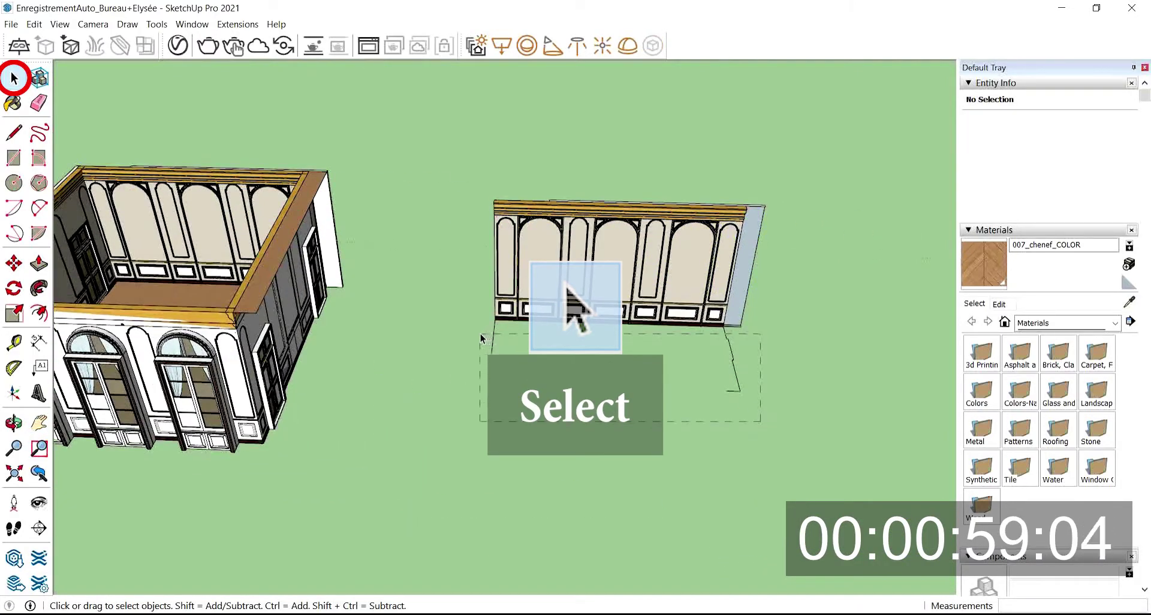
{"action": "left_click_drag", "start_coordinate": [480, 334], "coordinate": [480, 334]}
{"action": "key", "text": "Delete"}
{"action": "scroll", "coordinate": [495, 324], "scroll_direction": "up", "scroll_amount": 4}
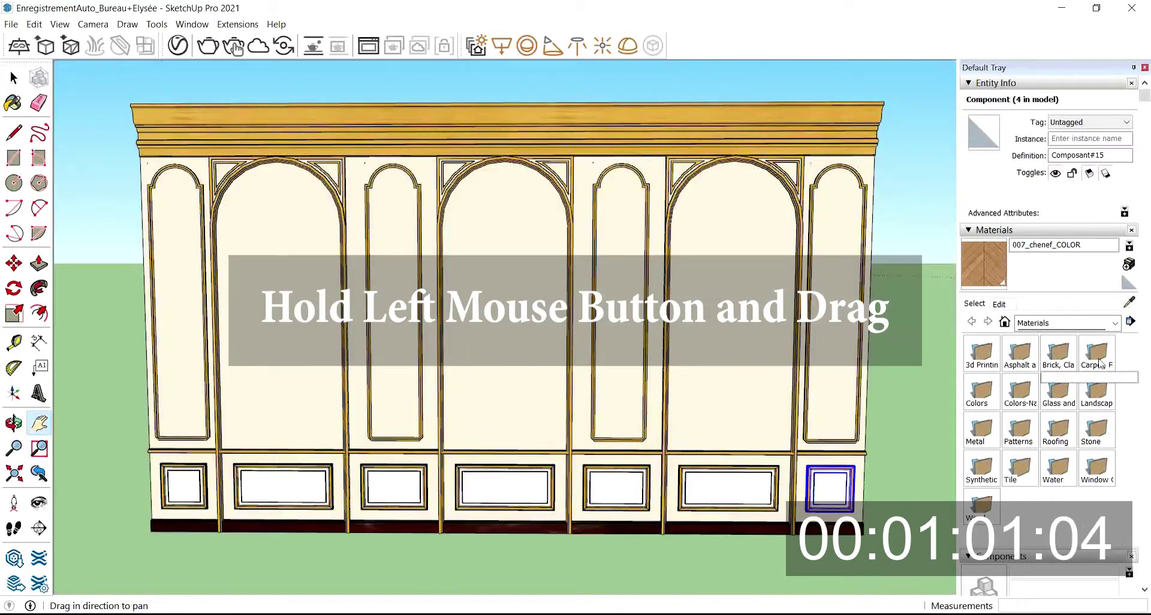
- Purge the unused items from the model statistics and the unused assets from the V-Ray Asset Editor
{"action": "left_click", "coordinate": [178, 45]}
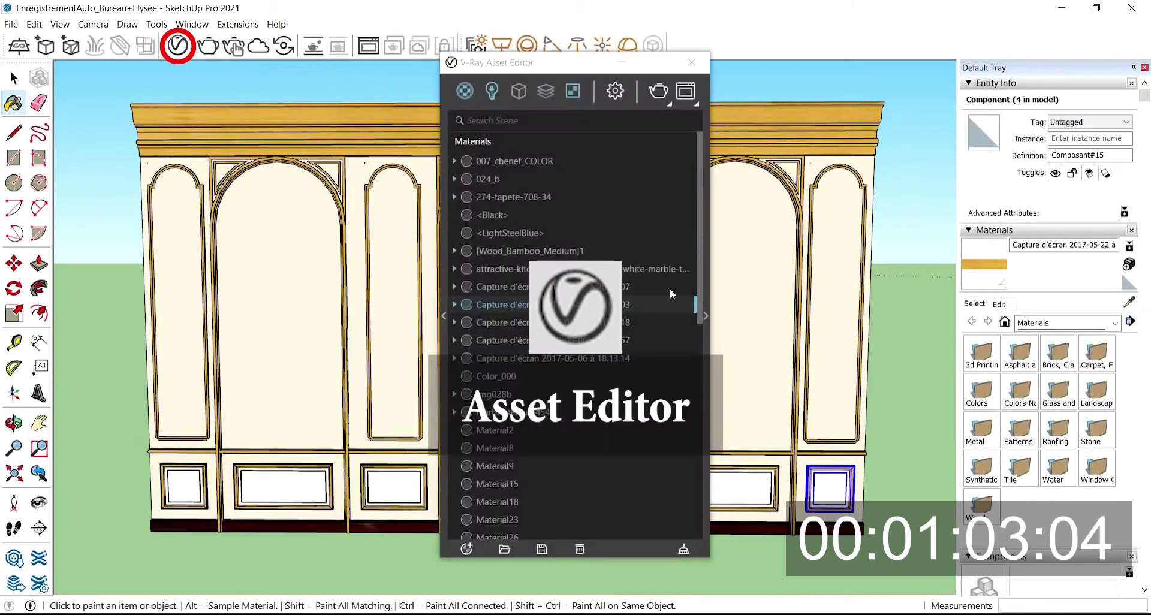
{"action": "left_click_drag", "start_coordinate": [703, 252], "coordinate": [704, 423]}
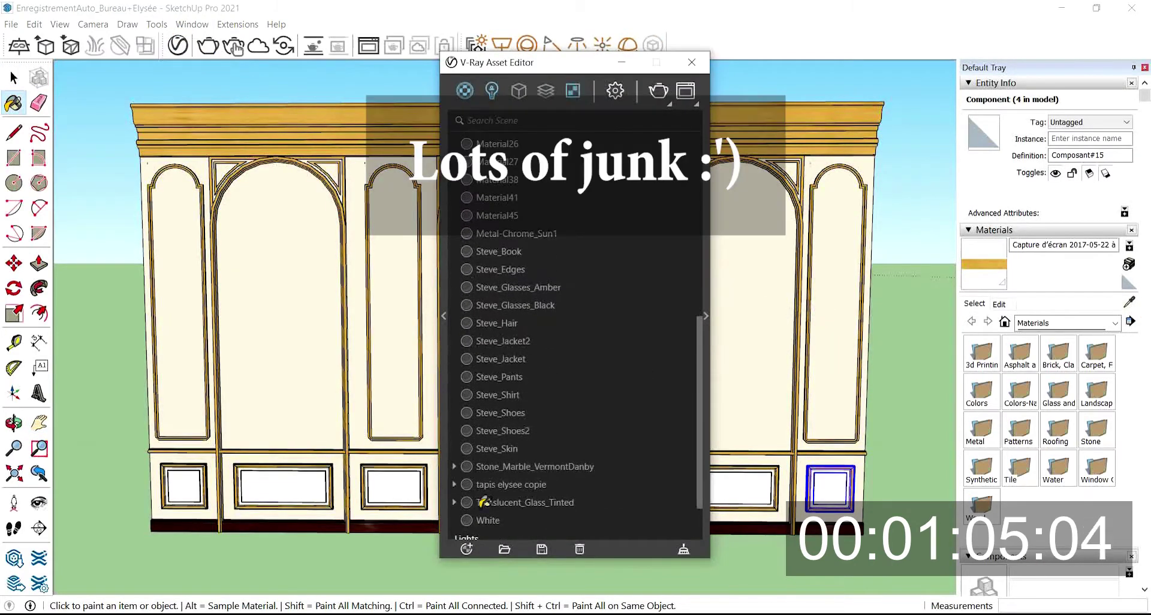
{"action": "left_click", "coordinate": [192, 24]}
{"action": "left_click", "coordinate": [195, 105]}
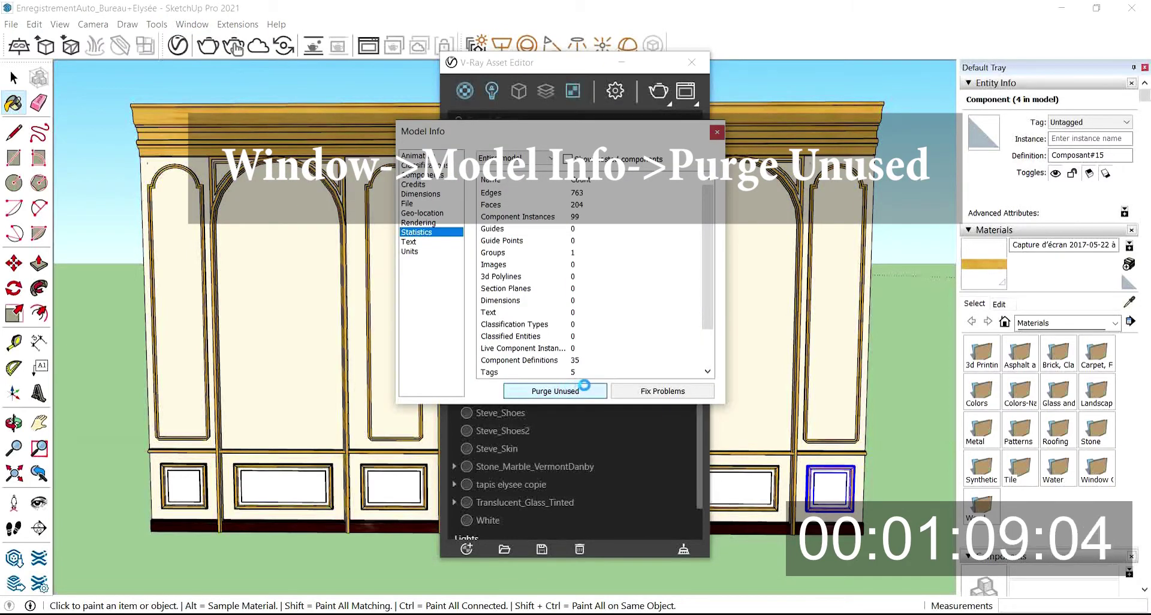
{"action": "left_click", "coordinate": [716, 132]}
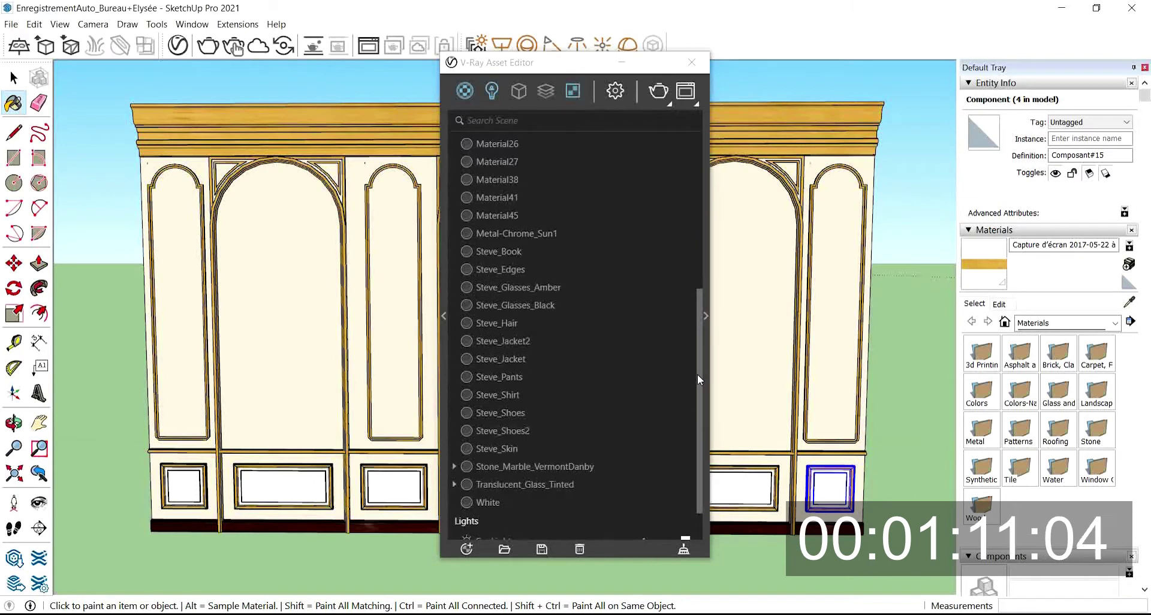
{"action": "left_click", "coordinate": [683, 549]}
{"action": "left_click", "coordinate": [624, 315]}
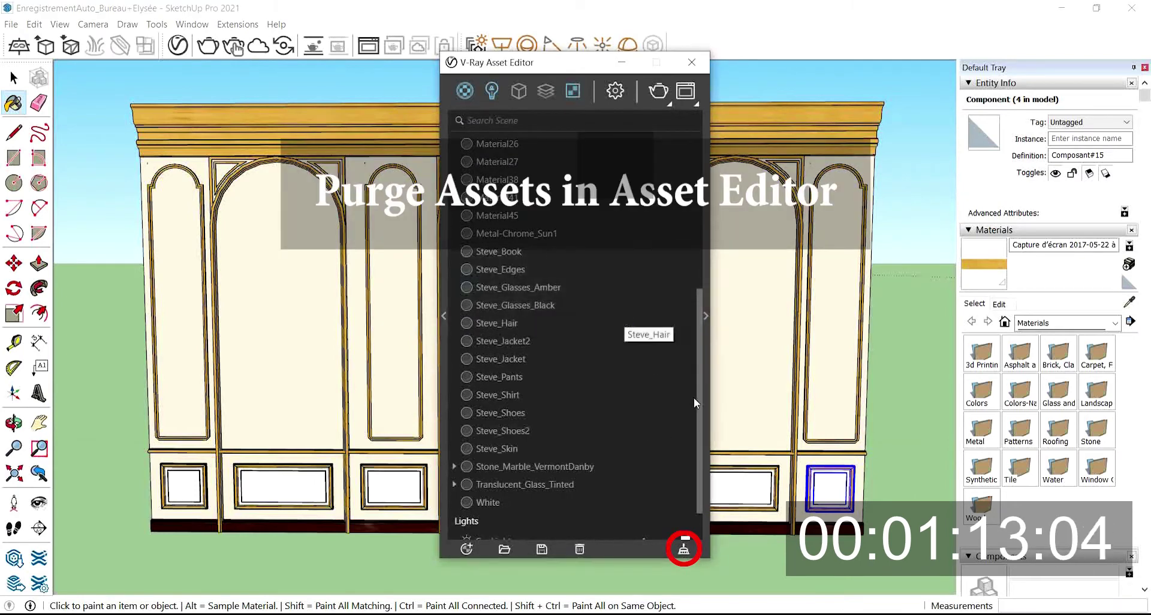
- Select all scene objects using the material "Capture d'écran 2017-05-22 à 21.03.03" and apply Material41 to them
{"action": "scroll", "coordinate": [700, 378], "scroll_direction": "up", "scroll_amount": 5}
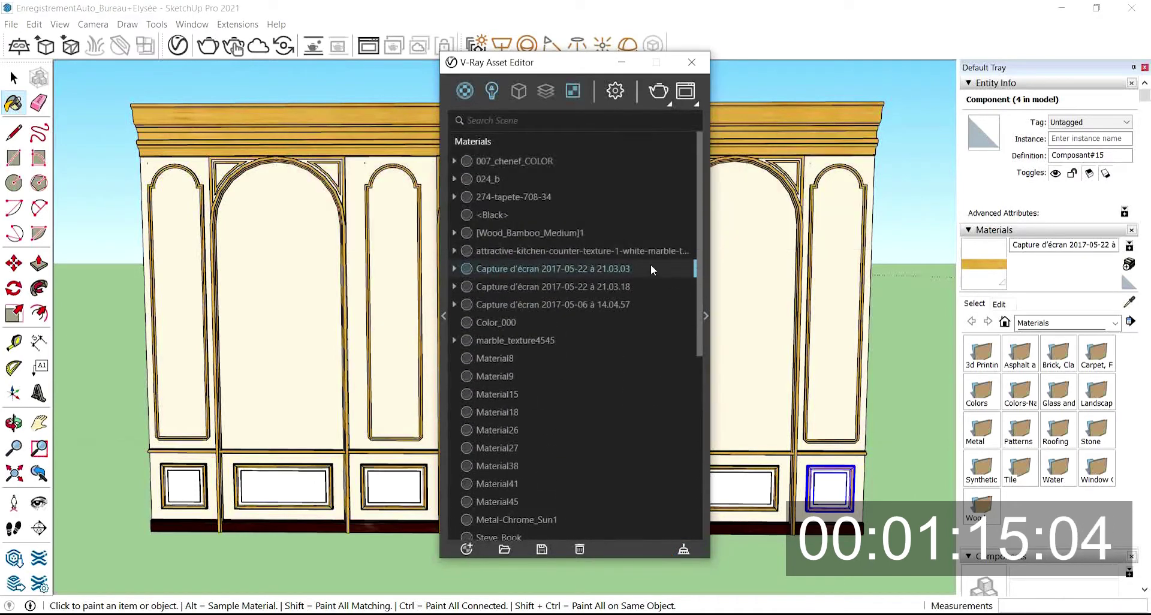
{"action": "right_click", "coordinate": [583, 267]}
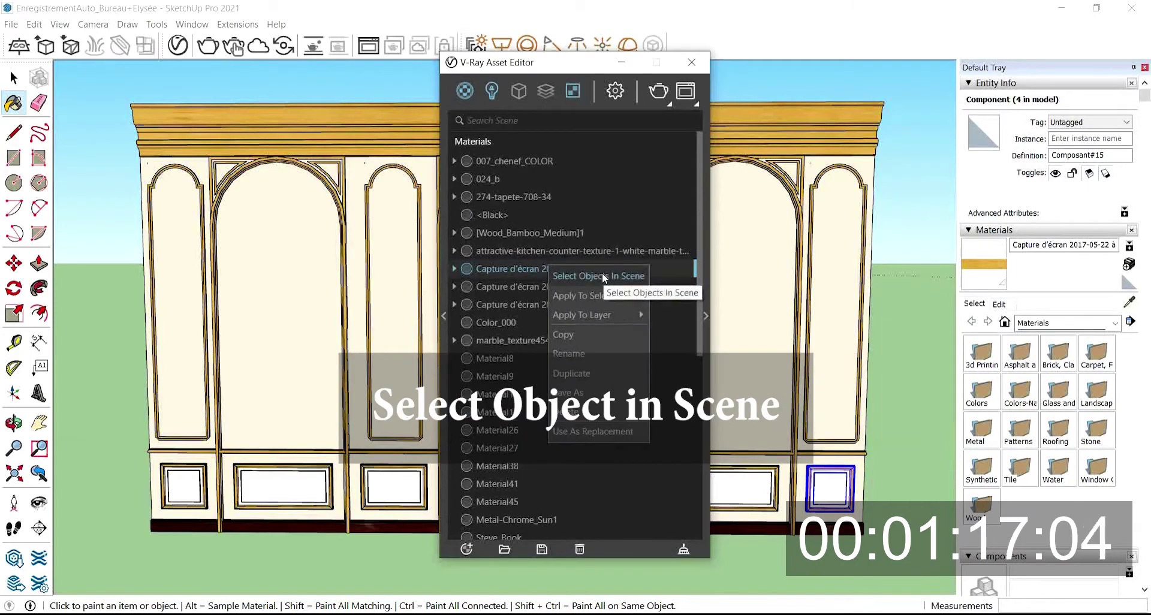
{"action": "left_click", "coordinate": [603, 271]}
{"action": "left_click", "coordinate": [1129, 302]}
{"action": "right_click", "coordinate": [527, 480]}
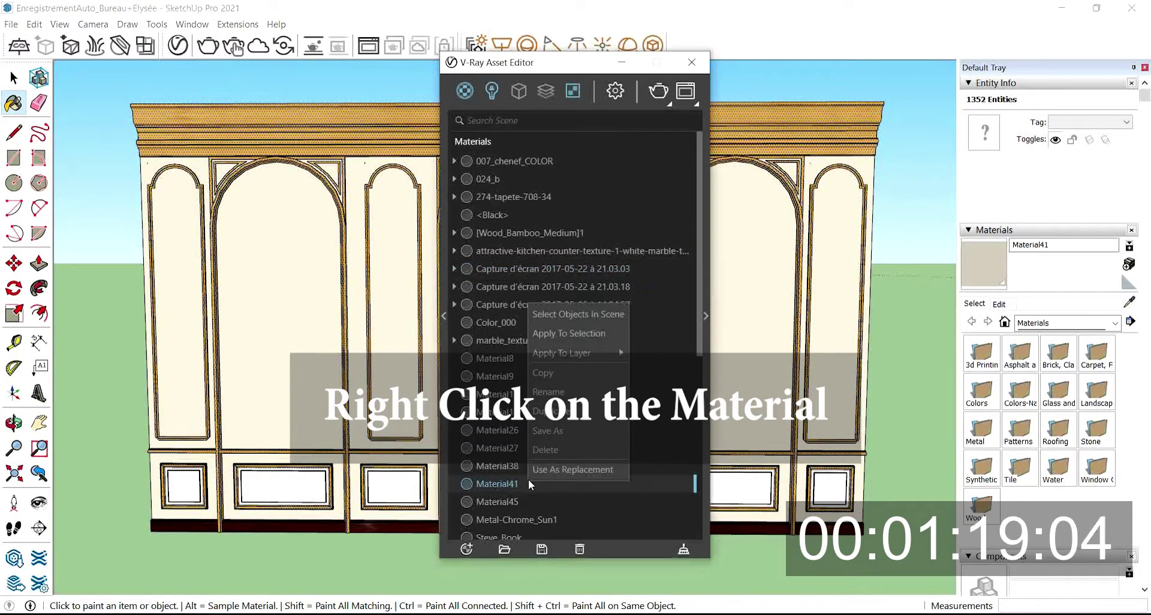
{"action": "left_click", "coordinate": [575, 331]}
- Sample the dark red baseboard material 024_b and select all scene objects that use it
{"action": "left_click", "coordinate": [706, 316]}
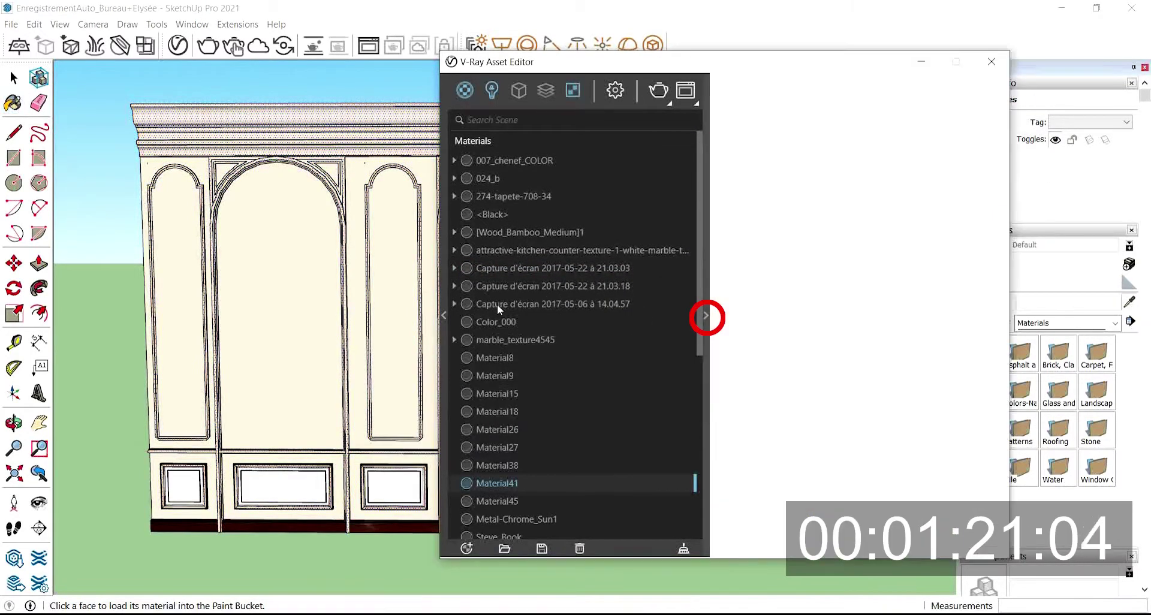
{"action": "left_click", "coordinate": [921, 62]}
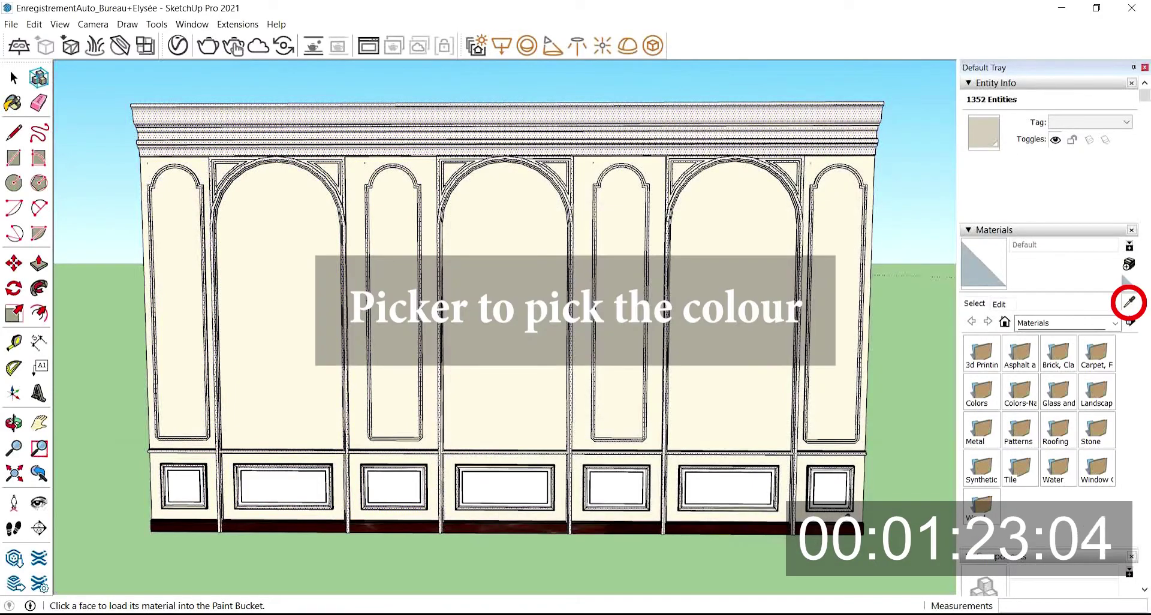
{"action": "left_click", "coordinate": [178, 45]}
{"action": "right_click", "coordinate": [555, 179]}
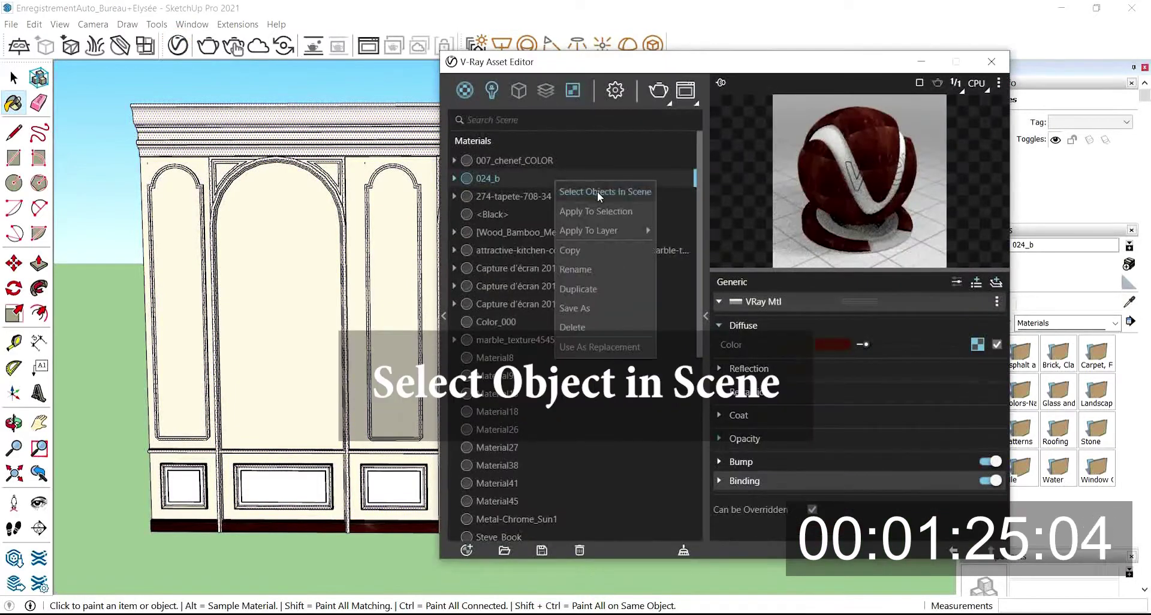
{"action": "left_click", "coordinate": [597, 191]}
- Add WallPaint Bumpy 01 Ochre 1m from the WallPaint & Wallpaper library to the scene and apply it to the selected baseboard faces
{"action": "left_click", "coordinate": [443, 316]}
{"action": "scroll", "coordinate": [297, 390], "scroll_direction": "down", "scroll_amount": 10}
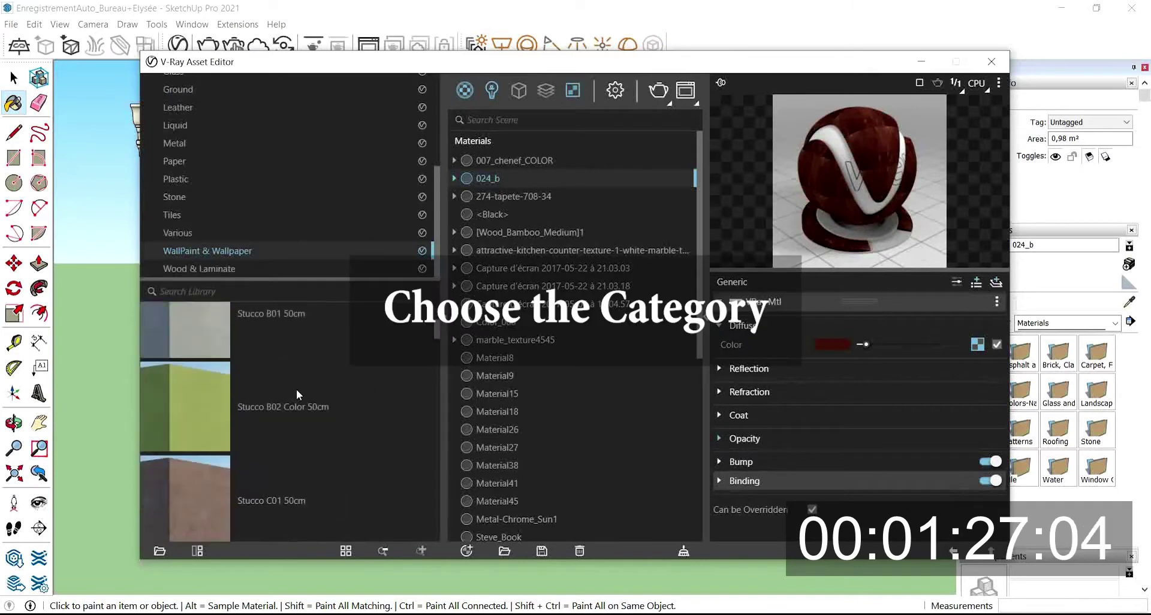
{"action": "scroll", "coordinate": [296, 390], "scroll_direction": "down", "scroll_amount": 10}
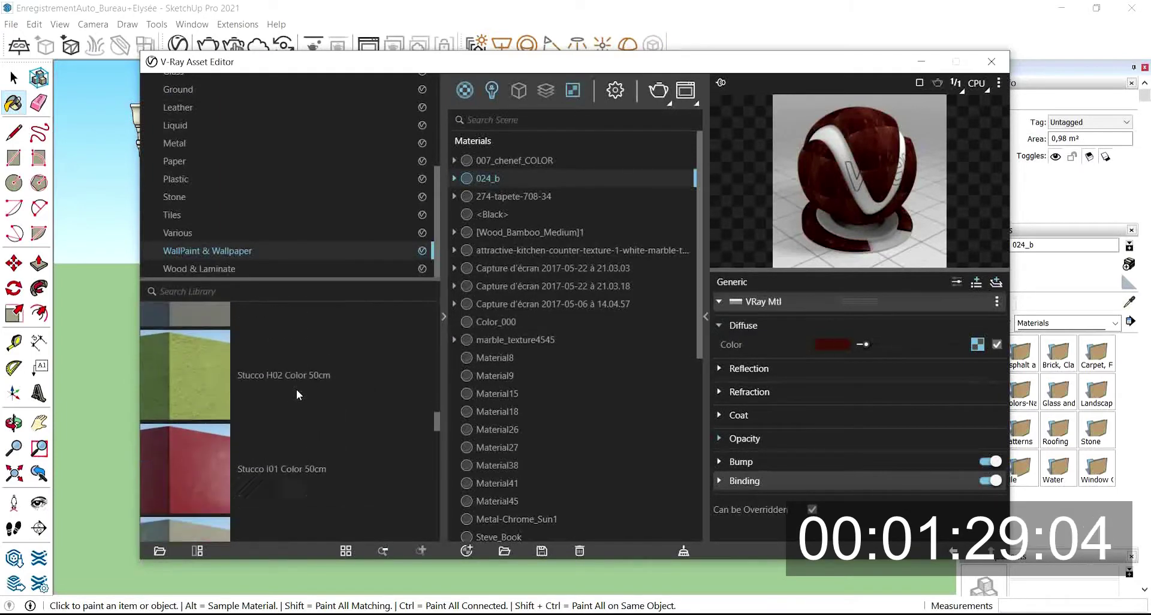
{"action": "left_click_drag", "start_coordinate": [296, 432], "coordinate": [612, 302]}
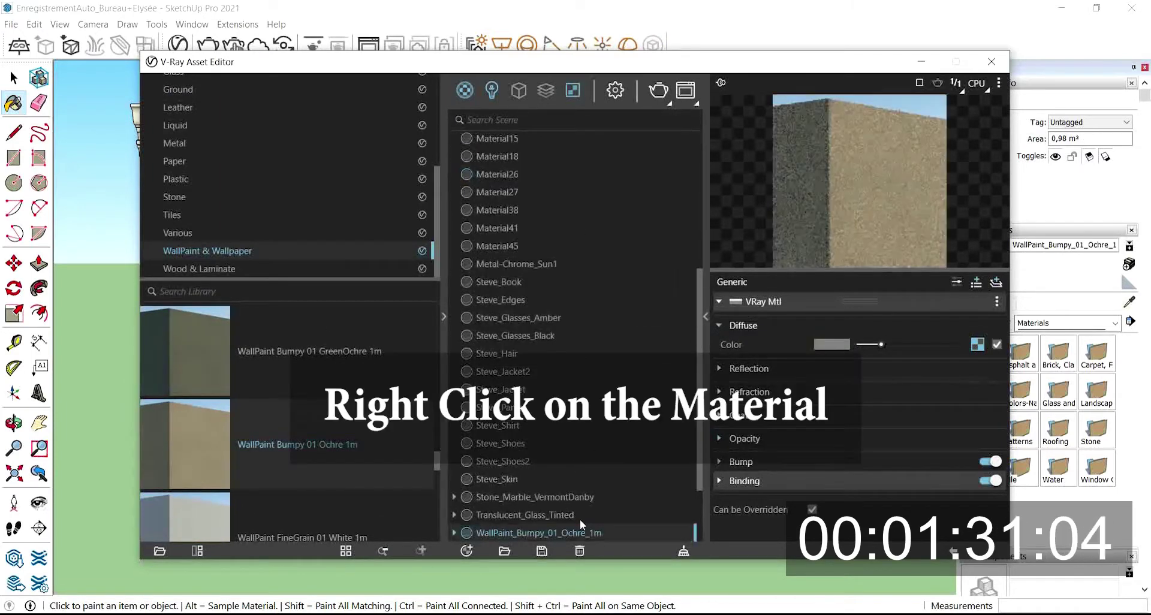
{"action": "left_click", "coordinate": [927, 65]}
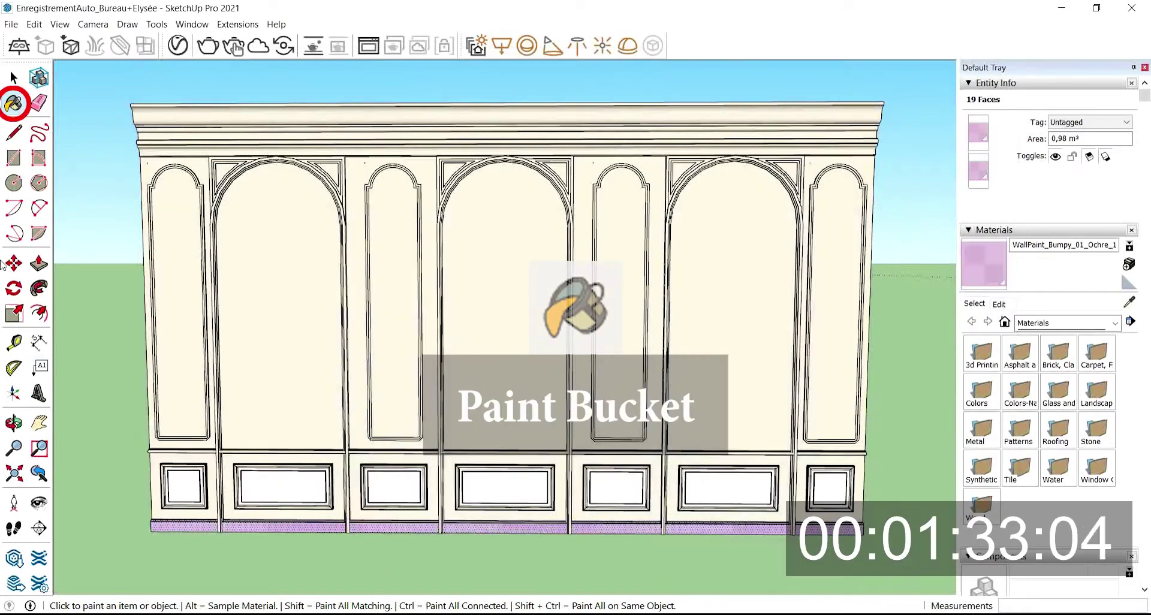
- Paint the lower wall face around the dado panels with WallPaint_Bumpy_01_Ochre_1m
{"action": "middle_click_drag", "start_coordinate": [309, 477], "coordinate": [334, 455], "text": "shift"}
{"action": "scroll", "coordinate": [201, 471], "scroll_direction": "up", "scroll_amount": 5}
{"action": "middle_click_drag", "start_coordinate": [201, 471], "coordinate": [336, 414], "text": "shift"}
{"action": "scroll", "coordinate": [237, 437], "scroll_direction": "up", "scroll_amount": 3}
{"action": "middle_click_drag", "start_coordinate": [336, 413], "coordinate": [323, 343], "text": "shift"}
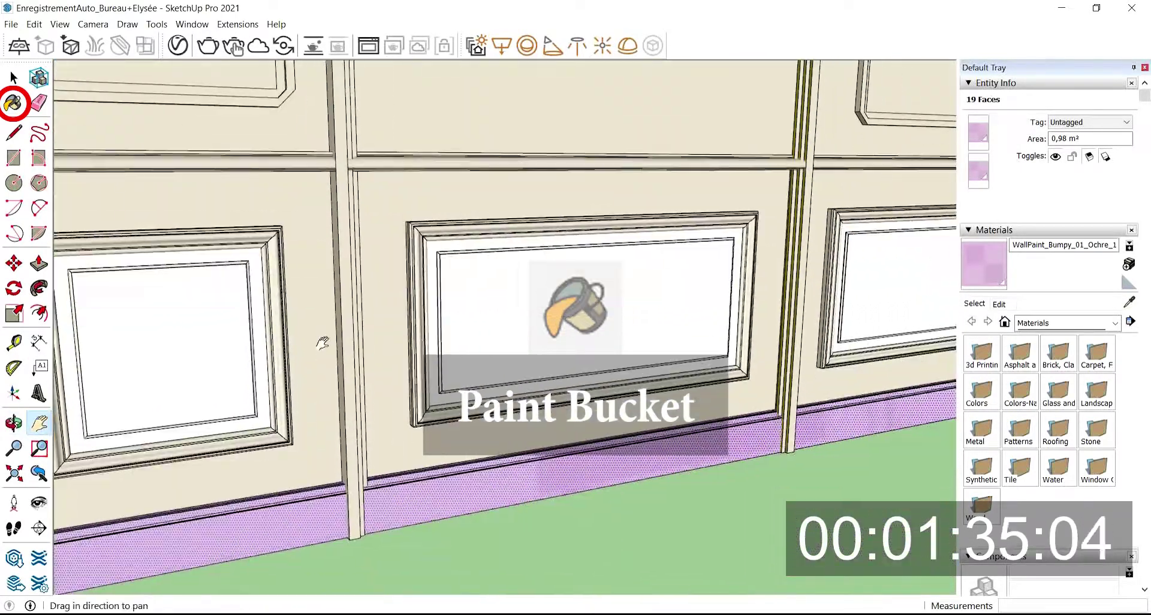
{"action": "left_click", "coordinate": [300, 201]}
{"action": "scroll", "coordinate": [224, 267], "scroll_direction": "down", "scroll_amount": 5}
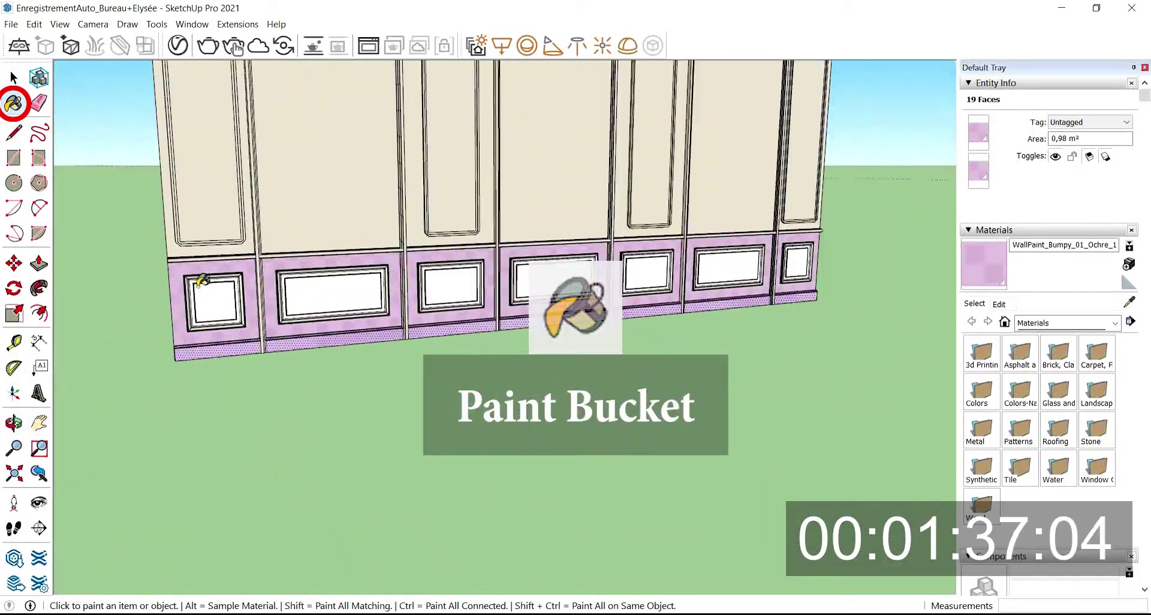
- Open the leftmost dado panel component, select its geometry and paint it with WallPaint_Bumpy_01_Ochre_1m
{"action": "scroll", "coordinate": [205, 286], "scroll_direction": "up", "scroll_amount": 7}
{"action": "key", "text": "space"}
{"action": "left_click", "coordinate": [167, 246]}
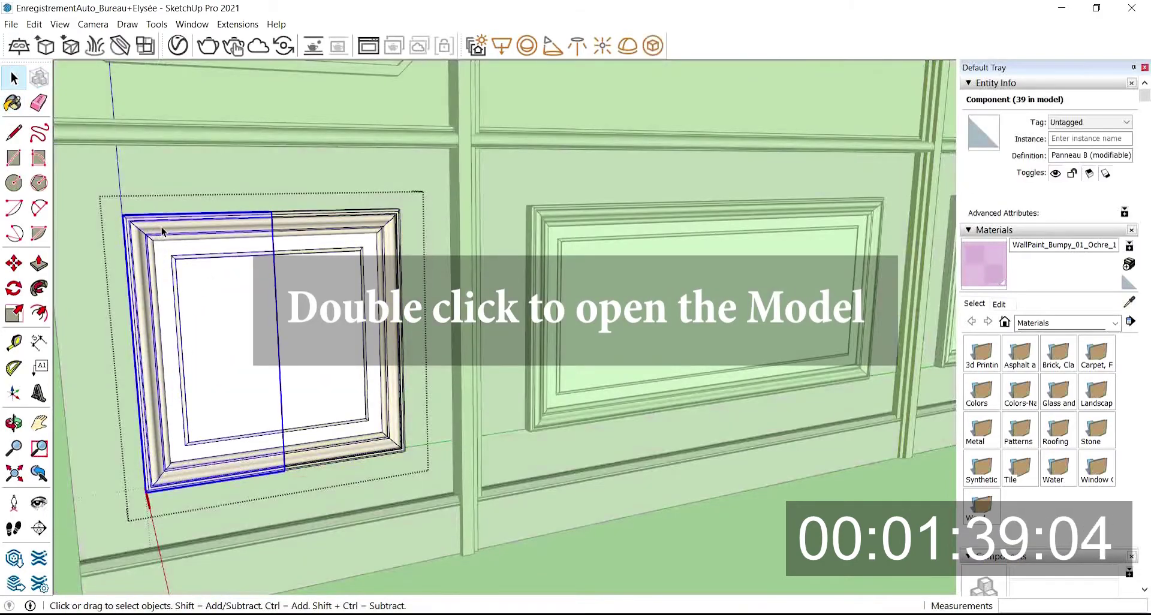
{"action": "double_click", "coordinate": [162, 231]}
{"action": "left_click_drag", "start_coordinate": [104, 167], "coordinate": [103, 166]}
{"action": "key", "text": "b"}
{"action": "left_click", "coordinate": [237, 313]}
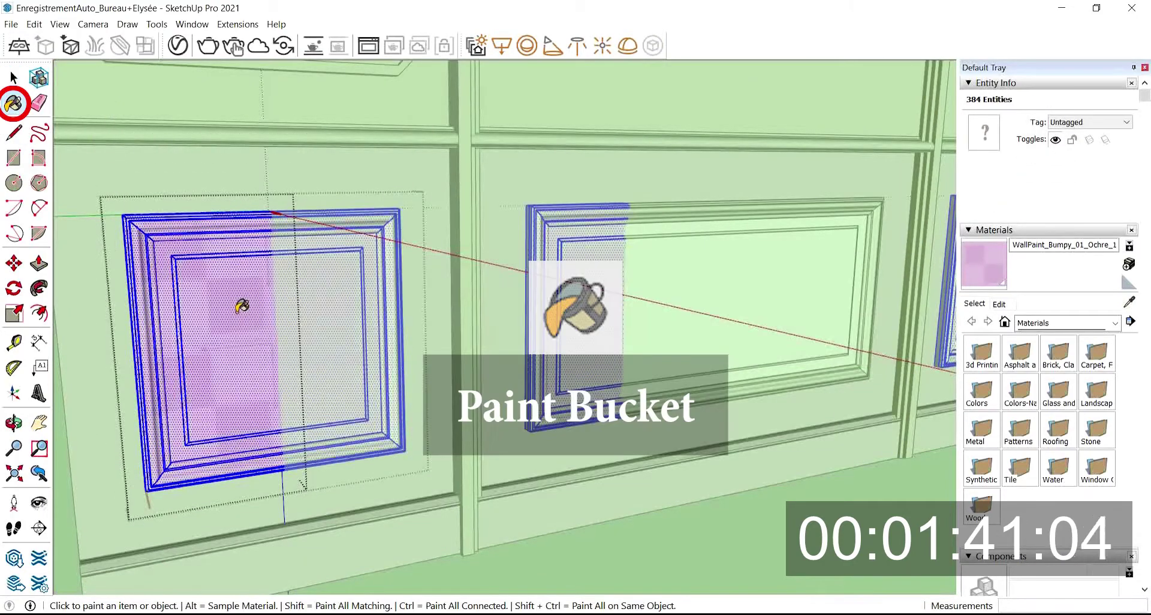
{"action": "scroll", "coordinate": [149, 161], "scroll_direction": "down", "scroll_amount": 4}
{"action": "left_click", "coordinate": [149, 161]}
- Open the unpainted right part of the adjacent wide dado panel and paint all its geometry with the ochre wall paint
{"action": "middle_click_drag", "start_coordinate": [360, 272], "coordinate": [319, 301]}
{"action": "left_click", "coordinate": [468, 300]}
{"action": "left_click", "coordinate": [578, 297]}
{"action": "scroll", "coordinate": [579, 287], "scroll_direction": "up", "scroll_amount": 3}
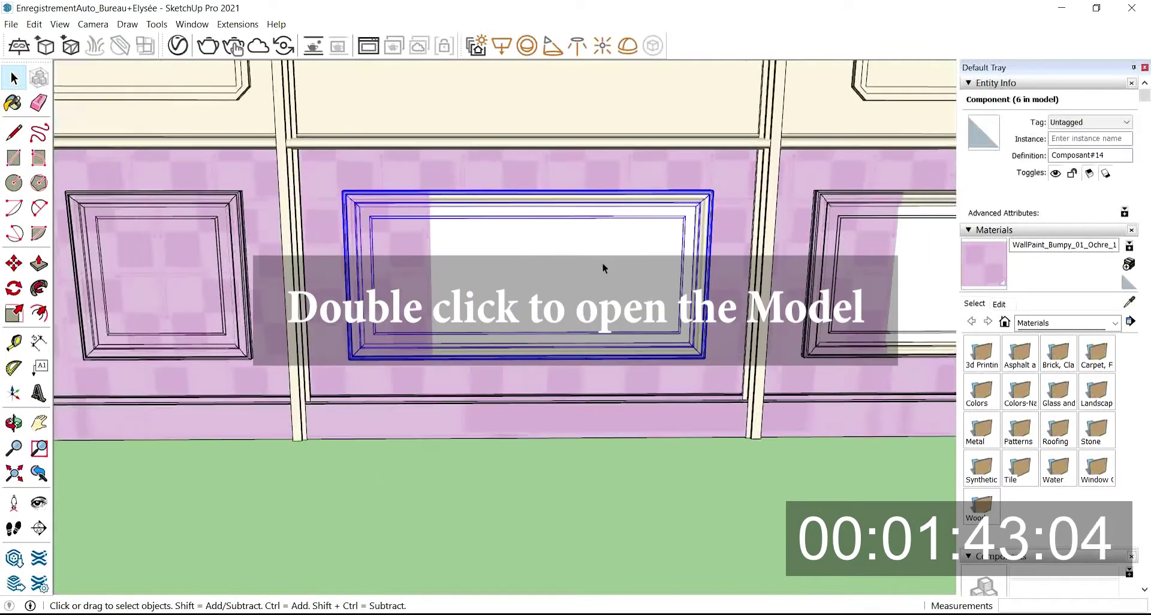
{"action": "double_click", "coordinate": [605, 265]}
{"action": "left_click", "coordinate": [654, 265]}
{"action": "left_click_drag", "start_coordinate": [732, 367], "coordinate": [244, 203]}
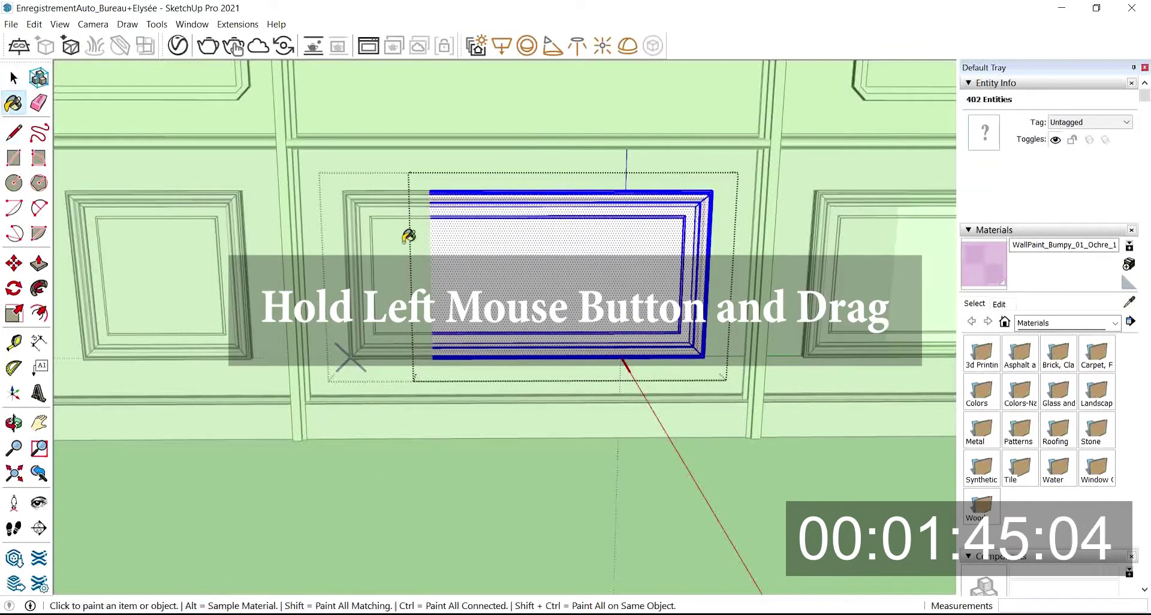
{"action": "left_click", "coordinate": [476, 262]}
{"action": "scroll", "coordinate": [471, 273], "scroll_direction": "down", "scroll_amount": 2}
{"action": "key", "text": "Escape"}
- Paint the unpainted right half of the next narrow dado panel with the ochre wall paint and exit the component
{"action": "scroll", "coordinate": [836, 276], "scroll_direction": "up", "scroll_amount": 3}
{"action": "middle_click_drag", "start_coordinate": [836, 276], "coordinate": [672, 295], "text": "shift"}
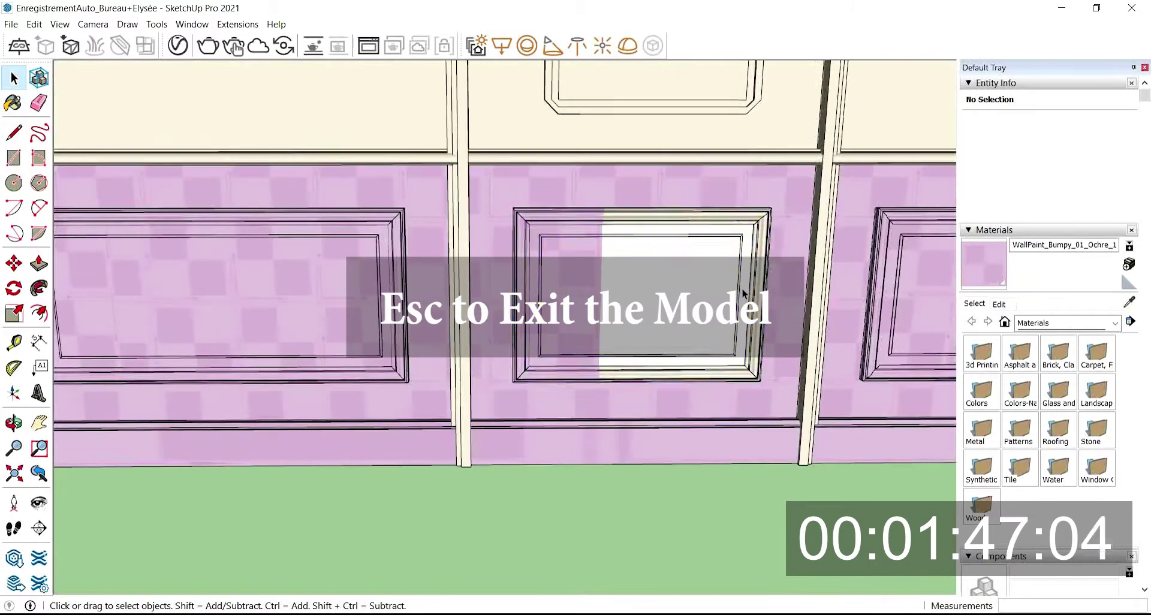
{"action": "double_click", "coordinate": [738, 302]}
{"action": "double_click", "coordinate": [694, 268]}
{"action": "key", "text": "ctrl+a"}
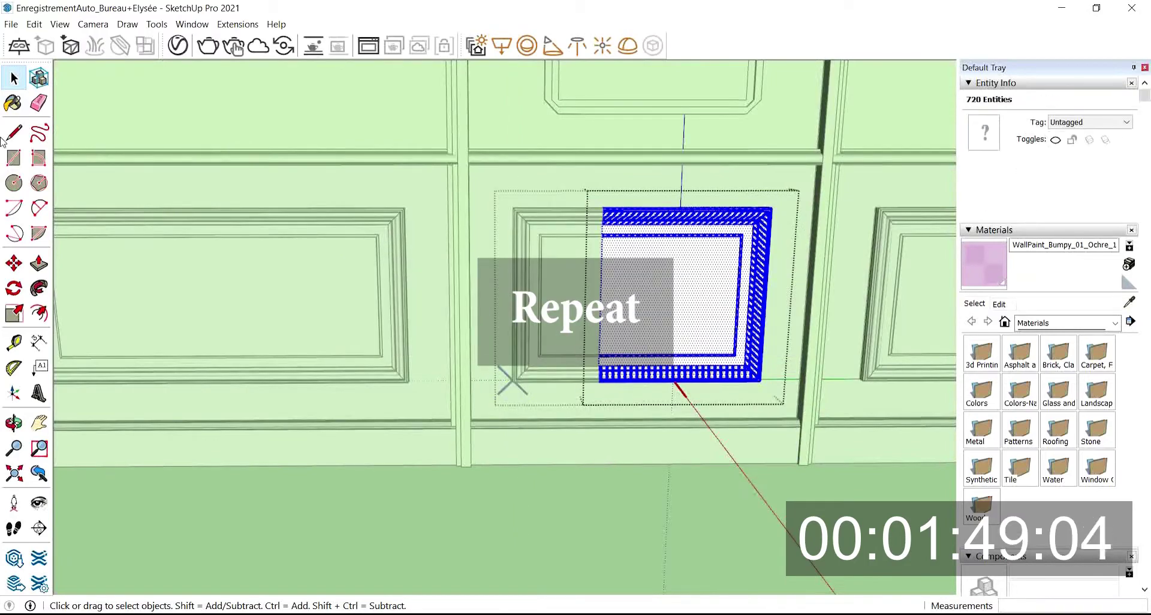
{"action": "key", "text": "b"}
{"action": "key", "text": "Escape"}
{"action": "scroll", "coordinate": [235, 222], "scroll_direction": "down", "scroll_amount": 2}
{"action": "key", "text": "Escape"}
{"action": "scroll", "coordinate": [222, 250], "scroll_direction": "down", "scroll_amount": 4}
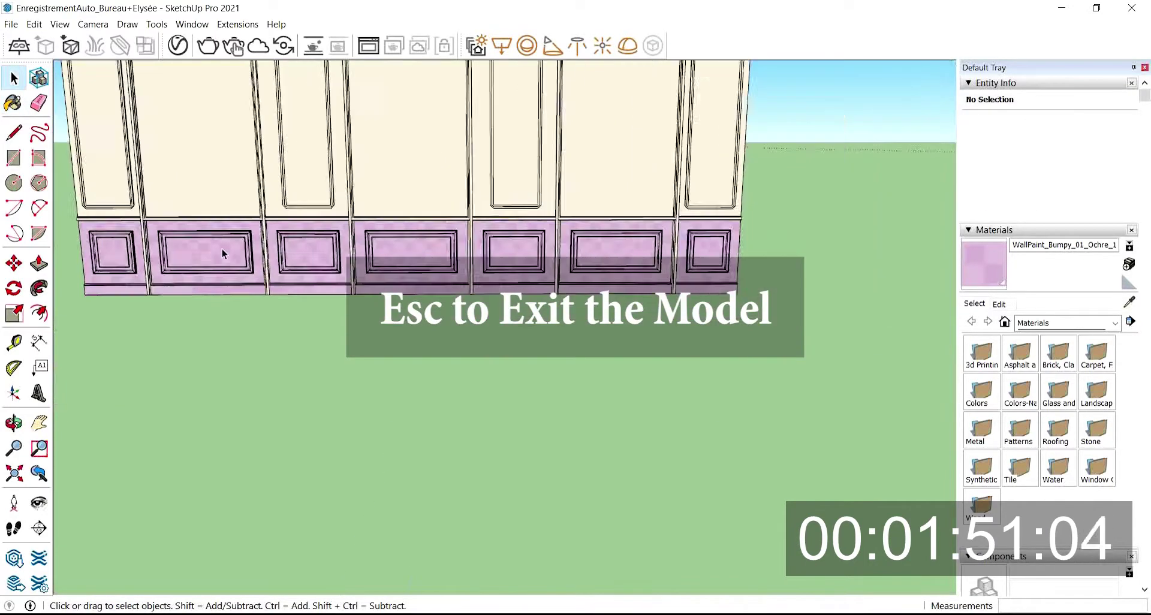
- Delete the central dado panel, intersect the dado wall face with the model, and delete the face section in the central bay
{"action": "left_click", "coordinate": [39, 423]}
{"action": "left_click_drag", "start_coordinate": [355, 184], "coordinate": [481, 388]}
{"action": "middle_click_drag", "start_coordinate": [480, 388], "coordinate": [470, 330]}
{"action": "middle_click_drag", "start_coordinate": [469, 330], "coordinate": [468, 311], "text": "shift"}
{"action": "middle_click_drag", "start_coordinate": [468, 311], "coordinate": [475, 331], "text": "shift"}
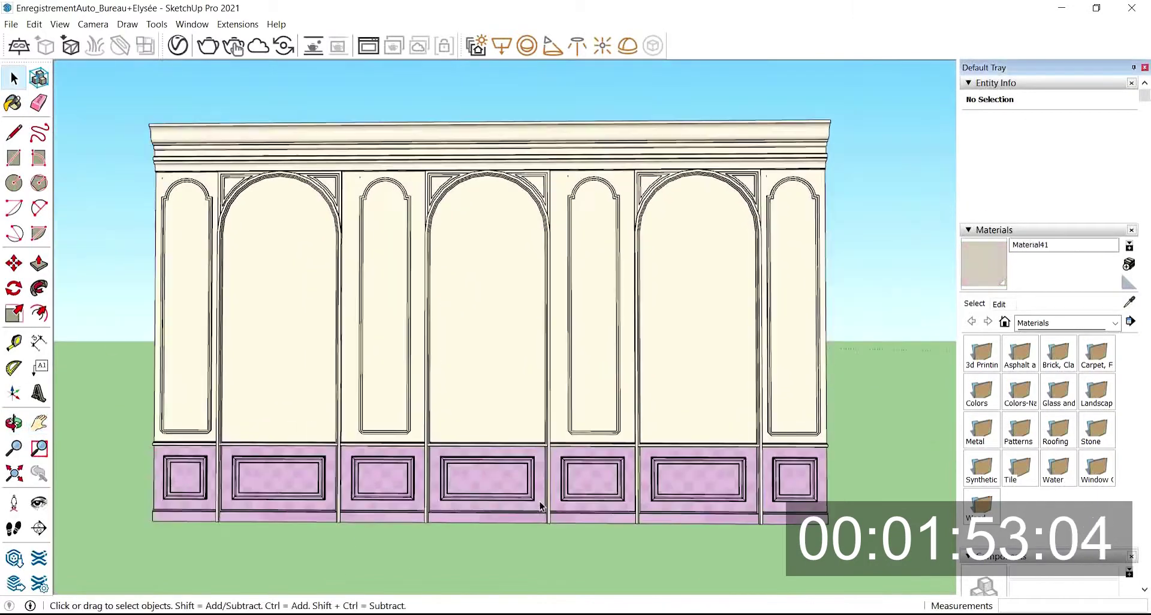
{"action": "left_click", "coordinate": [480, 493]}
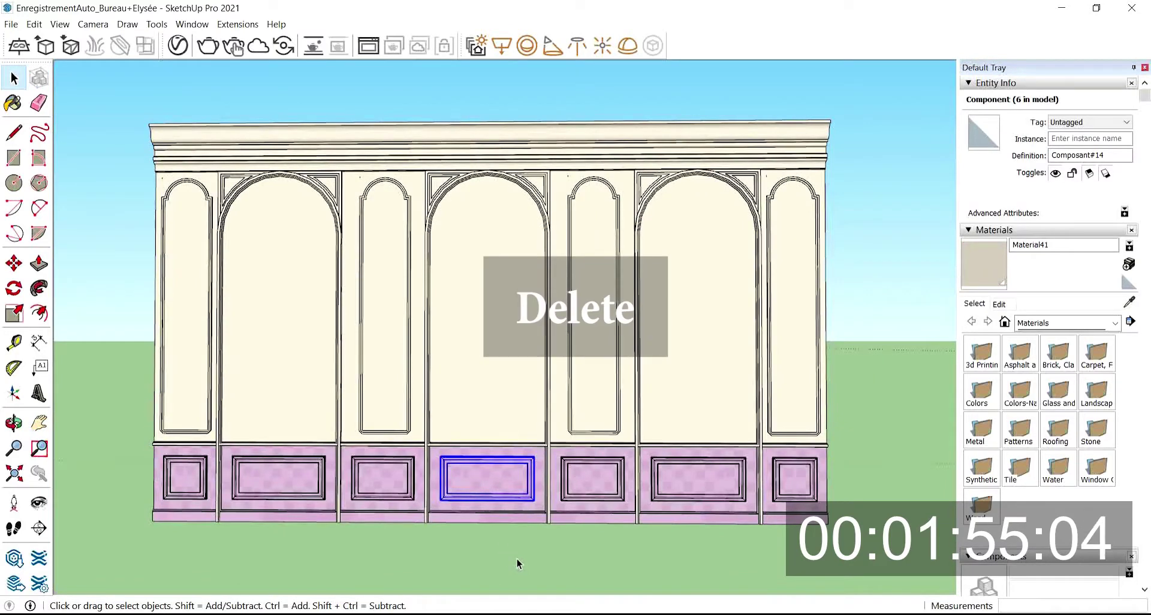
{"action": "key", "text": "Delete"}
{"action": "scroll", "coordinate": [494, 463], "scroll_direction": "up", "scroll_amount": 3}
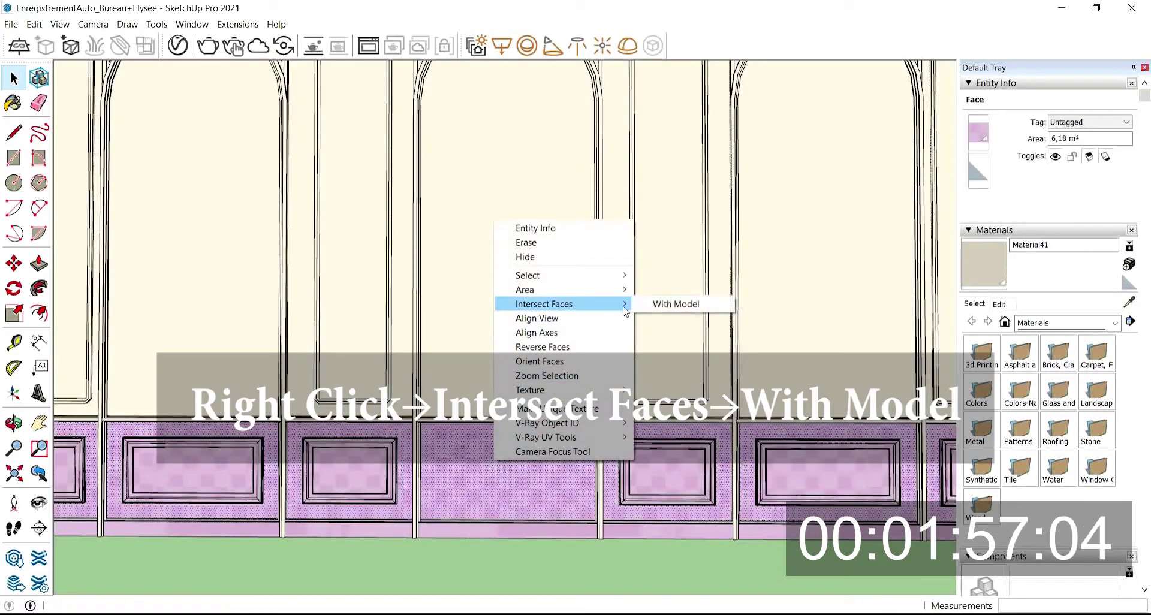
{"action": "scroll", "coordinate": [513, 551], "scroll_direction": "down", "scroll_amount": 6}
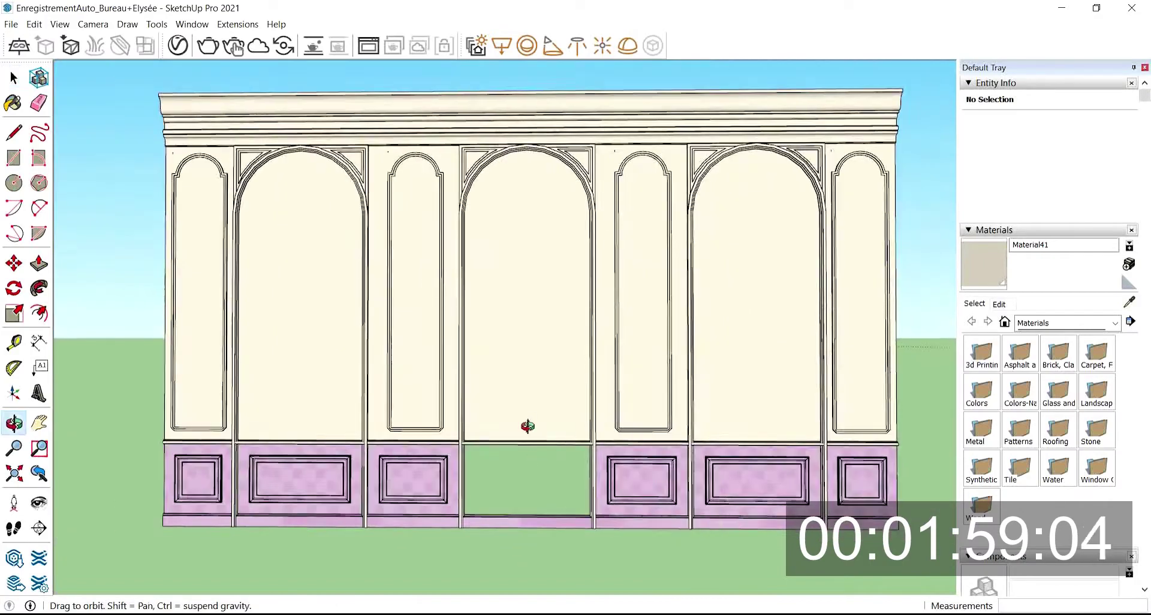
- Paste the open double door and move it by its lower frame corner into the base of the central arched bay
{"action": "key", "text": "ctrl+v"}
{"action": "left_click", "coordinate": [486, 519]}
{"action": "scroll", "coordinate": [547, 531], "scroll_direction": "up", "scroll_amount": 6}
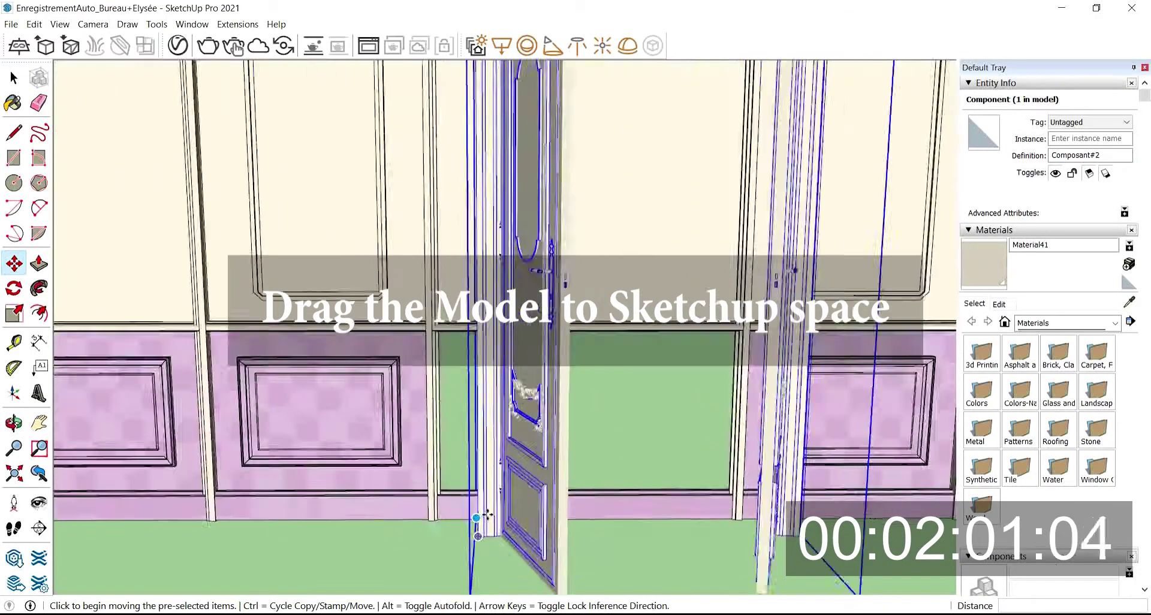
{"action": "scroll", "coordinate": [449, 572], "scroll_direction": "up", "scroll_amount": 3}
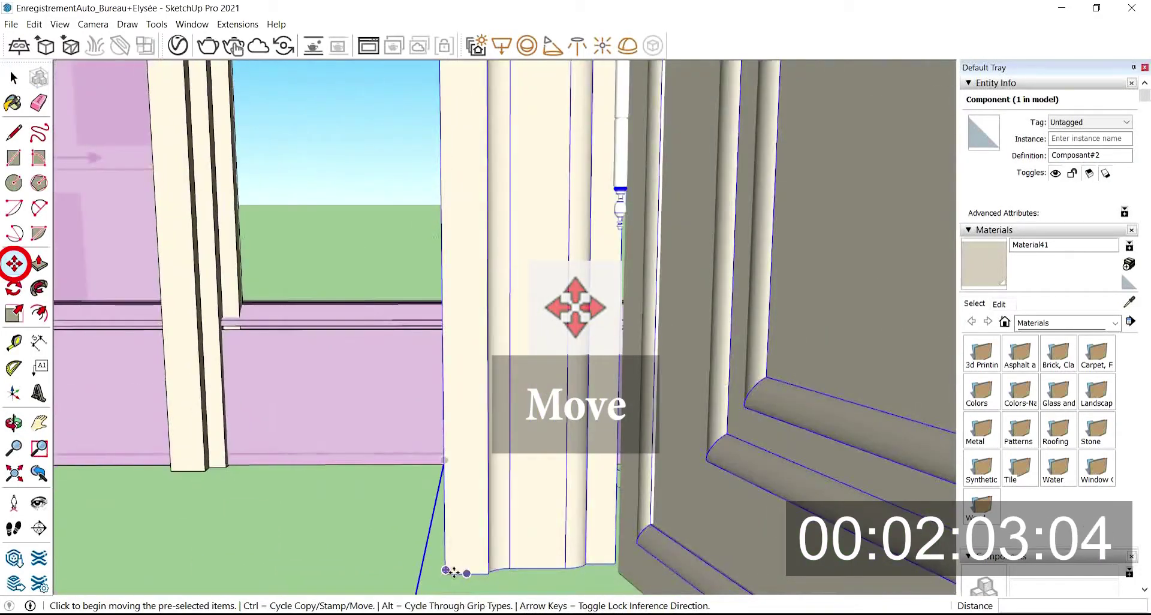
{"action": "scroll", "coordinate": [445, 571], "scroll_direction": "up", "scroll_amount": 1}
{"action": "middle_click_drag", "start_coordinate": [445, 571], "coordinate": [384, 492]}
{"action": "left_click", "coordinate": [596, 509]}
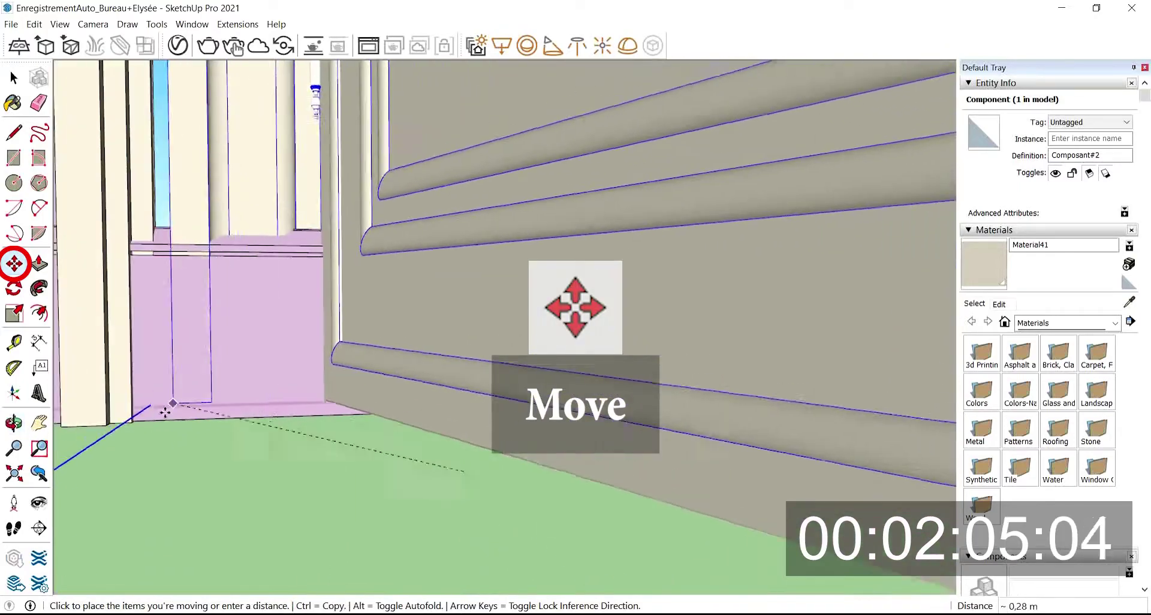
{"action": "middle_click_drag", "start_coordinate": [165, 412], "coordinate": [551, 307]}
{"action": "left_click", "coordinate": [138, 427]}
{"action": "scroll", "coordinate": [171, 459], "scroll_direction": "down", "scroll_amount": 8}
{"action": "scroll", "coordinate": [350, 222], "scroll_direction": "up", "scroll_amount": 6}
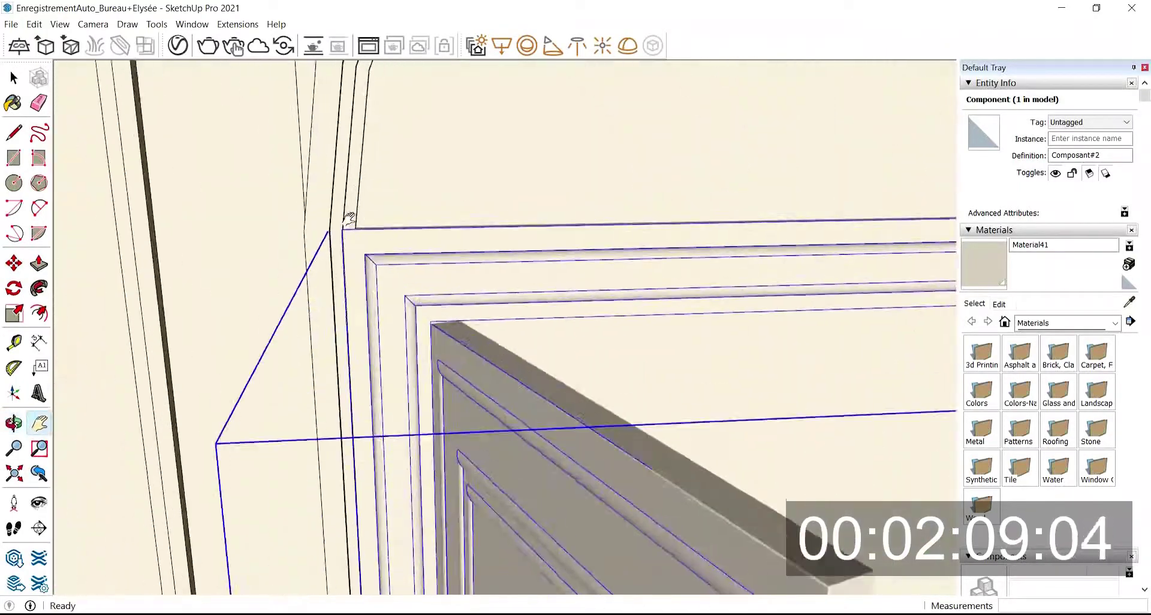
{"action": "middle_click_drag", "start_coordinate": [349, 221], "coordinate": [290, 250]}
{"action": "scroll", "coordinate": [291, 334], "scroll_direction": "down", "scroll_amount": 5}
{"action": "scroll", "coordinate": [445, 288], "scroll_direction": "down", "scroll_amount": 4}
- Open the central arch component, intersect its face with the model and delete the part inside the door opening
{"action": "key", "text": "space"}
{"action": "left_click", "coordinate": [463, 210]}
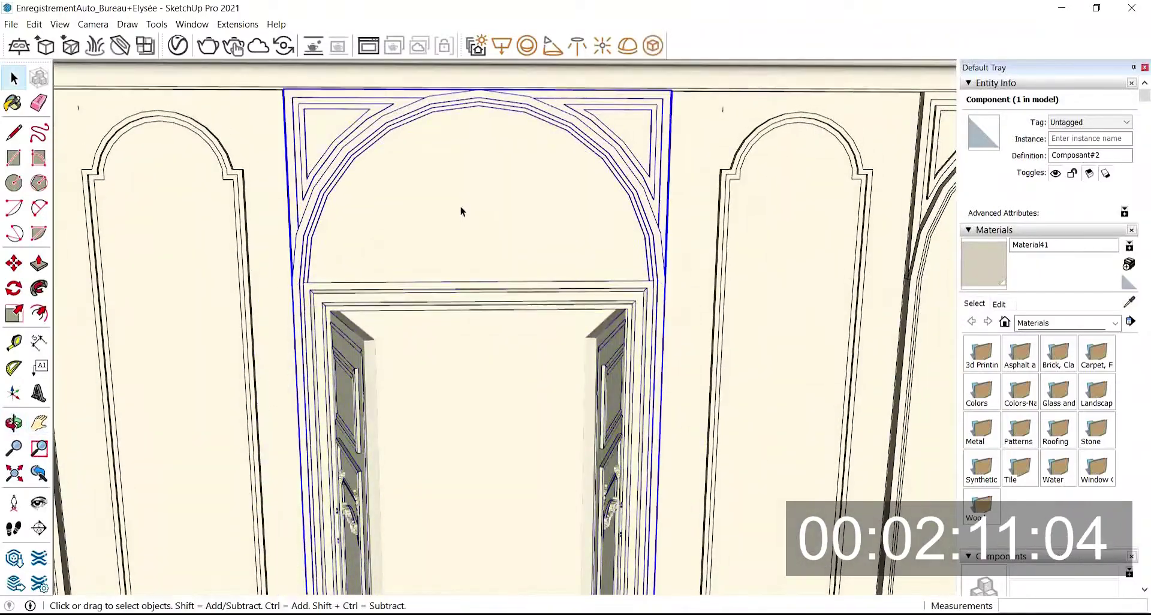
{"action": "right_click", "coordinate": [463, 209]}
{"action": "double_click", "coordinate": [473, 226]}
{"action": "right_click", "coordinate": [439, 228]}
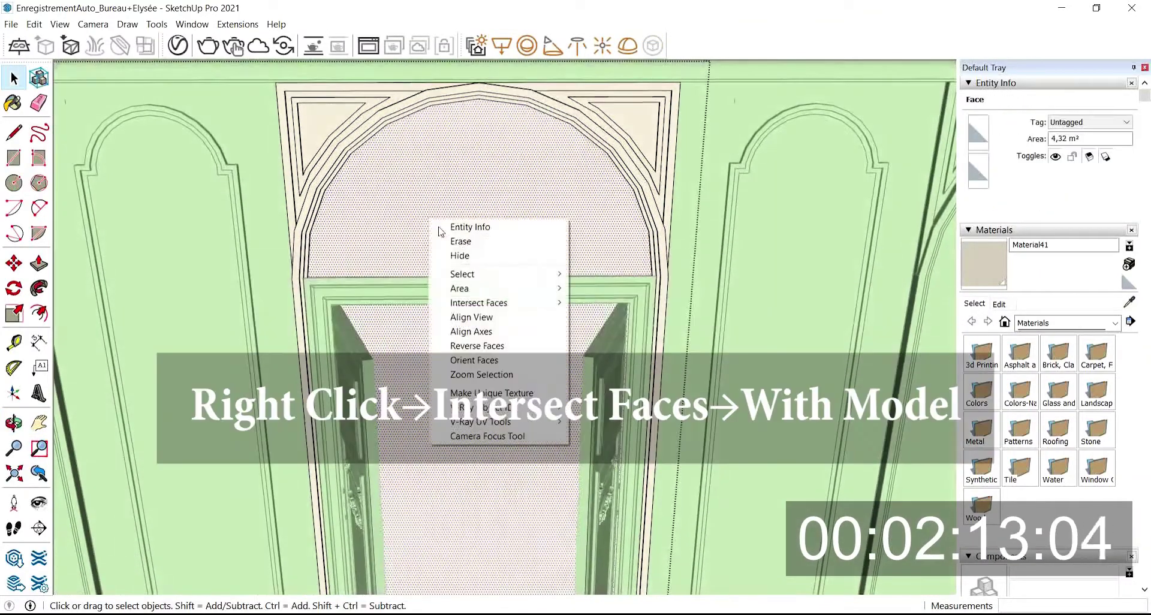
{"action": "left_click", "coordinate": [461, 368]}
{"action": "key", "text": "Delete"}
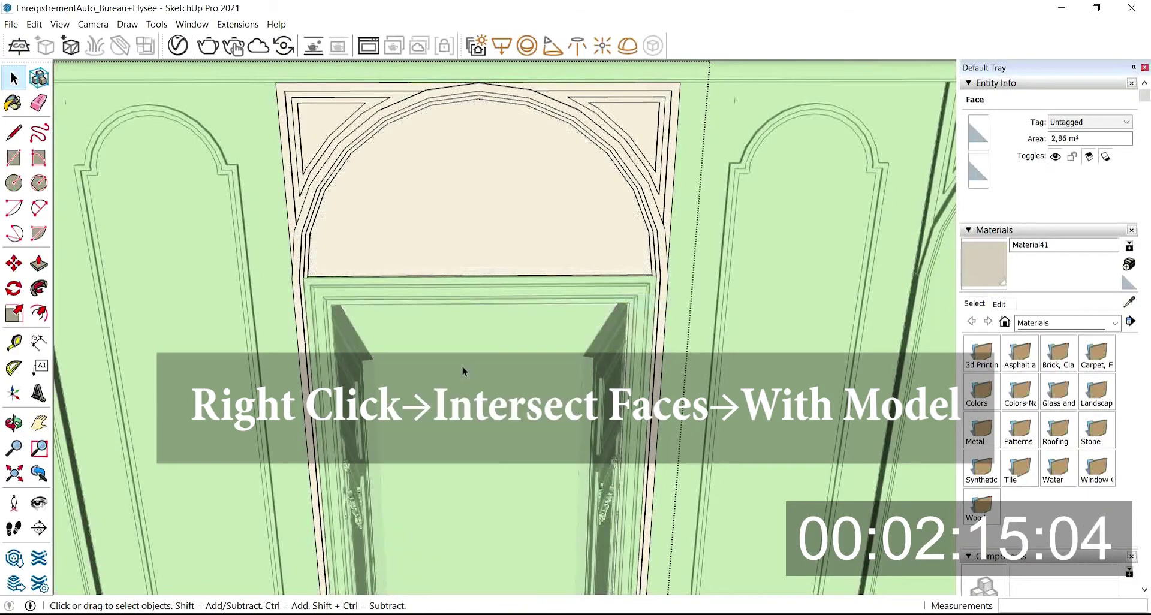
{"action": "scroll", "coordinate": [462, 365], "scroll_direction": "down", "scroll_amount": 5}
{"action": "double_click", "coordinate": [515, 447]}
{"action": "middle_click_drag", "start_coordinate": [516, 447], "coordinate": [502, 396]}
{"action": "key", "text": "Delete"}
{"action": "key", "text": "Escape"}
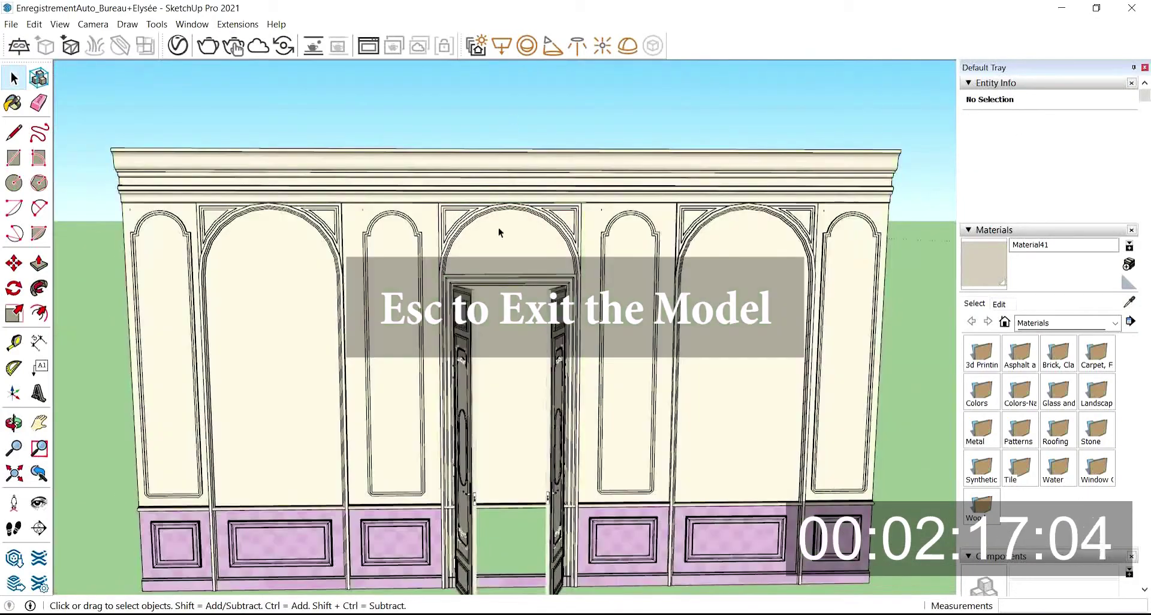
- Intersect the wall face behind the central door with the model and remove the section filling the opening
{"action": "left_click", "coordinate": [504, 360]}
{"action": "right_click", "coordinate": [501, 361]}
{"action": "left_click", "coordinate": [597, 462]}
{"action": "scroll", "coordinate": [511, 379], "scroll_direction": "down", "scroll_amount": 3}
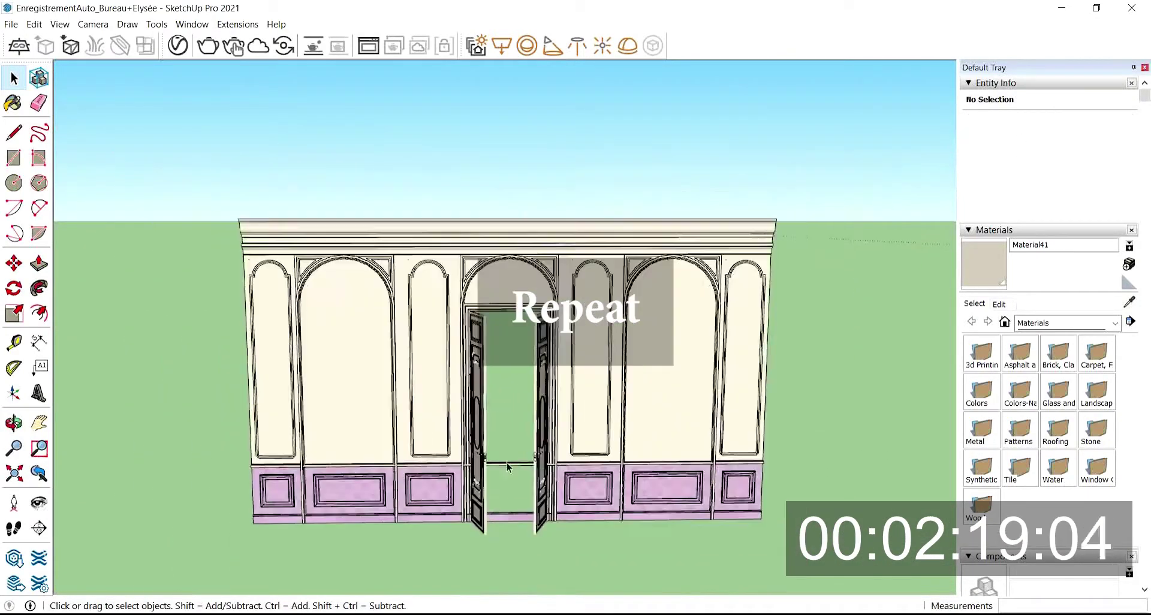
- Delete the chair rail section and its leftover edges crossing the central door opening
{"action": "scroll", "coordinate": [496, 423], "scroll_direction": "up", "scroll_amount": 3}
{"action": "left_click_drag", "start_coordinate": [540, 483], "coordinate": [486, 409]}
{"action": "key", "text": "Delete"}
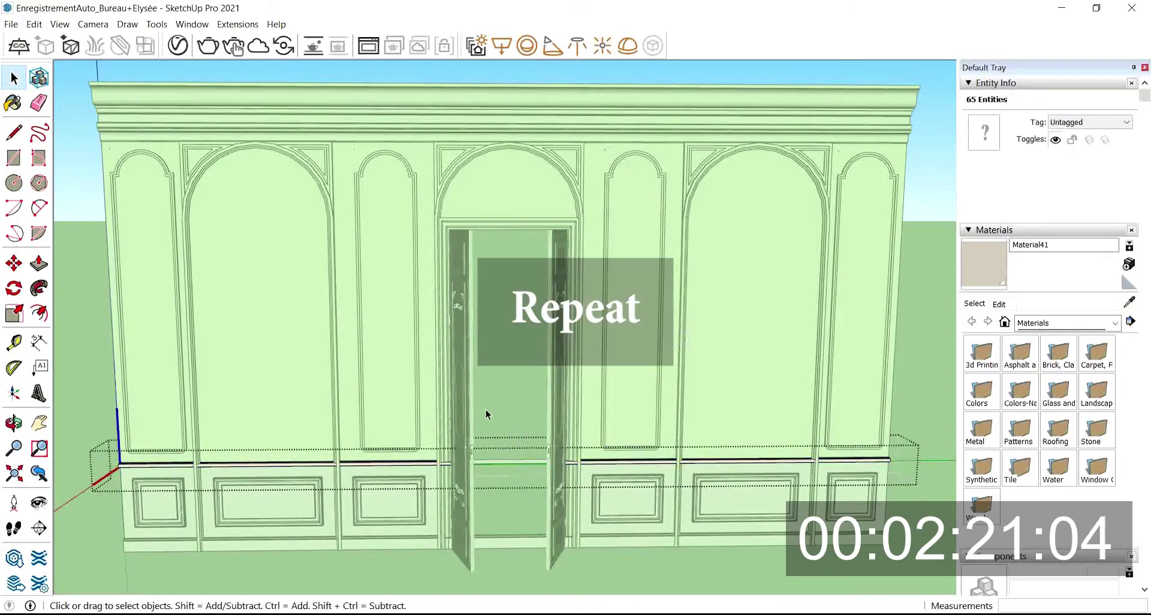
{"action": "scroll", "coordinate": [574, 461], "scroll_direction": "up", "scroll_amount": 5}
{"action": "left_click_drag", "start_coordinate": [594, 467], "coordinate": [469, 370]}
{"action": "key", "text": "Delete"}
{"action": "scroll", "coordinate": [510, 378], "scroll_direction": "down", "scroll_amount": 2}
{"action": "scroll", "coordinate": [182, 424], "scroll_direction": "up", "scroll_amount": 3}
{"action": "left_click_drag", "start_coordinate": [248, 447], "coordinate": [444, 337]}
{"action": "key", "text": "Delete"}
{"action": "scroll", "coordinate": [419, 366], "scroll_direction": "down", "scroll_amount": 4}
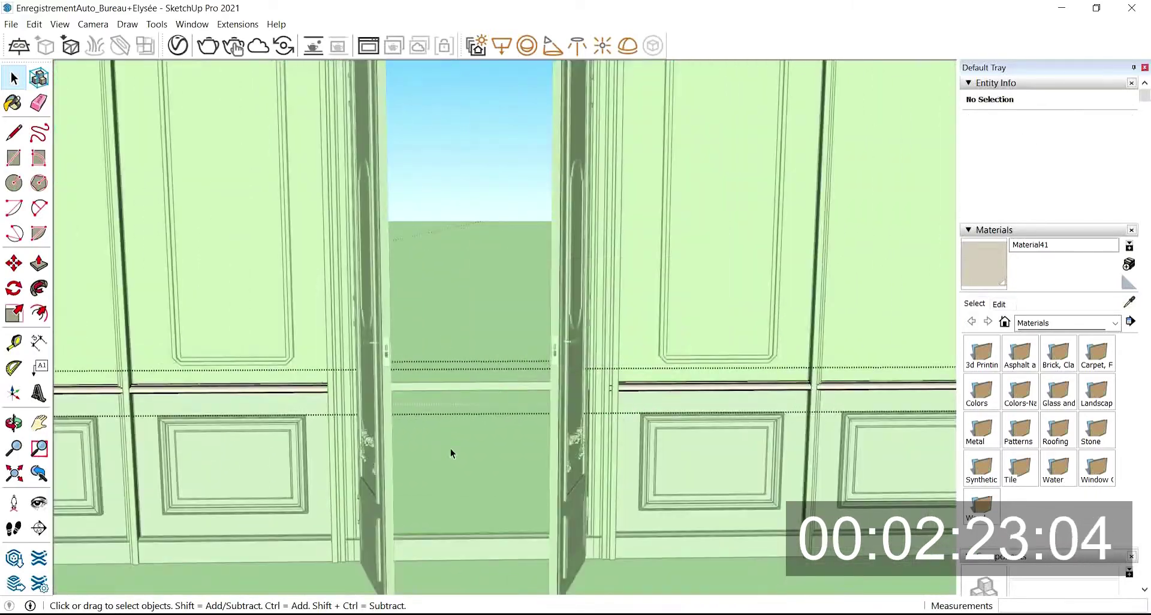
{"action": "left_click", "coordinate": [451, 448]}
{"action": "left_click", "coordinate": [474, 386]}
{"action": "key", "text": "Delete"}
- Intersect the baseboard with the model and delete the baseboard pieces crossing the central door opening
{"action": "scroll", "coordinate": [470, 312], "scroll_direction": "down", "scroll_amount": 3}
{"action": "scroll", "coordinate": [480, 424], "scroll_direction": "up", "scroll_amount": 2}
{"action": "left_click", "coordinate": [471, 427]}
{"action": "triple_click", "coordinate": [473, 429]}
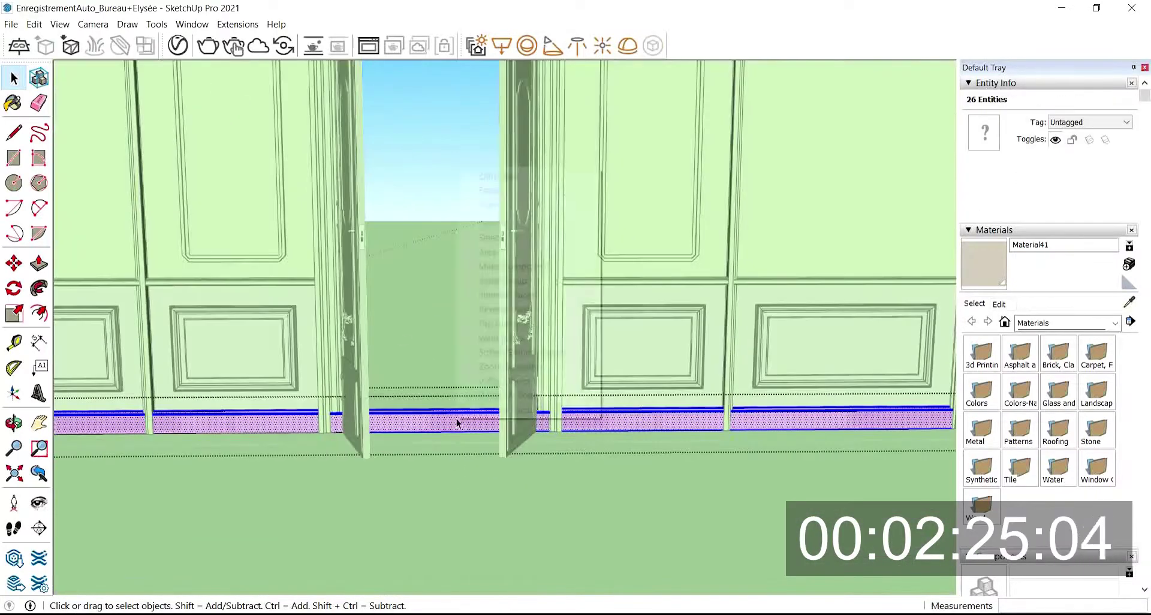
{"action": "right_click", "coordinate": [459, 169]}
{"action": "mouse_move", "coordinate": [521, 295]}
{"action": "left_click", "coordinate": [645, 295]}
{"action": "scroll", "coordinate": [542, 441], "scroll_direction": "up", "scroll_amount": 2}
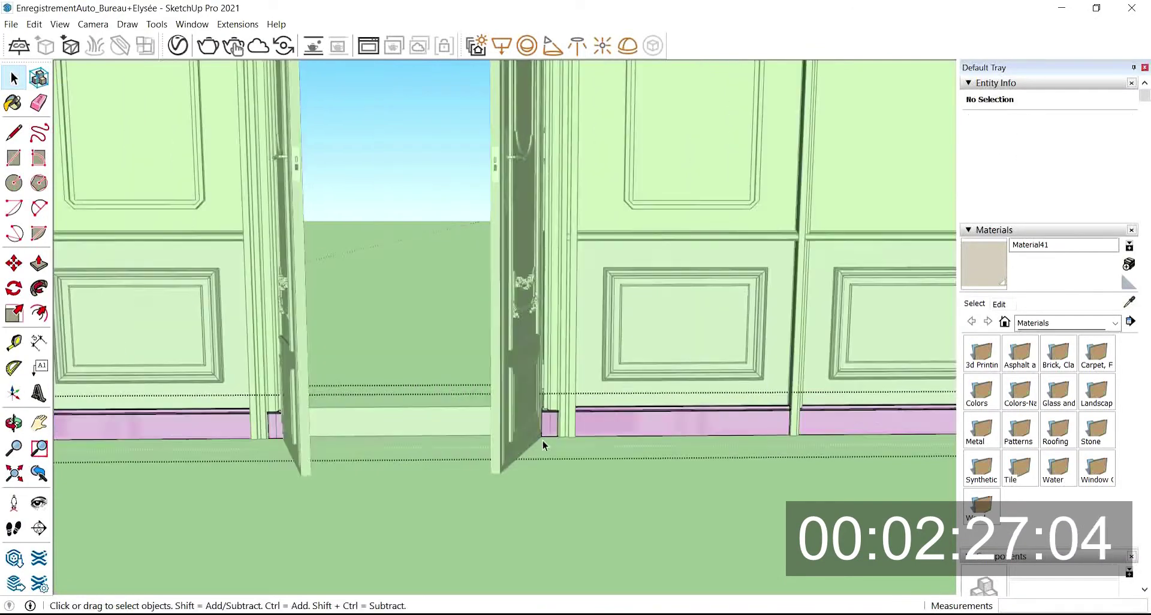
{"action": "key", "text": "Delete"}
{"action": "left_click", "coordinate": [329, 345]}
{"action": "double_click", "coordinate": [376, 417]}
{"action": "key", "text": "Delete"}
- Open the arch frame component beside the central bay, select all its geometry and intersect its faces with the model
{"action": "middle_click_drag", "start_coordinate": [708, 408], "coordinate": [662, 481], "text": "shift"}
{"action": "scroll", "coordinate": [624, 470], "scroll_direction": "up", "scroll_amount": 2}
{"action": "middle_click_drag", "start_coordinate": [662, 480], "coordinate": [690, 348]}
{"action": "left_click", "coordinate": [714, 275]}
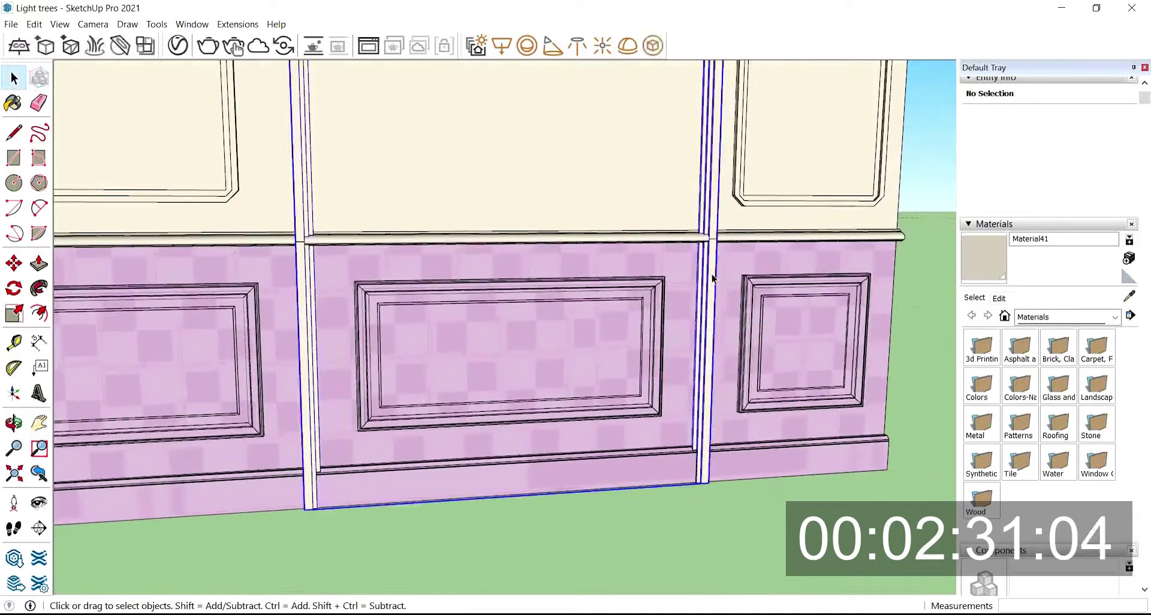
{"action": "double_click", "coordinate": [712, 271]}
{"action": "triple_click", "coordinate": [709, 264]}
{"action": "right_click", "coordinate": [706, 258]}
{"action": "mouse_move", "coordinate": [757, 387]}
{"action": "left_click", "coordinate": [880, 388]}
- Draw a line across the pilaster at the chair rail to separate its lower section
{"action": "left_click_drag", "start_coordinate": [755, 367], "coordinate": [678, 330]}
{"action": "scroll", "coordinate": [718, 246], "scroll_direction": "up", "scroll_amount": 4}
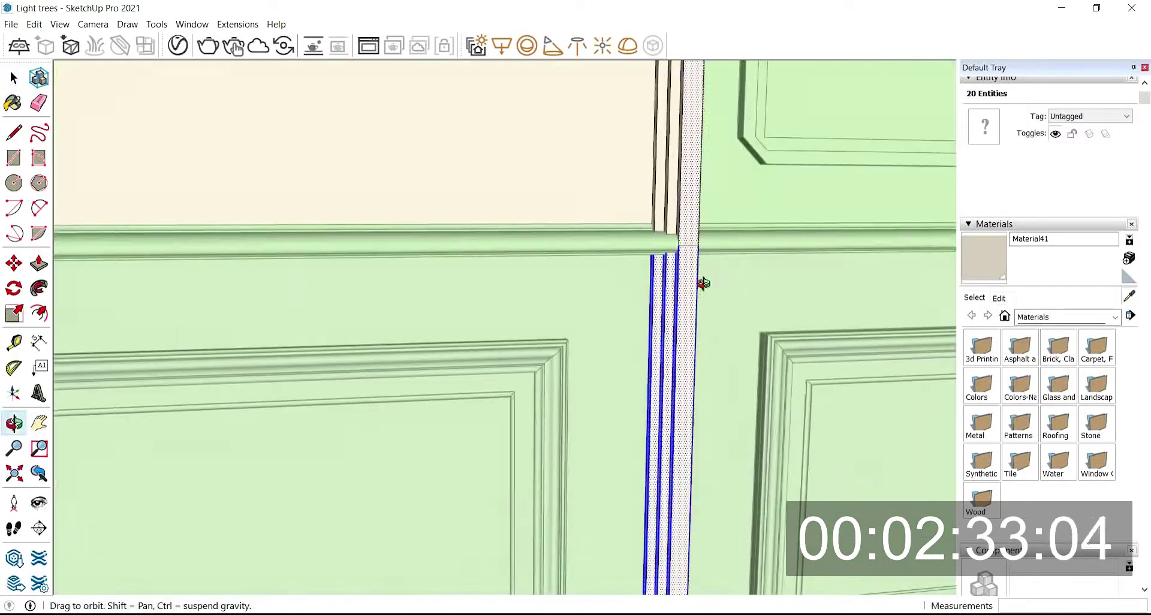
{"action": "middle_click_drag", "start_coordinate": [703, 283], "coordinate": [532, 288]}
{"action": "scroll", "coordinate": [672, 257], "scroll_direction": "up", "scroll_amount": 2}
{"action": "key", "text": "l"}
{"action": "left_click", "coordinate": [631, 251]}
{"action": "scroll", "coordinate": [653, 294], "scroll_direction": "down", "scroll_amount": 8}
- Sample the dado's WallPaint_Bumpy_01_Ochre_1 material and paint the pilaster section below the chair rail with it
{"action": "mouse_move", "coordinate": [432, 301]}
{"action": "middle_mouse_down"}
{"action": "mouse_move", "coordinate": [648, 297]}
{"action": "mouse_move", "coordinate": [717, 273]}
{"action": "middle_mouse_up"}
{"action": "left_click", "coordinate": [1130, 297]}
{"action": "left_click", "coordinate": [621, 358]}
{"action": "scroll", "coordinate": [704, 298], "scroll_direction": "up", "scroll_amount": 2}
{"action": "scroll", "coordinate": [715, 282], "scroll_direction": "up", "scroll_amount": 3}
{"action": "left_click", "coordinate": [716, 280]}
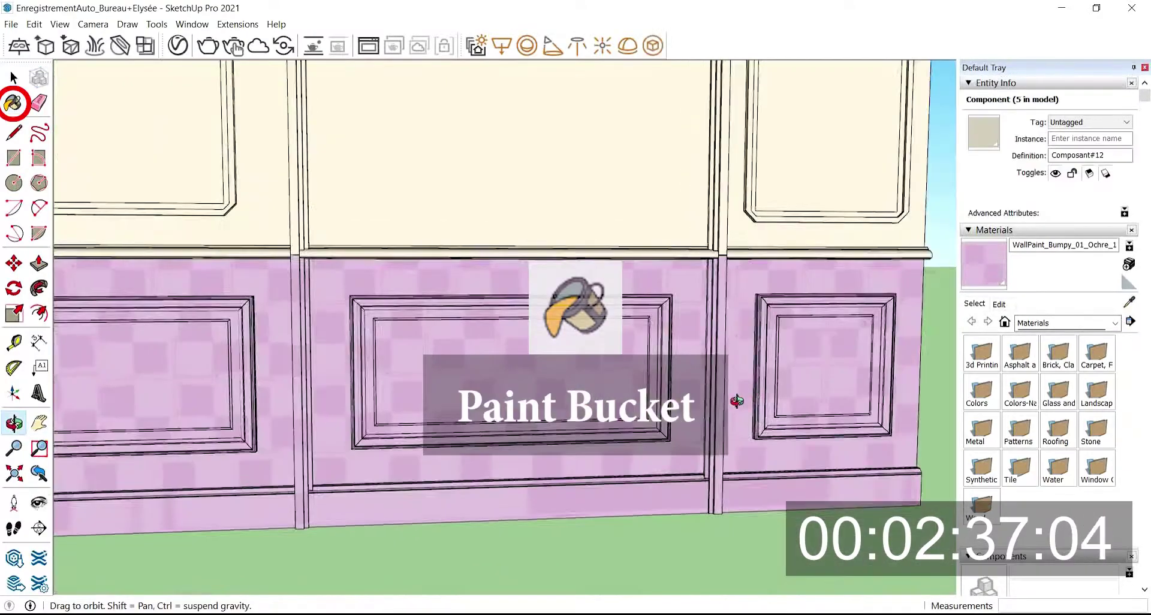
{"action": "scroll", "coordinate": [666, 324], "scroll_direction": "down", "scroll_amount": 6}
- Select the whole panelled wall with its double door and make it a group
{"action": "left_click", "coordinate": [13, 78]}
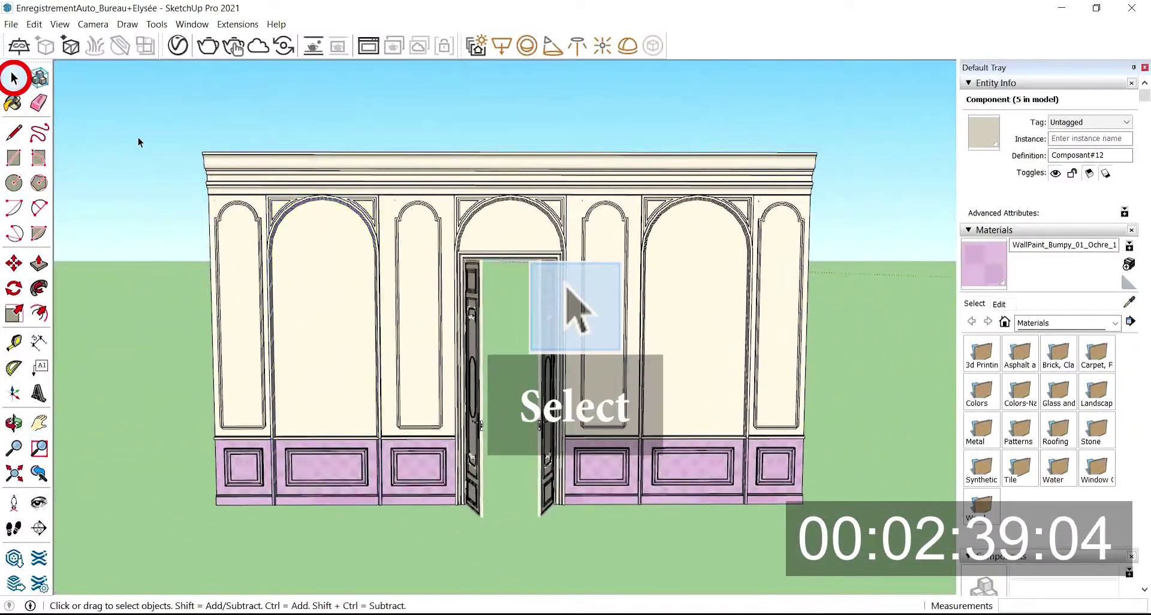
{"action": "left_click", "coordinate": [139, 142]}
{"action": "scroll", "coordinate": [138, 142], "scroll_direction": "down", "scroll_amount": 1}
{"action": "left_click_drag", "start_coordinate": [158, 116], "coordinate": [155, 112]}
{"action": "right_click", "coordinate": [310, 244]}
{"action": "left_click", "coordinate": [384, 374]}
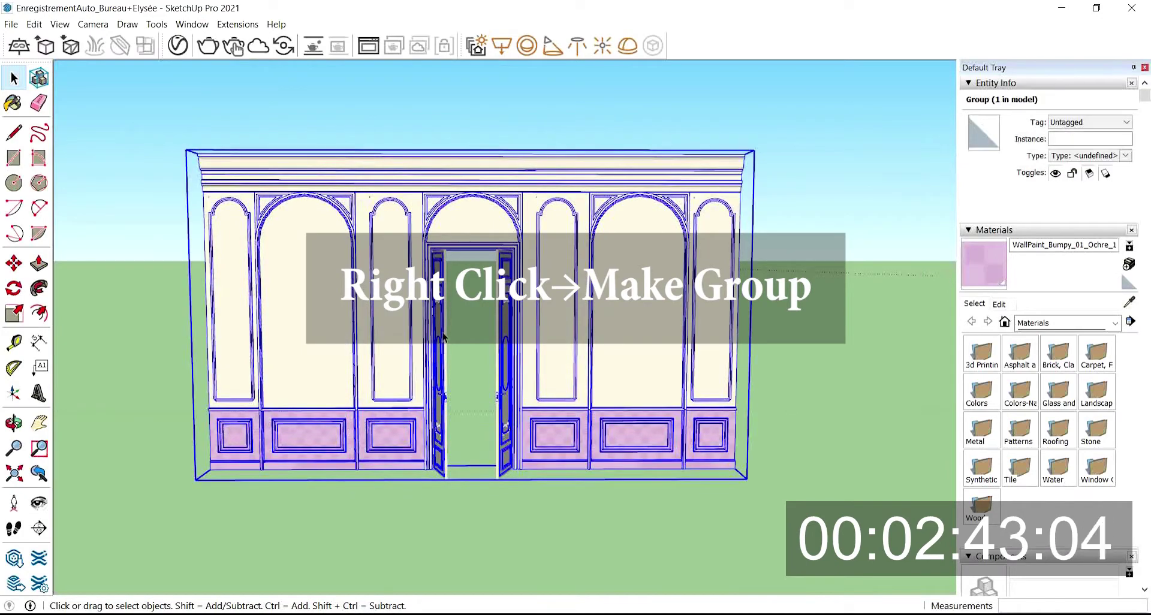
- Rotate the wall group using the Move tool's rotation grips
{"action": "middle_click_drag", "start_coordinate": [345, 348], "coordinate": [563, 258]}
{"action": "left_click", "coordinate": [14, 264]}
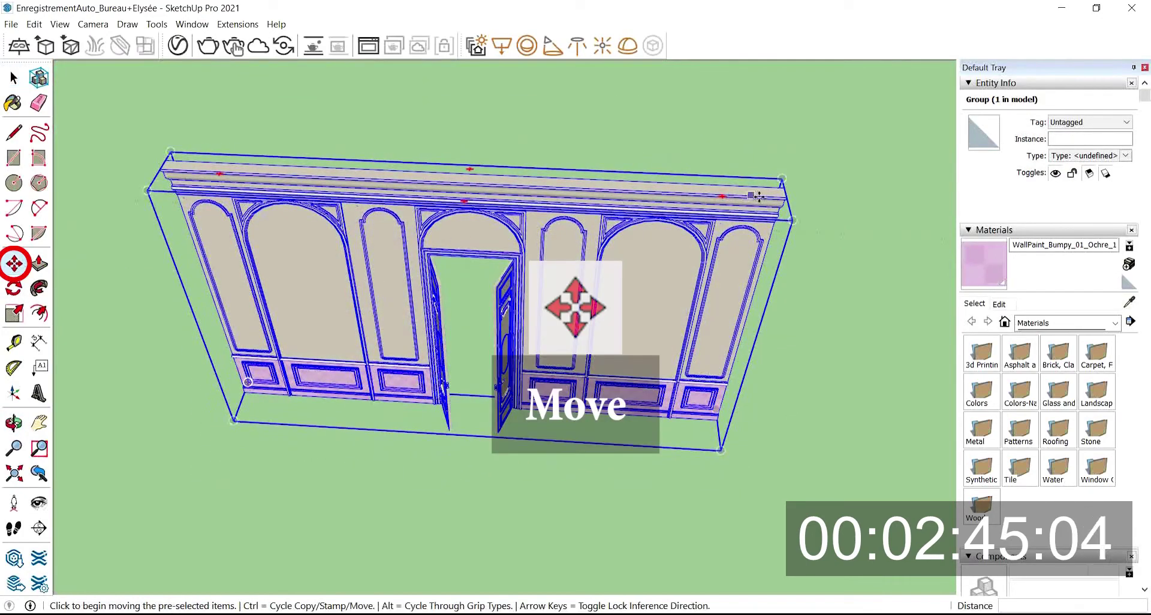
{"action": "left_click", "coordinate": [724, 193]}
{"action": "middle_click_drag", "start_coordinate": [569, 389], "coordinate": [469, 402], "text": "shift"}
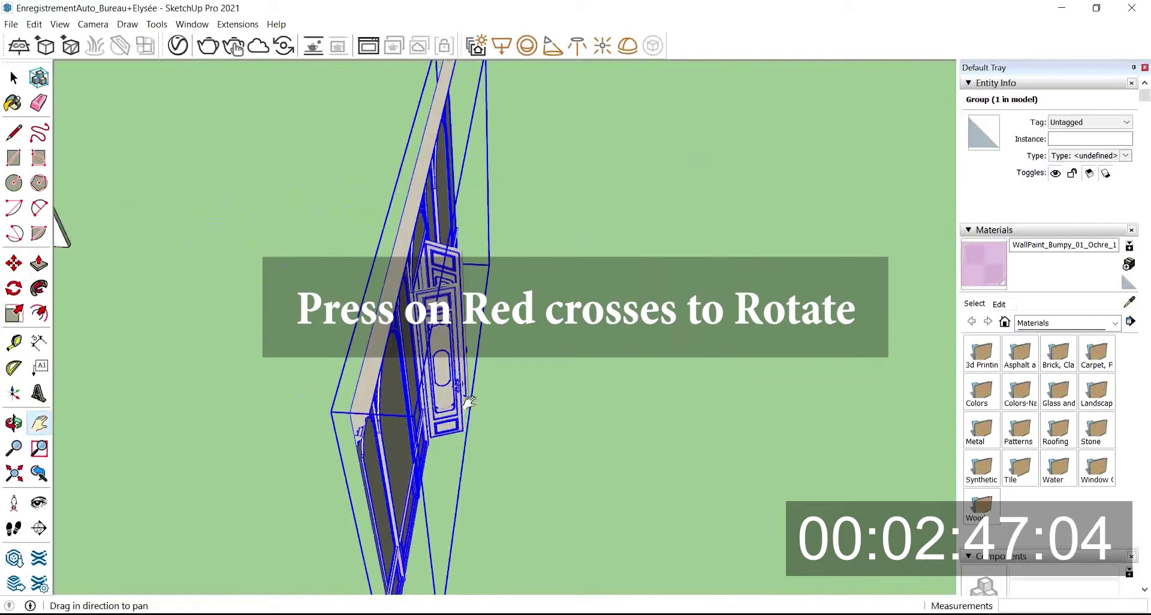
{"action": "middle_click_drag", "start_coordinate": [570, 401], "coordinate": [456, 377], "text": "shift"}
- Select the room's fireplace wall with its doors and arched panels and delete it
{"action": "key", "text": "space"}
{"action": "left_click_drag", "start_coordinate": [328, 294], "coordinate": [336, 311]}
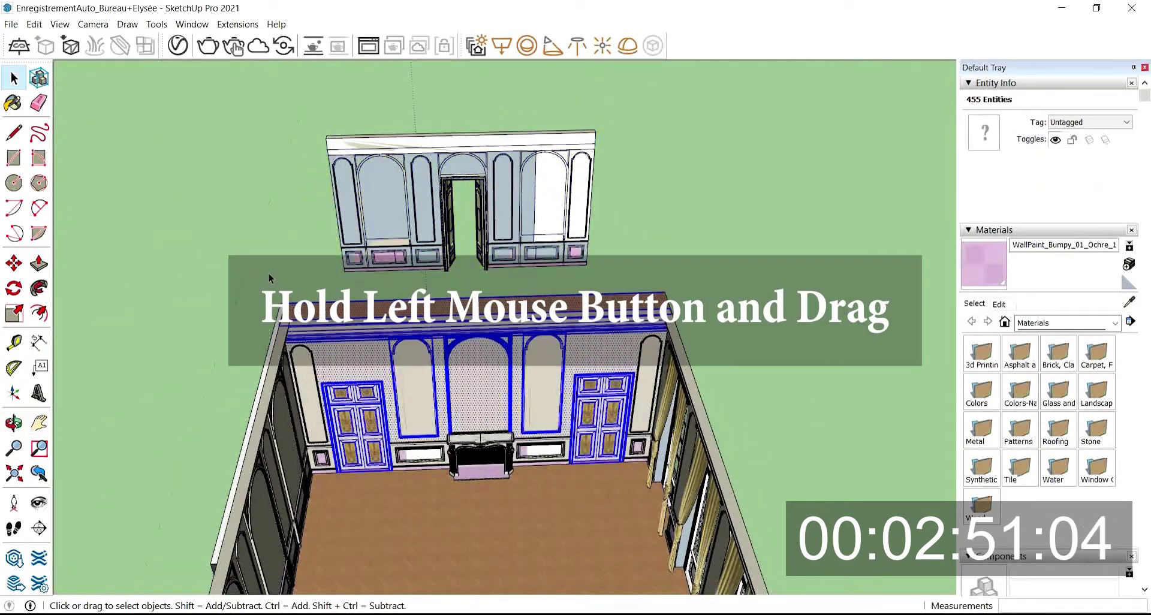
{"action": "key", "text": "Delete"}
{"action": "left_click_drag", "start_coordinate": [351, 459], "coordinate": [324, 418]}
{"action": "left_click", "coordinate": [637, 431]}
{"action": "key", "text": "Delete"}
- Delete the leftover fireplace, dado panels and corner baseboard piece along the removed wall
{"action": "scroll", "coordinate": [639, 423], "scroll_direction": "up", "scroll_amount": 2}
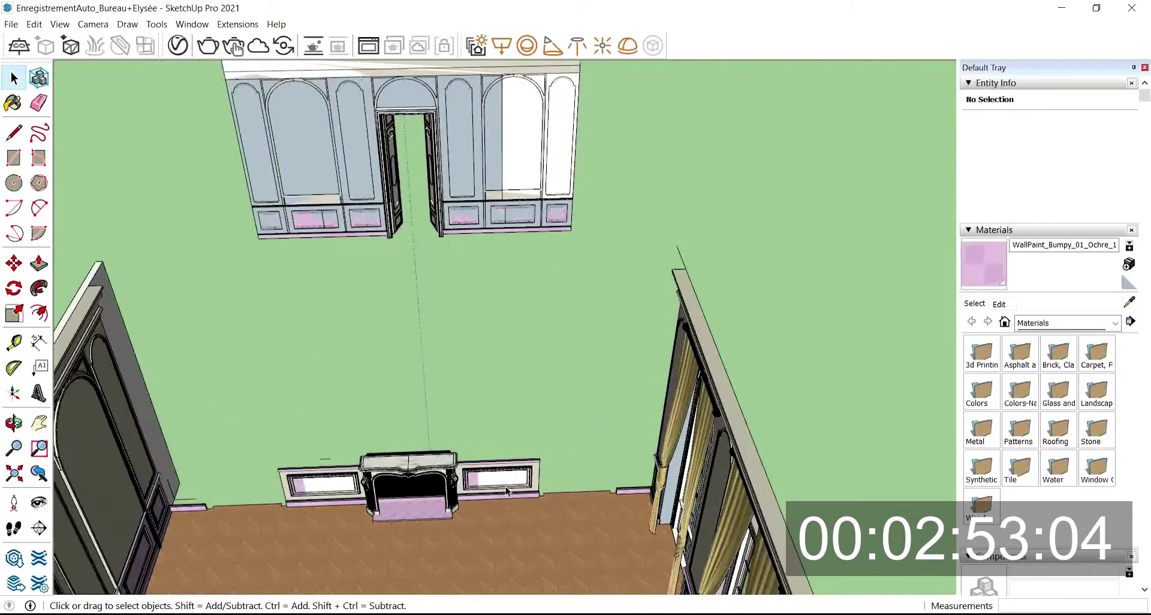
{"action": "left_click", "coordinate": [505, 487]}
{"action": "key", "text": "Delete"}
{"action": "scroll", "coordinate": [181, 510], "scroll_direction": "up", "scroll_amount": 5}
{"action": "left_click", "coordinate": [174, 507]}
{"action": "key", "text": "Delete"}
{"action": "scroll", "coordinate": [119, 497], "scroll_direction": "down", "scroll_amount": 10}
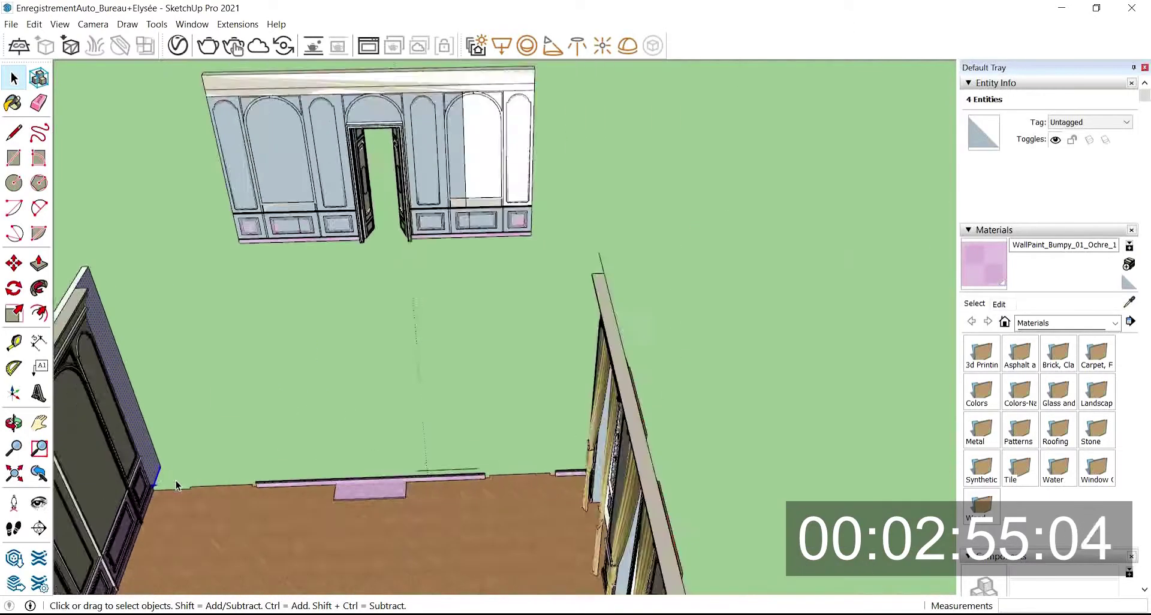
- Delete the remaining baseboard, hearth slab and stray edges along the room's open side
{"action": "scroll", "coordinate": [169, 477], "scroll_direction": "up", "scroll_amount": 2}
{"action": "scroll", "coordinate": [464, 494], "scroll_direction": "up", "scroll_amount": 8}
{"action": "left_click", "coordinate": [464, 494]}
{"action": "key", "text": "Delete"}
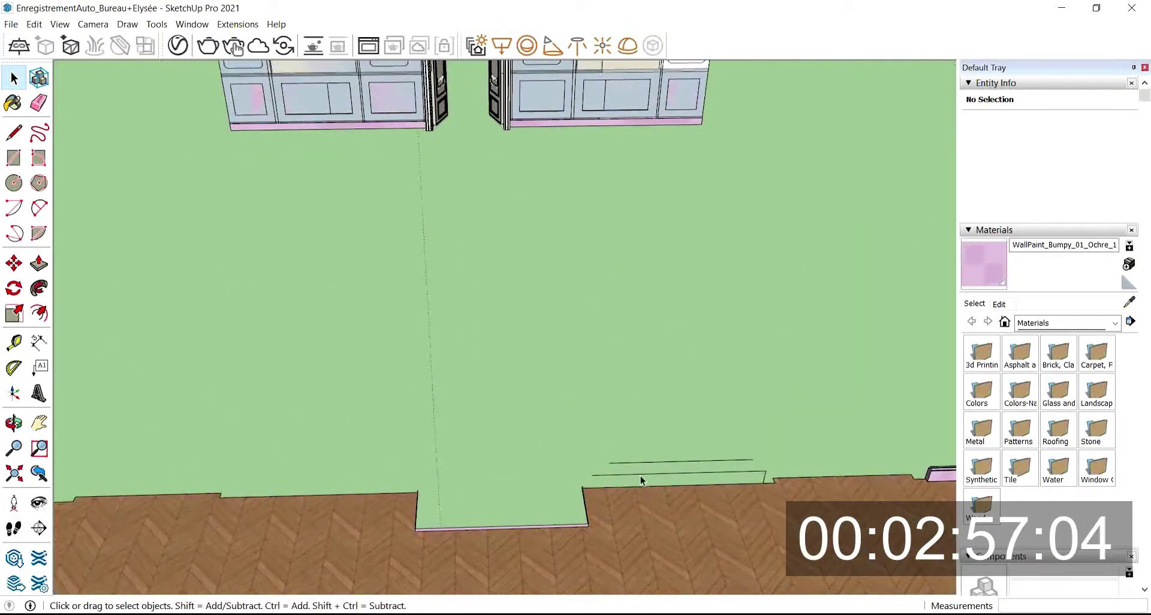
{"action": "key", "text": "Delete"}
{"action": "scroll", "coordinate": [640, 476], "scroll_direction": "down", "scroll_amount": 4}
{"action": "scroll", "coordinate": [743, 470], "scroll_direction": "up", "scroll_amount": 4}
{"action": "left_click", "coordinate": [666, 480]}
{"action": "key", "text": "Delete"}
- Draw a straight line between the two wall corners along the floor's open edge
{"action": "mouse_move", "coordinate": [632, 418]}
{"action": "middle_mouse_down"}
{"action": "mouse_move", "coordinate": [911, 427]}
{"action": "mouse_move", "coordinate": [935, 480]}
{"action": "middle_mouse_up"}
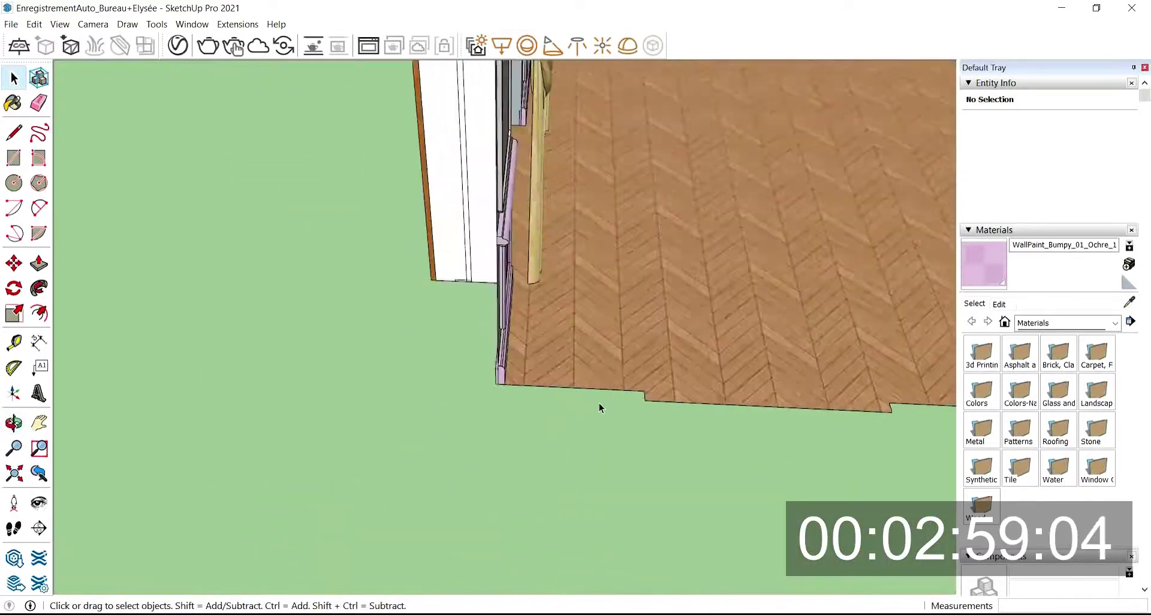
{"action": "scroll", "coordinate": [510, 383], "scroll_direction": "up", "scroll_amount": 5}
{"action": "mouse_move", "coordinate": [510, 384]}
{"action": "middle_mouse_down"}
{"action": "mouse_move", "coordinate": [506, 264]}
{"action": "mouse_move", "coordinate": [474, 186]}
{"action": "middle_mouse_up"}
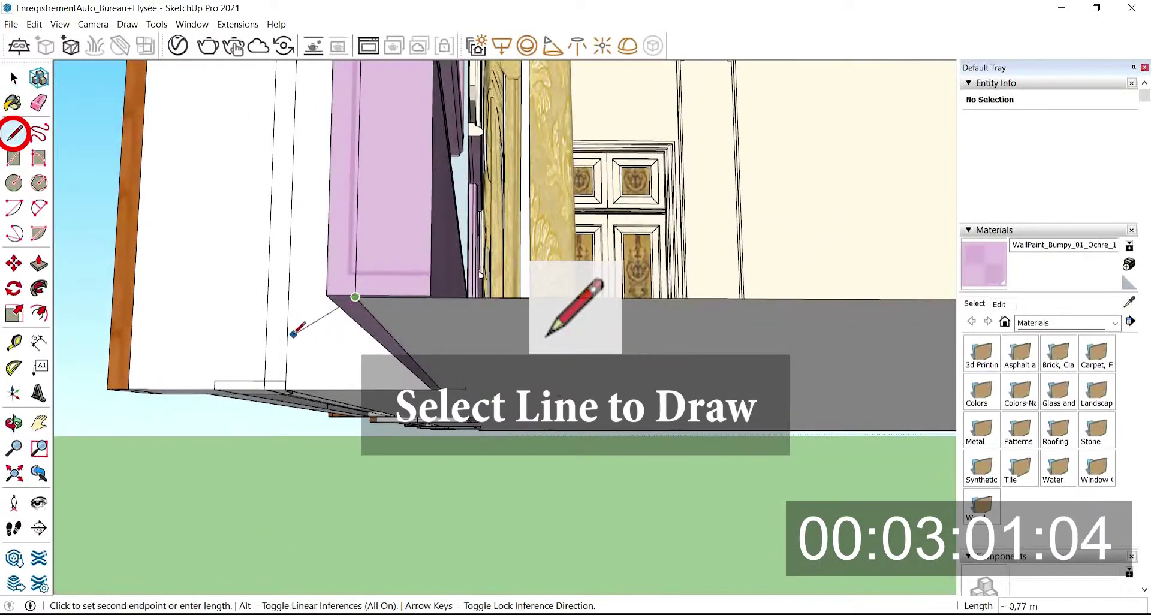
{"action": "mouse_move", "coordinate": [294, 335]}
{"action": "middle_mouse_down"}
{"action": "mouse_move", "coordinate": [258, 414]}
{"action": "mouse_move", "coordinate": [210, 456]}
{"action": "middle_mouse_up"}
{"action": "scroll", "coordinate": [161, 379], "scroll_direction": "down", "scroll_amount": 4}
{"action": "scroll", "coordinate": [567, 426], "scroll_direction": "down", "scroll_amount": 6}
{"action": "middle_click_drag", "start_coordinate": [567, 427], "coordinate": [651, 454]}
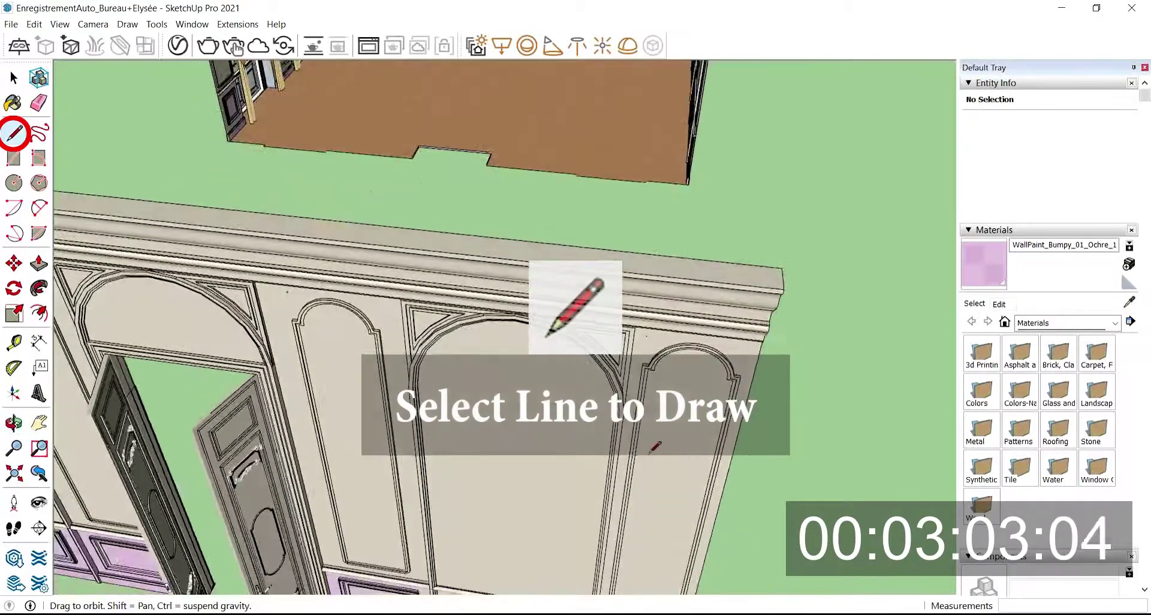
{"action": "scroll", "coordinate": [696, 191], "scroll_direction": "up", "scroll_amount": 8}
{"action": "middle_click_drag", "start_coordinate": [681, 211], "coordinate": [714, 77]}
{"action": "middle_click_drag", "start_coordinate": [690, 348], "coordinate": [686, 251]}
{"action": "left_click", "coordinate": [811, 88]}
{"action": "middle_click_drag", "start_coordinate": [707, 138], "coordinate": [612, 300]}
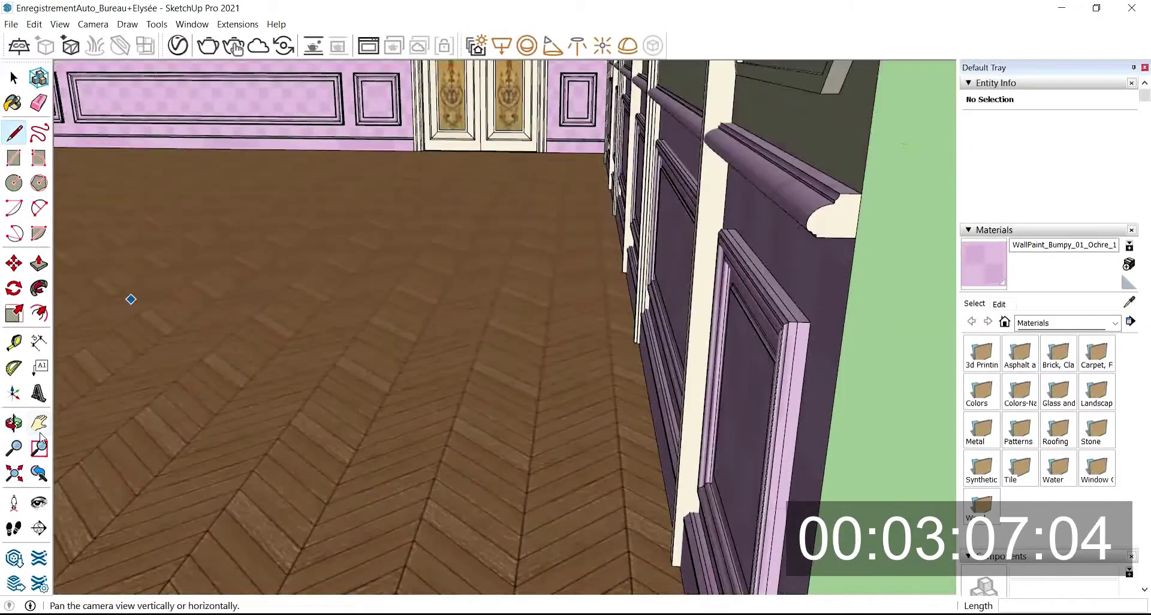
- Erase the jogged outline and leftover edges along the open side of the parquet floor
{"action": "mouse_move", "coordinate": [609, 204]}
{"action": "middle_mouse_down"}
{"action": "mouse_move", "coordinate": [628, 378]}
{"action": "mouse_move", "coordinate": [601, 348]}
{"action": "mouse_move", "coordinate": [638, 274]}
{"action": "middle_mouse_up"}
{"action": "scroll", "coordinate": [627, 378], "scroll_direction": "down", "scroll_amount": 5}
{"action": "key", "text": "e"}
{"action": "scroll", "coordinate": [704, 399], "scroll_direction": "up", "scroll_amount": 3}
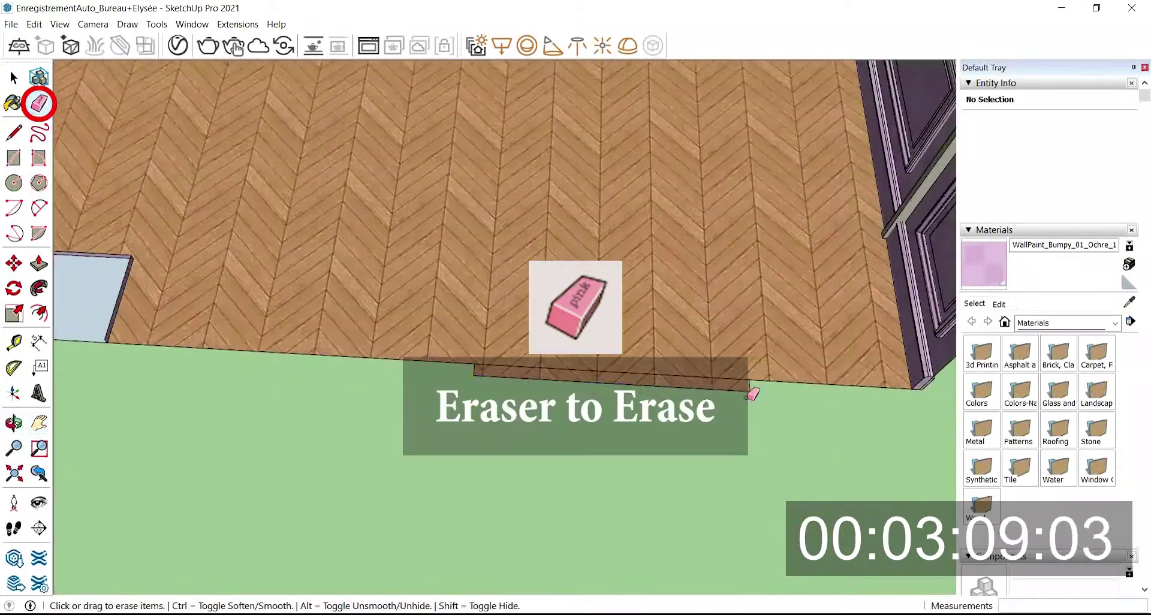
{"action": "left_click_drag", "start_coordinate": [752, 390], "coordinate": [480, 375]}
{"action": "scroll", "coordinate": [519, 388], "scroll_direction": "down", "scroll_amount": 3}
{"action": "middle_click_drag", "start_coordinate": [270, 336], "coordinate": [486, 371], "text": "shift"}
{"action": "scroll", "coordinate": [419, 360], "scroll_direction": "up", "scroll_amount": 1}
{"action": "mouse_move", "coordinate": [282, 365]}
{"action": "left_mouse_down"}
{"action": "mouse_move", "coordinate": [312, 338]}
{"action": "mouse_move", "coordinate": [517, 373]}
{"action": "left_mouse_up"}
{"action": "scroll", "coordinate": [522, 347], "scroll_direction": "down", "scroll_amount": 1}
{"action": "middle_click_drag", "start_coordinate": [300, 360], "coordinate": [744, 381], "text": "shift"}
{"action": "left_click_drag", "start_coordinate": [300, 378], "coordinate": [515, 401]}
{"action": "scroll", "coordinate": [479, 401], "scroll_direction": "down", "scroll_amount": 3}
{"action": "scroll", "coordinate": [431, 366], "scroll_direction": "down", "scroll_amount": 5}
{"action": "scroll", "coordinate": [303, 373], "scroll_direction": "down", "scroll_amount": 2}
{"action": "middle_click_drag", "start_coordinate": [304, 372], "coordinate": [321, 333], "text": "shift"}
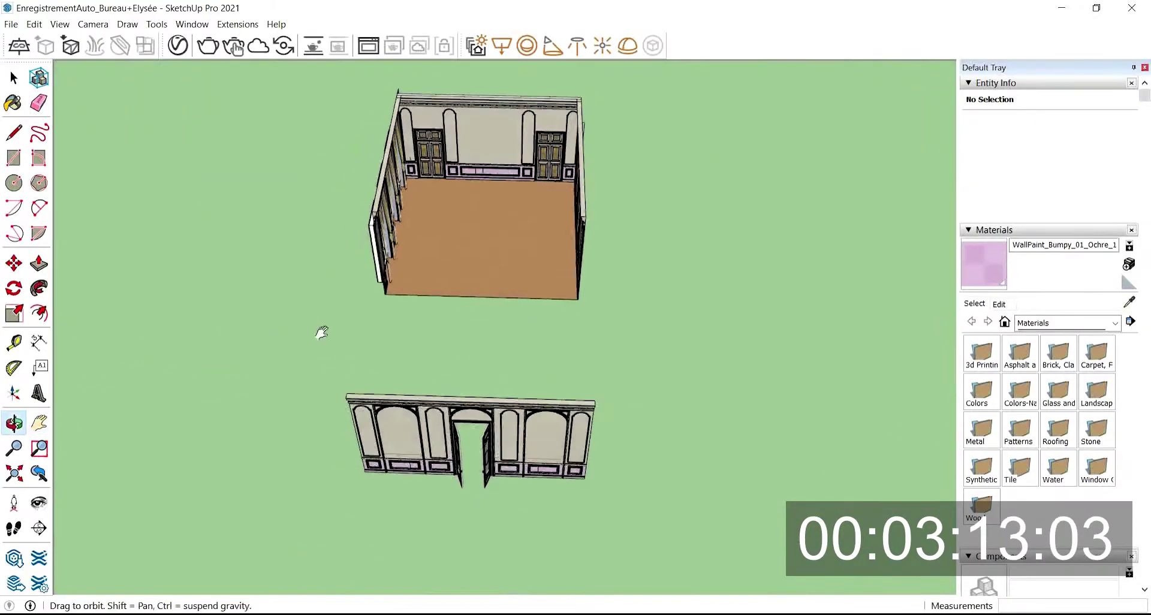
- Move the panelled wall group onto the room's open side, aligning it with the side walls
{"action": "left_click", "coordinate": [360, 426]}
{"action": "key", "text": "m"}
{"action": "scroll", "coordinate": [367, 426], "scroll_direction": "up", "scroll_amount": 4}
{"action": "left_click", "coordinate": [318, 334]}
{"action": "scroll", "coordinate": [399, 384], "scroll_direction": "down", "scroll_amount": 4}
{"action": "scroll", "coordinate": [414, 264], "scroll_direction": "up", "scroll_amount": 5}
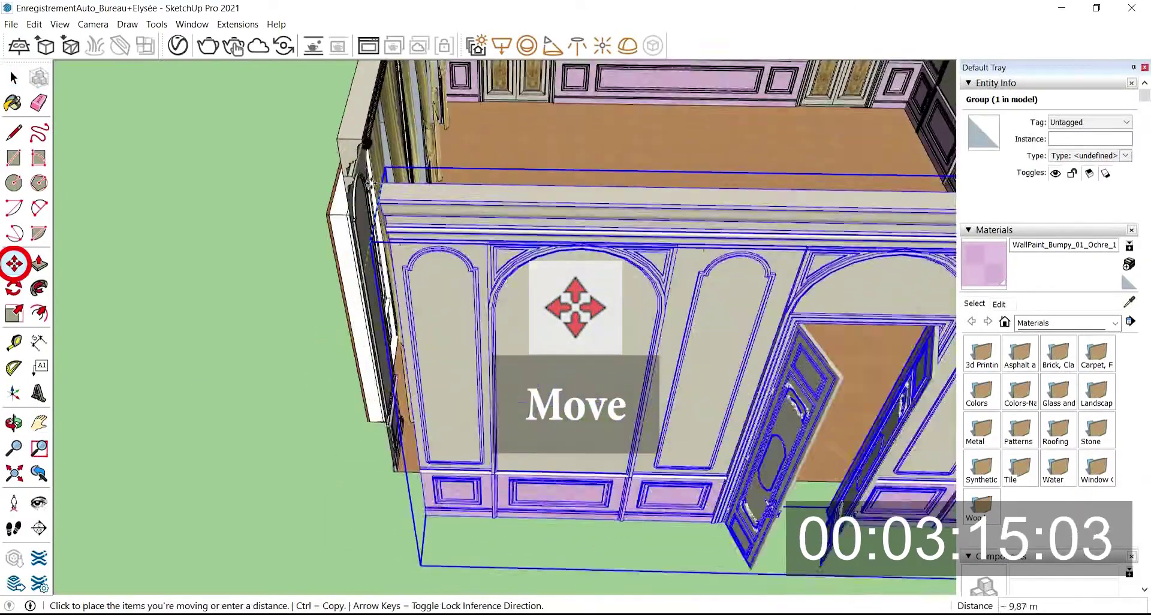
{"action": "middle_click_drag", "start_coordinate": [408, 222], "coordinate": [647, 254]}
{"action": "left_click", "coordinate": [443, 275]}
{"action": "middle_click_drag", "start_coordinate": [443, 275], "coordinate": [240, 258]}
{"action": "scroll", "coordinate": [177, 252], "scroll_direction": "up", "scroll_amount": 4}
{"action": "left_click", "coordinate": [177, 252]}
{"action": "left_click", "coordinate": [461, 253]}
{"action": "scroll", "coordinate": [300, 266], "scroll_direction": "down", "scroll_amount": 5}
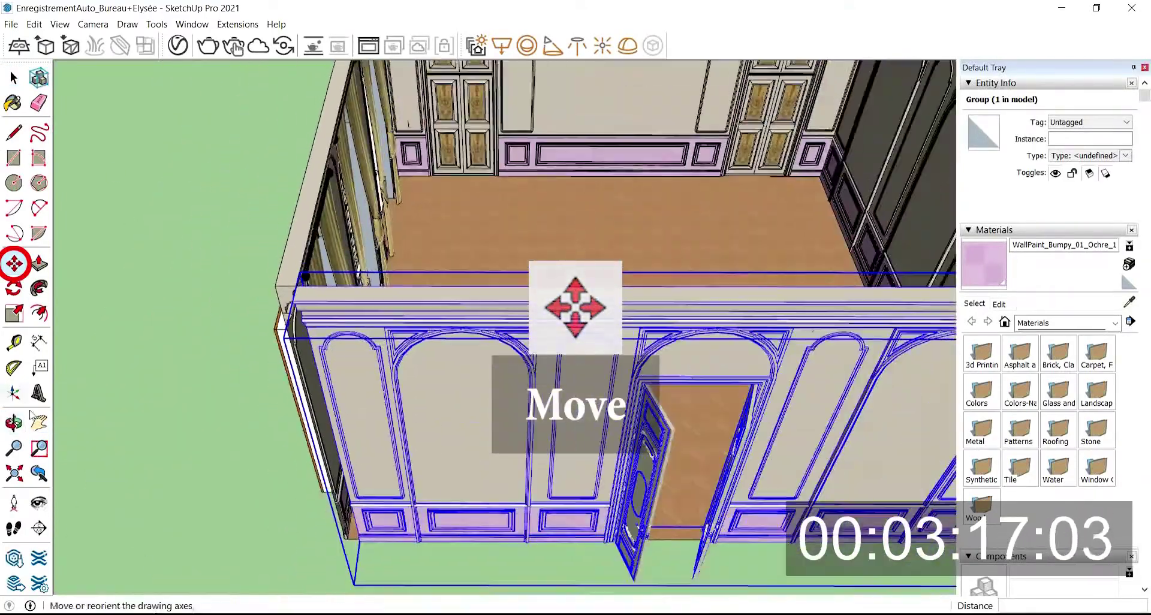
- Draw a vertical line at one room corner from the wall top to the baseboard to close the gap
{"action": "middle_click_drag", "start_coordinate": [887, 363], "coordinate": [315, 329], "text": "shift"}
{"action": "key", "text": "space"}
{"action": "left_click", "coordinate": [540, 360]}
{"action": "scroll", "coordinate": [387, 147], "scroll_direction": "up", "scroll_amount": 1}
{"action": "key", "text": "l"}
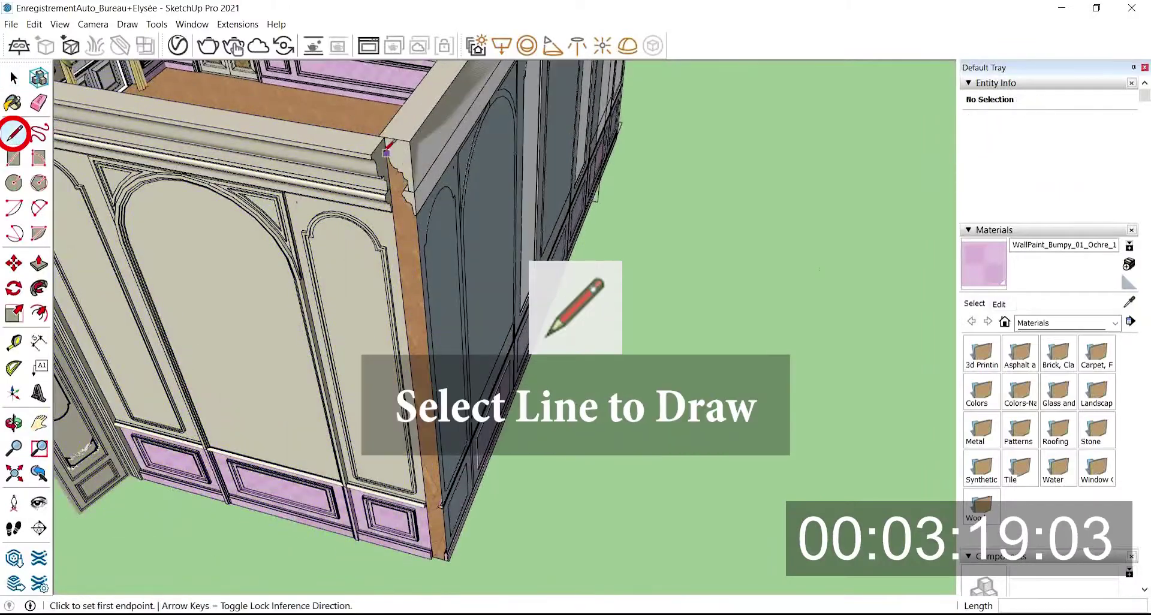
{"action": "scroll", "coordinate": [434, 559], "scroll_direction": "up", "scroll_amount": 5}
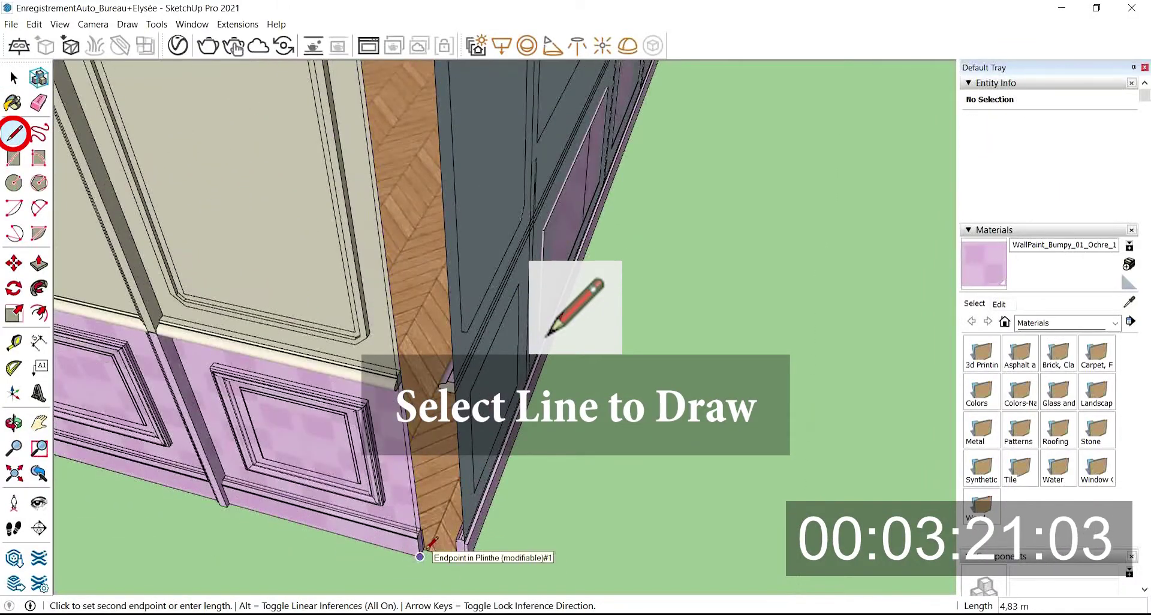
{"action": "left_click", "coordinate": [422, 551]}
- Sample Material41 from the wall and paint the new corner face with it
{"action": "scroll", "coordinate": [538, 492], "scroll_direction": "down", "scroll_amount": 7}
{"action": "left_click", "coordinate": [1130, 302]}
{"action": "left_click", "coordinate": [492, 311]}
{"action": "left_click", "coordinate": [515, 324]}
- Close the gap at the opposite corner with a vertical line and paint the new face with Material41
{"action": "middle_click_drag", "start_coordinate": [514, 323], "coordinate": [408, 299]}
{"action": "middle_click_drag", "start_coordinate": [408, 299], "coordinate": [557, 318], "text": "shift"}
{"action": "key", "text": "l"}
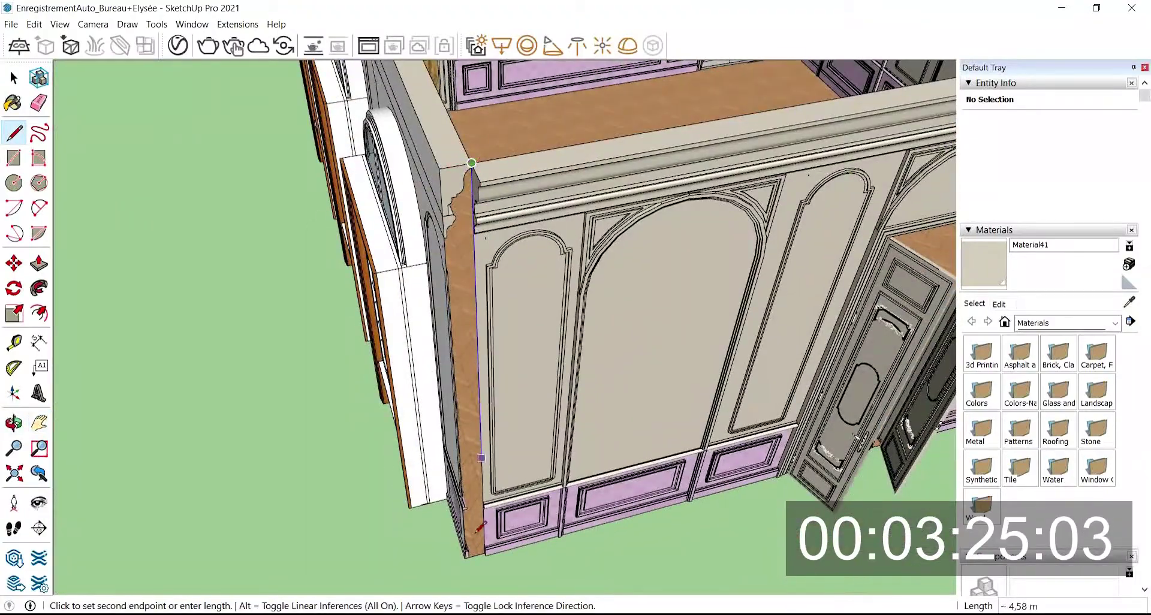
{"action": "scroll", "coordinate": [480, 529], "scroll_direction": "up", "scroll_amount": 4}
{"action": "left_click", "coordinate": [13, 103]}
{"action": "left_click", "coordinate": [474, 288]}
{"action": "mouse_move", "coordinate": [474, 288]}
{"action": "middle_mouse_down"}
{"action": "mouse_move", "coordinate": [407, 261]}
{"action": "mouse_move", "coordinate": [422, 259]}
{"action": "mouse_move", "coordinate": [420, 348]}
{"action": "middle_mouse_up"}
{"action": "scroll", "coordinate": [433, 285], "scroll_direction": "down", "scroll_amount": 8}
{"action": "key", "text": "l"}
{"action": "scroll", "coordinate": [425, 315], "scroll_direction": "up", "scroll_amount": 8}
{"action": "scroll", "coordinate": [386, 281], "scroll_direction": "up", "scroll_amount": 4}
{"action": "scroll", "coordinate": [419, 347], "scroll_direction": "down", "scroll_amount": 8}
- Hide the panelled wall group containing the double door
{"action": "key", "text": "space"}
{"action": "left_click", "coordinate": [517, 405]}
{"action": "key", "text": "m"}
{"action": "middle_click_drag", "start_coordinate": [220, 323], "coordinate": [45, 423]}
{"action": "key", "text": "space"}
{"action": "right_click", "coordinate": [474, 282]}
{"action": "left_click", "coordinate": [495, 312]}
- Copy the parquet floor and paste the copy edge to edge at the room's open side
{"action": "middle_click_drag", "start_coordinate": [120, 414], "coordinate": [540, 372]}
{"action": "middle_click_drag", "start_coordinate": [540, 372], "coordinate": [545, 406], "text": "shift"}
{"action": "scroll", "coordinate": [546, 406], "scroll_direction": "down", "scroll_amount": 3}
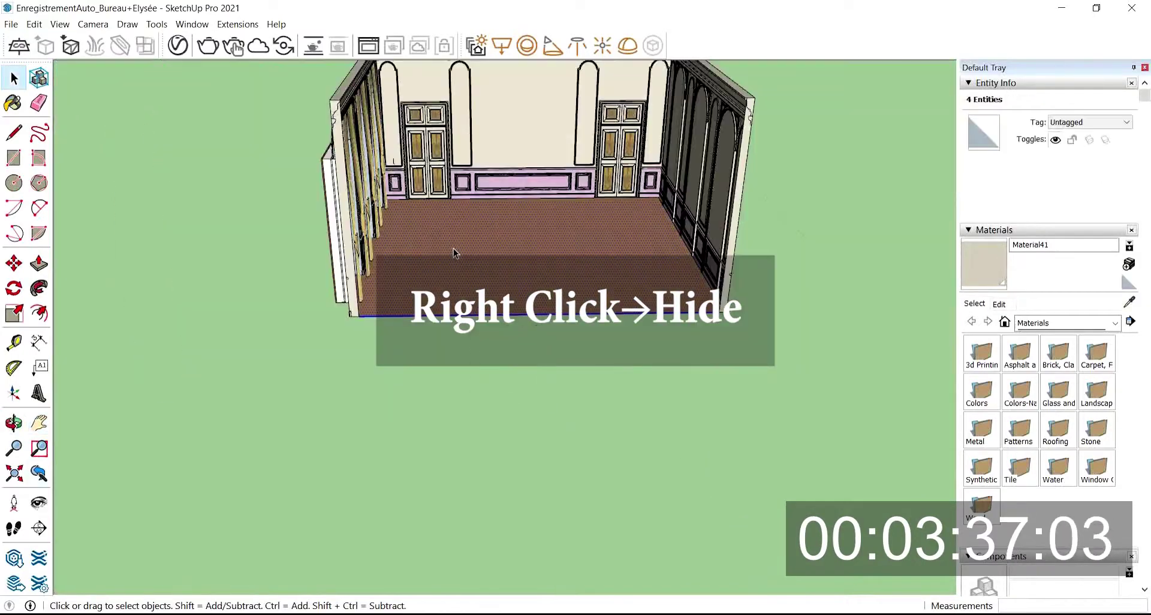
{"action": "double_click", "coordinate": [495, 283]}
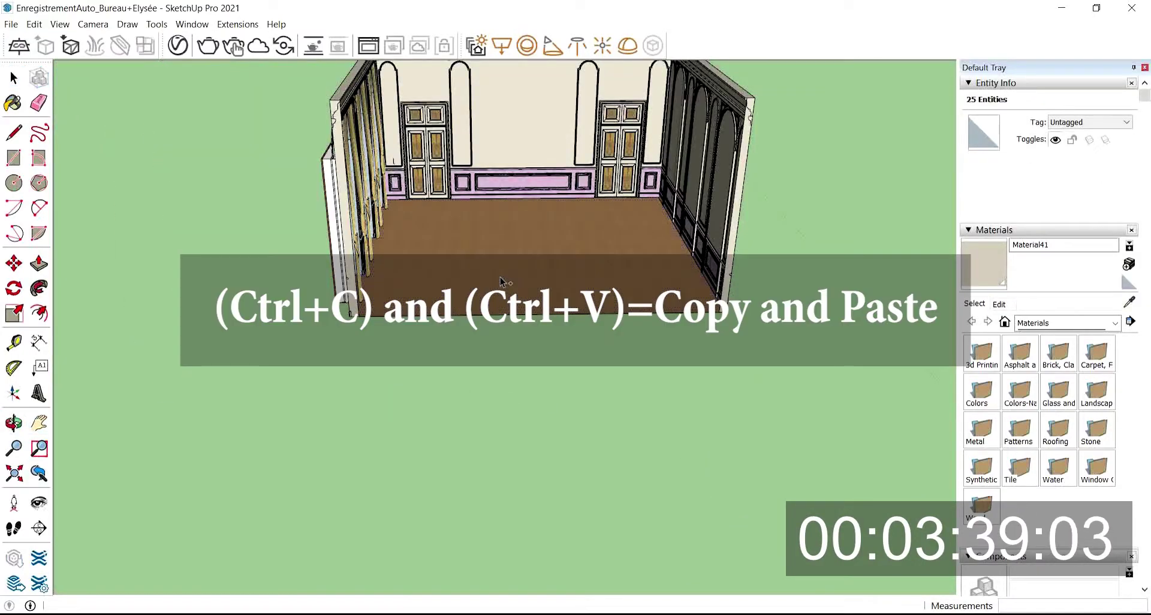
{"action": "key", "text": "ctrl+c"}
{"action": "key", "text": "ctrl+v"}
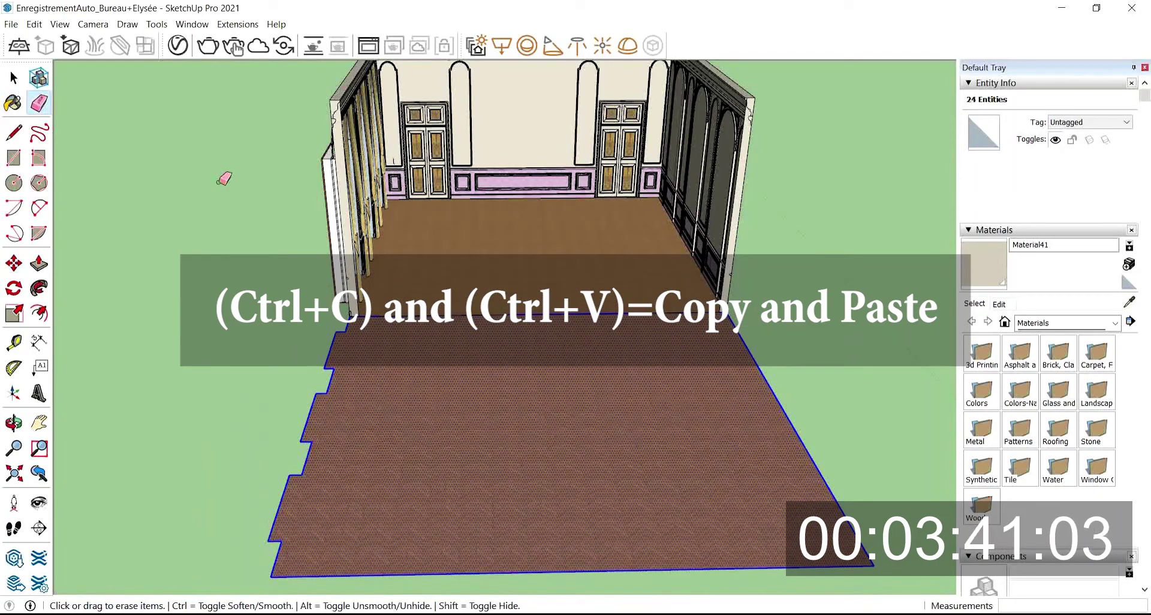
- Erase the edge between the two floors and straighten the extension's jagged side with a line
{"action": "left_click", "coordinate": [576, 314]}
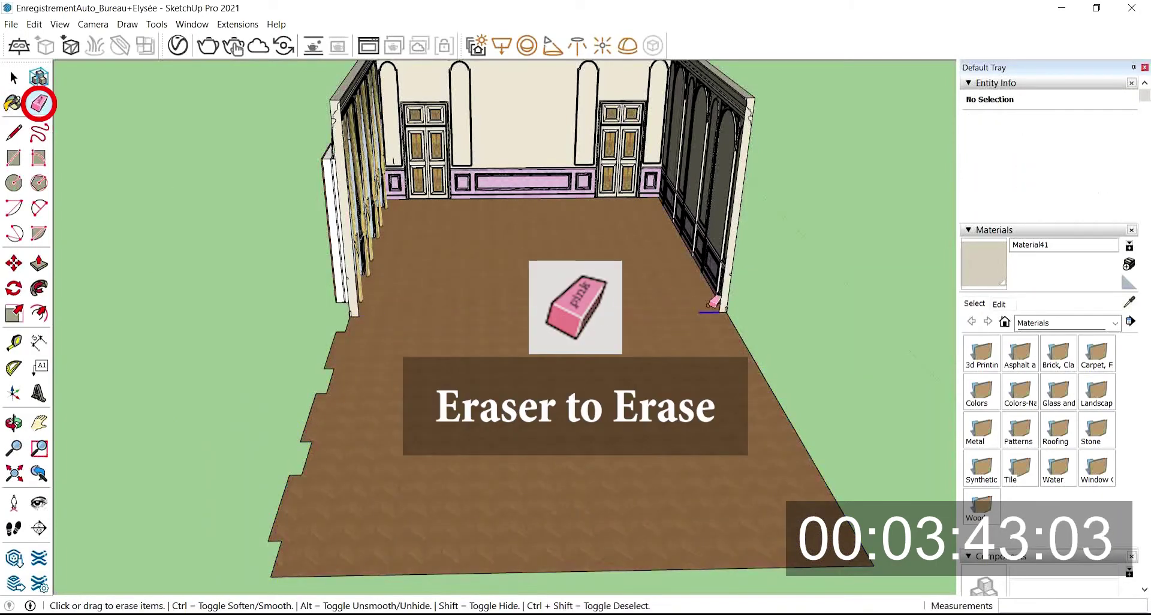
{"action": "left_click", "coordinate": [271, 577]}
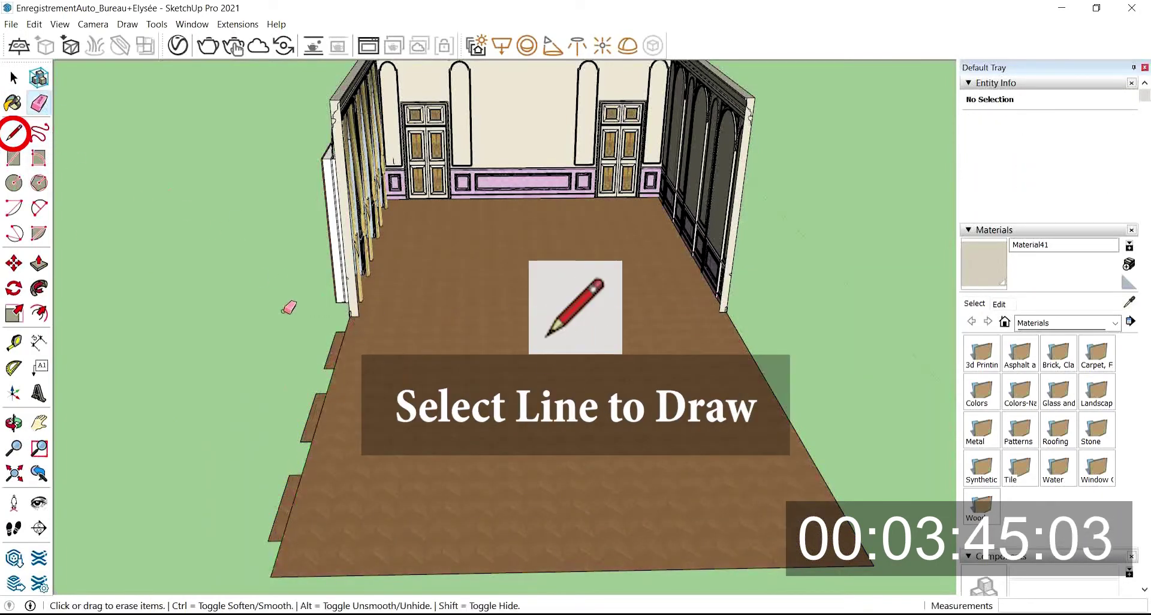
- Draw lines from the extension's floor corners up to the room's wall height to form its three outer walls
{"action": "left_click", "coordinate": [17, 132]}
{"action": "middle_click_drag", "start_coordinate": [455, 384], "coordinate": [324, 360]}
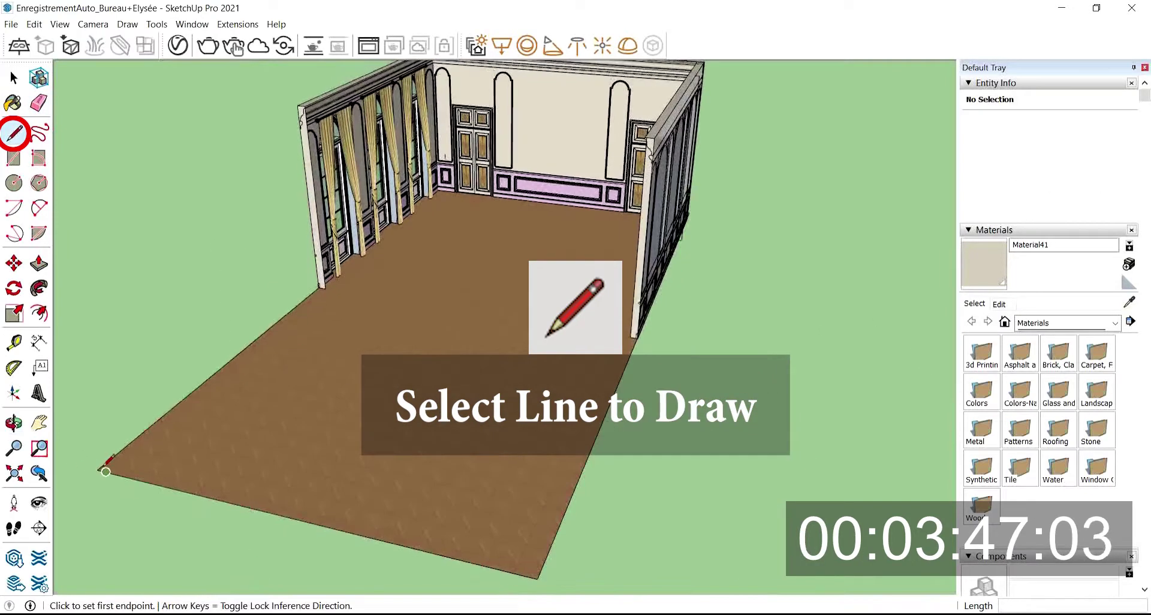
{"action": "left_click", "coordinate": [106, 469]}
{"action": "scroll", "coordinate": [515, 348], "scroll_direction": "down", "scroll_amount": 3}
{"action": "left_click", "coordinate": [220, 281]}
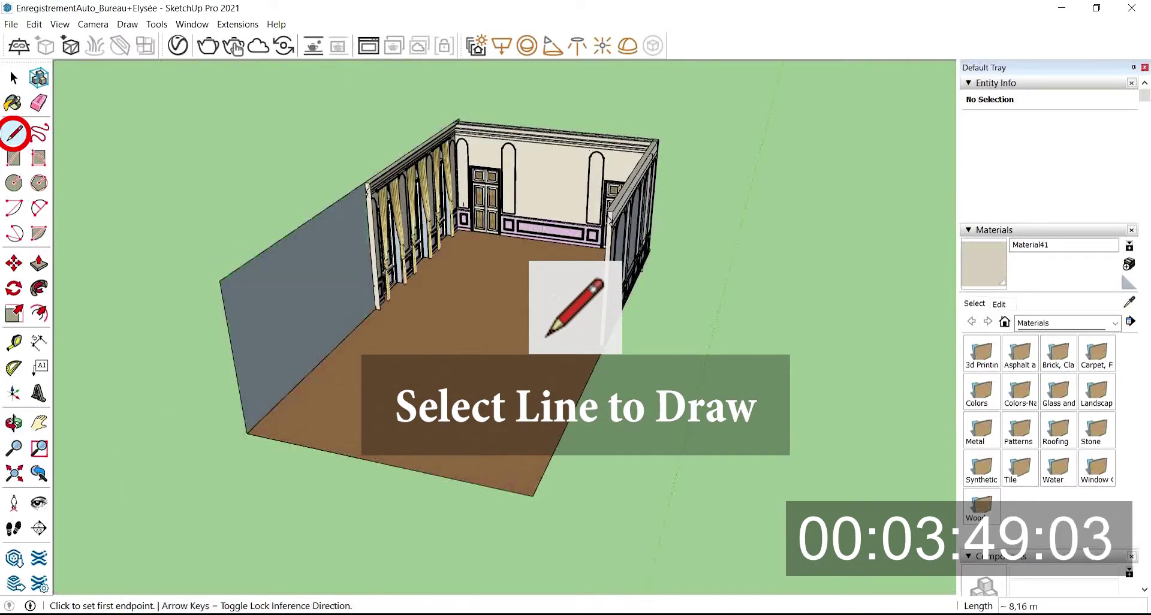
{"action": "left_click", "coordinate": [531, 493]}
{"action": "left_click", "coordinate": [536, 331]}
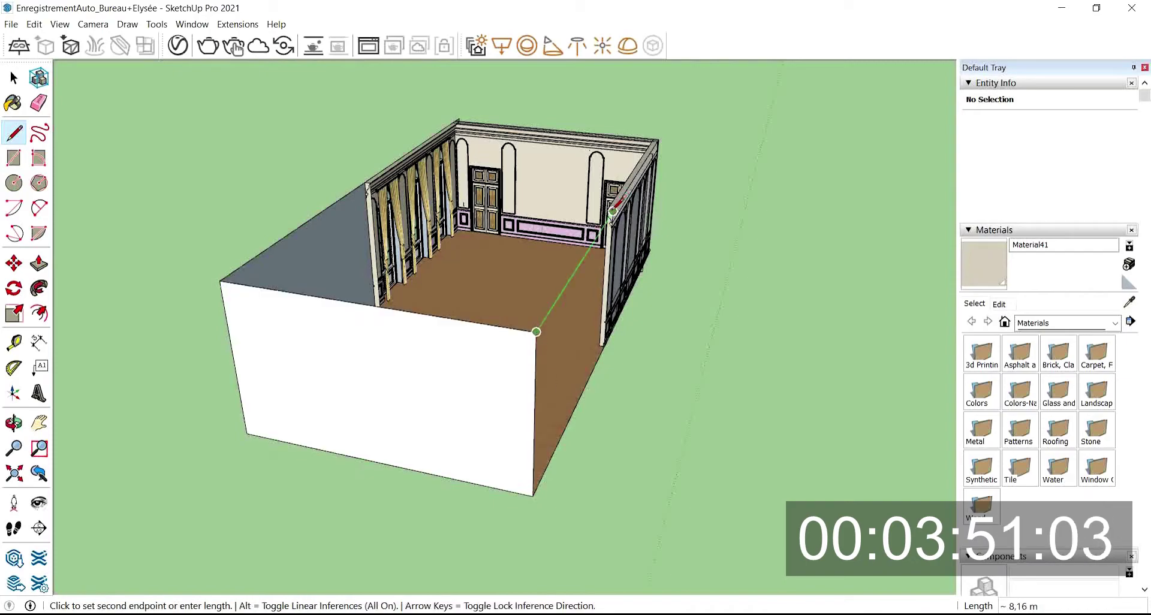
{"action": "left_click", "coordinate": [610, 211]}
{"action": "middle_click_drag", "start_coordinate": [605, 222], "coordinate": [596, 267]}
- Paint the extension's three outer walls with Material41
{"action": "left_click", "coordinate": [13, 103]}
{"action": "mouse_move", "coordinate": [330, 293]}
{"action": "middle_mouse_down"}
{"action": "mouse_move", "coordinate": [527, 392]}
{"action": "mouse_move", "coordinate": [636, 360]}
{"action": "middle_mouse_up"}
{"action": "left_click", "coordinate": [672, 288]}
{"action": "middle_click_drag", "start_coordinate": [630, 360], "coordinate": [863, 324]}
{"action": "left_click", "coordinate": [784, 216]}
{"action": "middle_click_drag", "start_coordinate": [784, 216], "coordinate": [174, 347]}
{"action": "left_click", "coordinate": [335, 420]}
{"action": "middle_click_drag", "start_coordinate": [576, 384], "coordinate": [616, 386]}
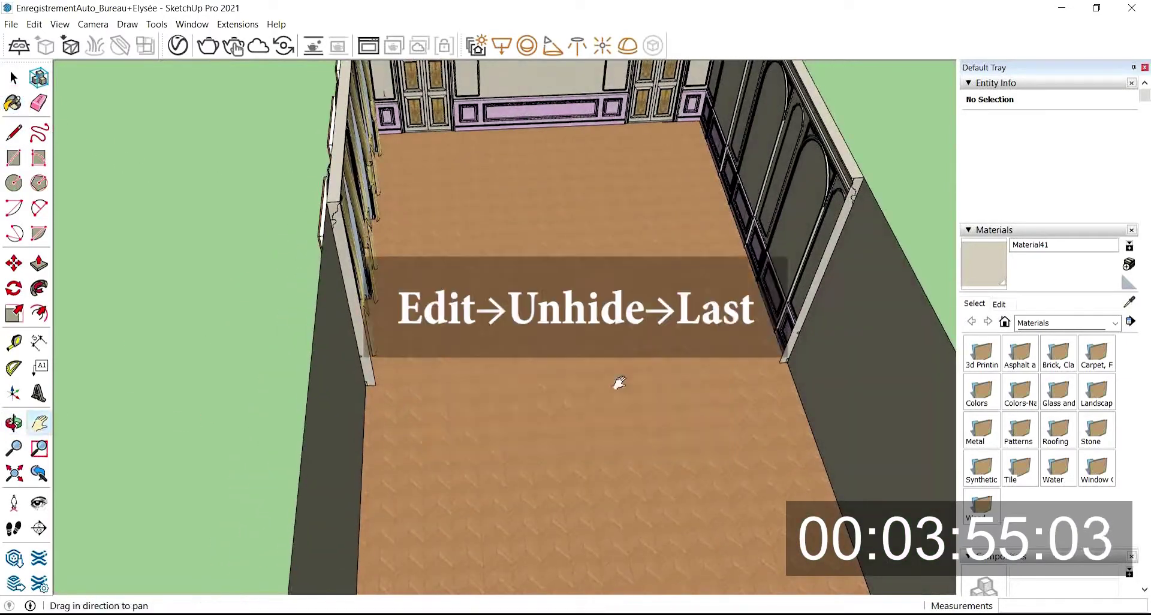
- Unhide the last hidden object to restore the panelled wall with the double door
{"action": "left_click", "coordinate": [34, 24]}
{"action": "left_click", "coordinate": [292, 254]}
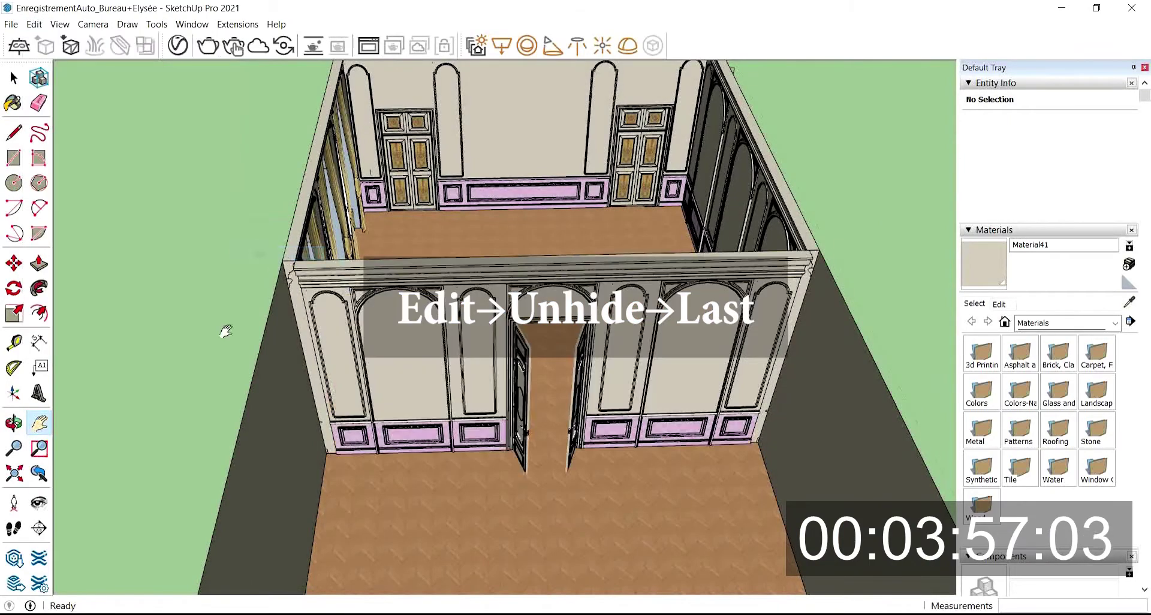
{"action": "middle_click_drag", "start_coordinate": [309, 336], "coordinate": [394, 368]}
{"action": "scroll", "coordinate": [480, 402], "scroll_direction": "up", "scroll_amount": 6}
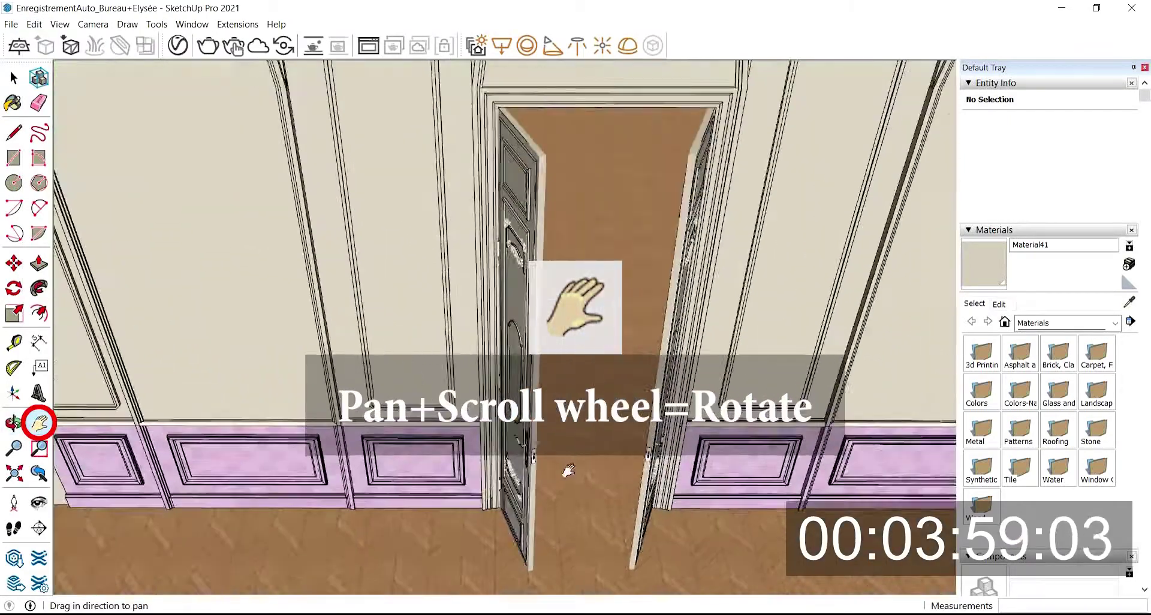
- Frame the wall with the open double door in a straight frontal view and save it as a new scene
{"action": "middle_click_drag", "start_coordinate": [568, 470], "coordinate": [567, 291]}
{"action": "scroll", "coordinate": [566, 285], "scroll_direction": "down", "scroll_amount": 4}
{"action": "left_click_drag", "start_coordinate": [567, 284], "coordinate": [548, 417]}
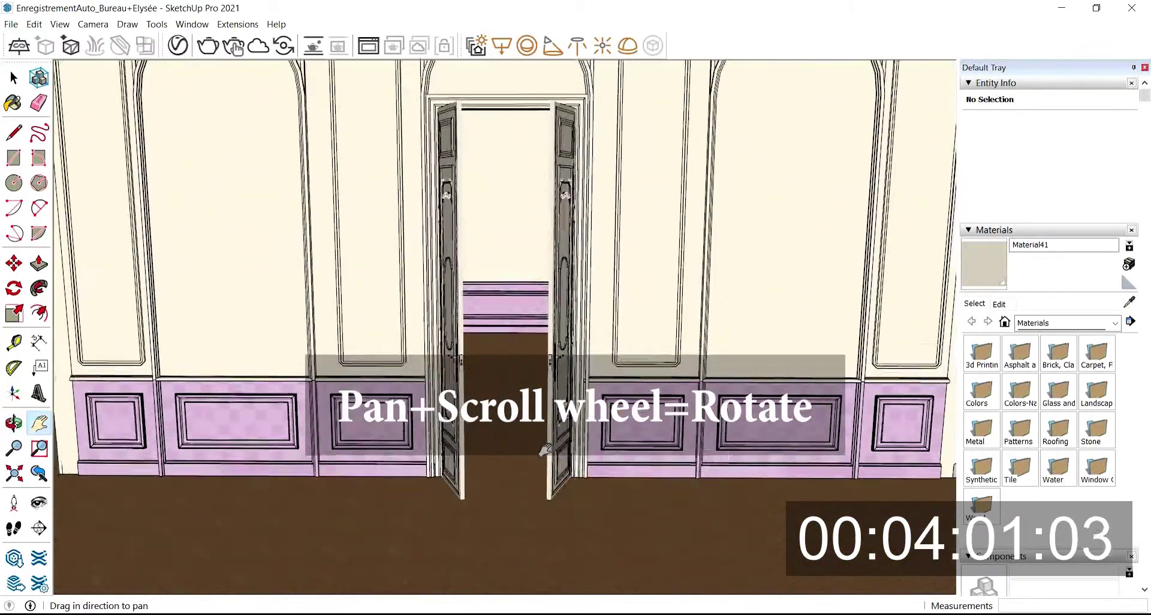
{"action": "middle_click_drag", "start_coordinate": [548, 420], "coordinate": [547, 324]}
{"action": "scroll", "coordinate": [1147, 526], "scroll_direction": "down", "scroll_amount": 3}
{"action": "scroll", "coordinate": [1148, 526], "scroll_direction": "down", "scroll_amount": 10}
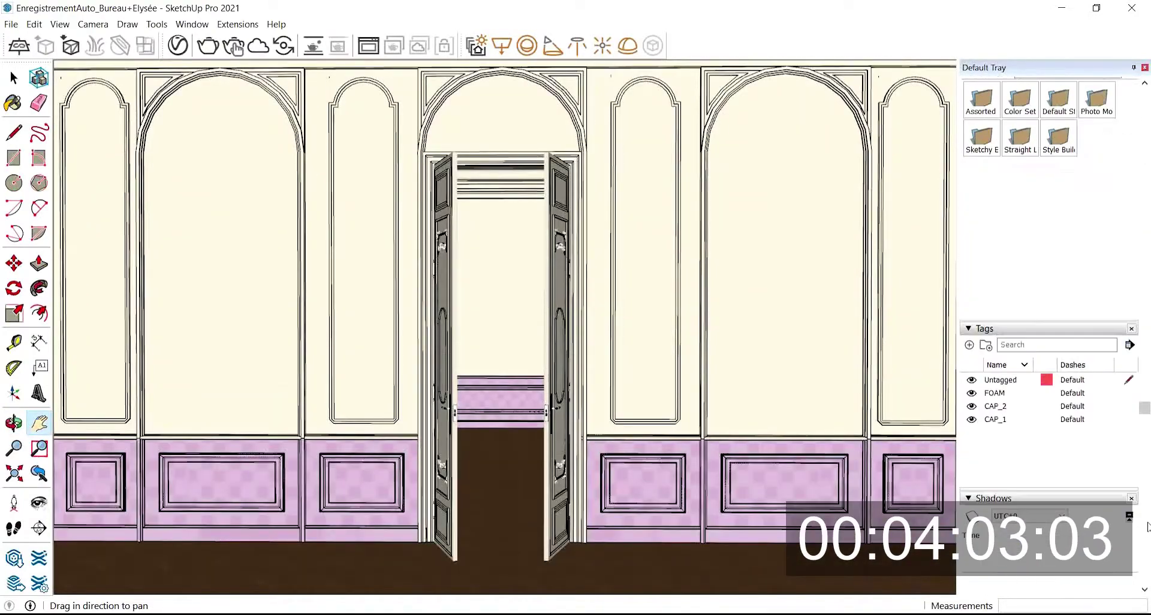
{"action": "left_click", "coordinate": [985, 302]}
{"action": "left_click", "coordinate": [632, 378]}
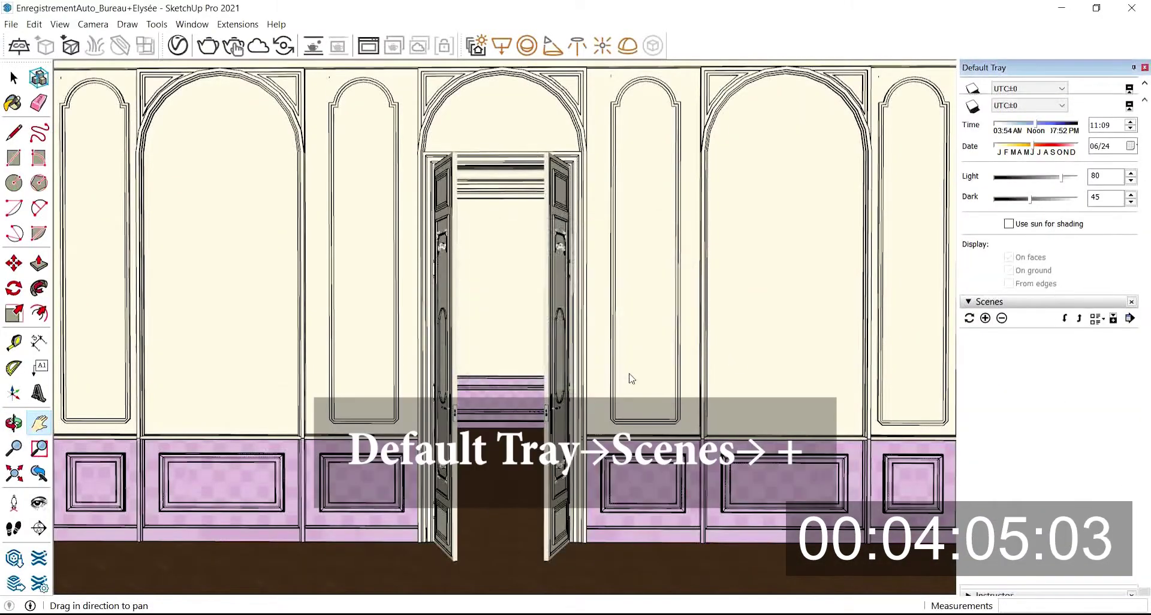
- Scale the double-door wall along the green axis by about 1.02 towards the side wall and return to Scene 1
{"action": "middle_click_drag", "start_coordinate": [745, 274], "coordinate": [718, 513]}
{"action": "left_click_drag", "start_coordinate": [686, 403], "coordinate": [610, 279]}
{"action": "left_click", "coordinate": [13, 78]}
{"action": "left_click", "coordinate": [423, 385]}
{"action": "middle_click_drag", "start_coordinate": [258, 382], "coordinate": [420, 384]}
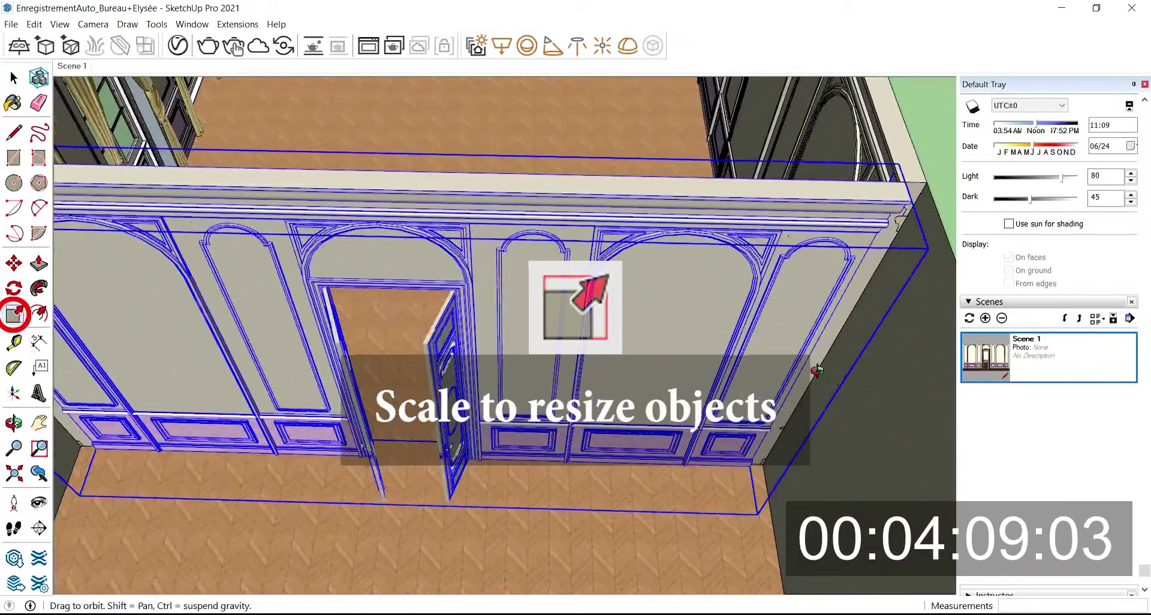
{"action": "middle_click_drag", "start_coordinate": [817, 390], "coordinate": [198, 378], "text": "shift"}
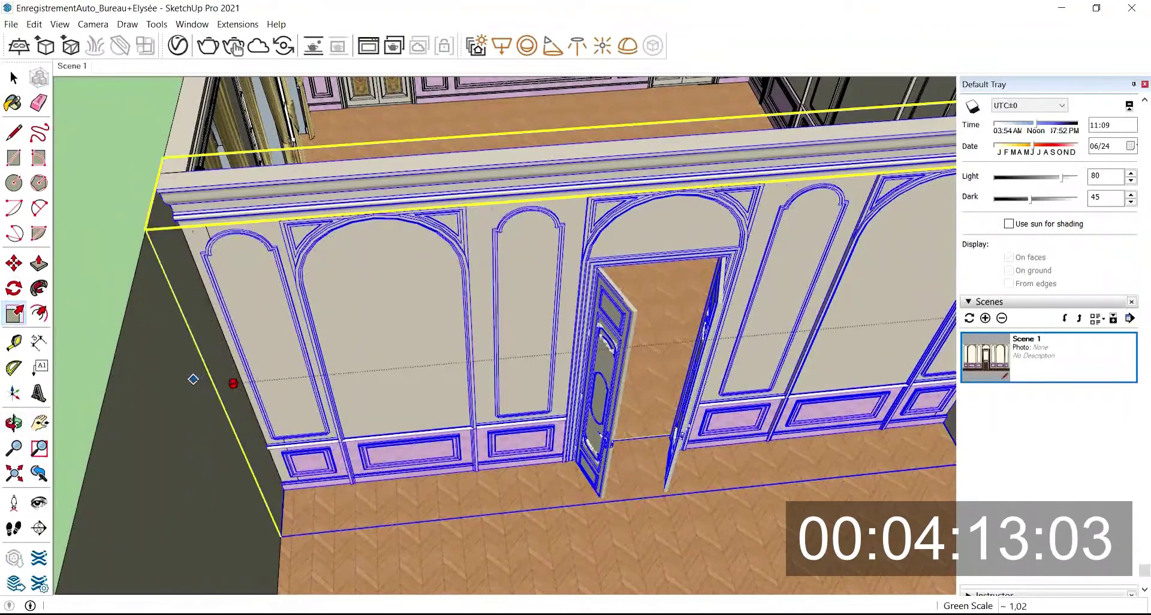
{"action": "left_click", "coordinate": [68, 65]}
{"action": "key", "text": "space"}
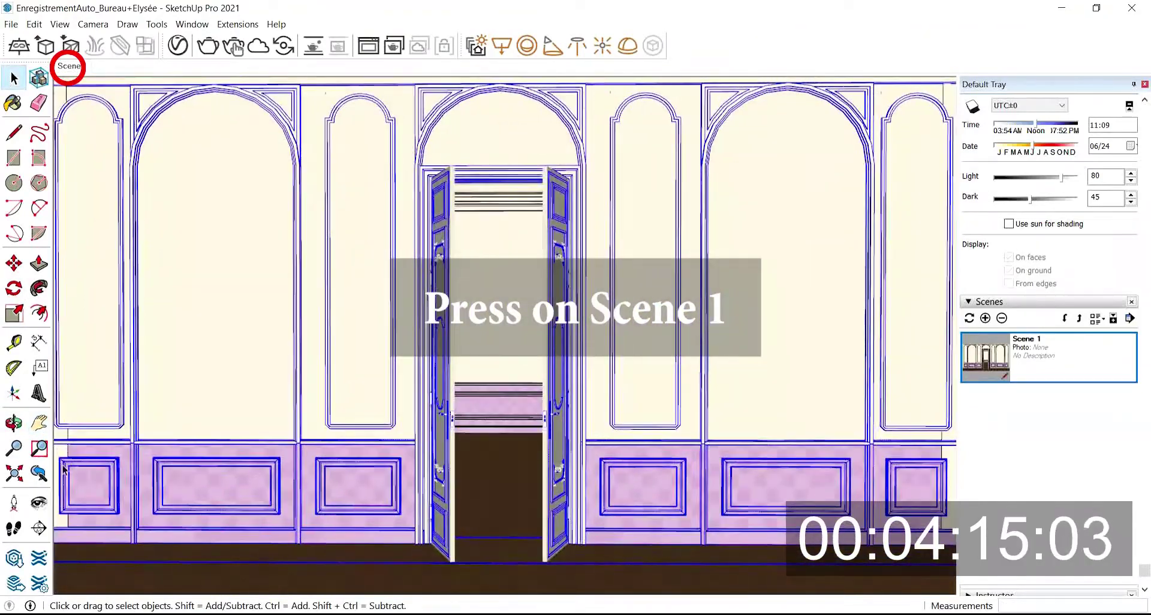
- Paste the copied arched moulding onto the far wall between its two doors
{"action": "key", "text": "h"}
{"action": "left_click_drag", "start_coordinate": [403, 243], "coordinate": [416, 270]}
{"action": "key", "text": "ctrl+v"}
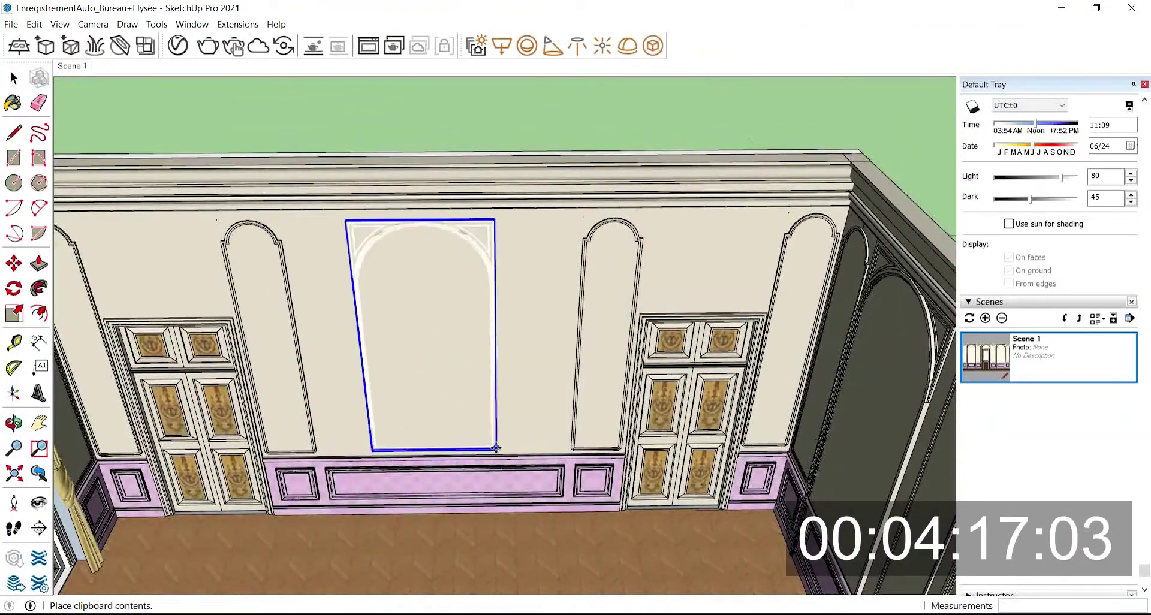
- Bring the Scene 1 view closer to the double door and update the scene
{"action": "left_click", "coordinate": [69, 66]}
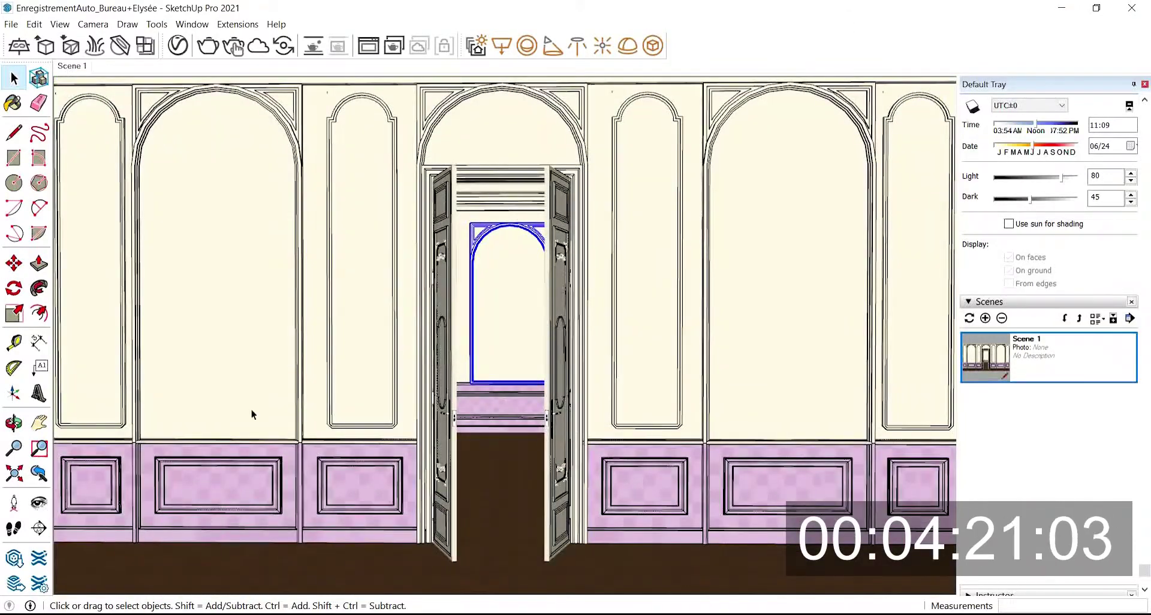
{"action": "scroll", "coordinate": [464, 481], "scroll_direction": "up", "scroll_amount": 2}
{"action": "right_click", "coordinate": [81, 69]}
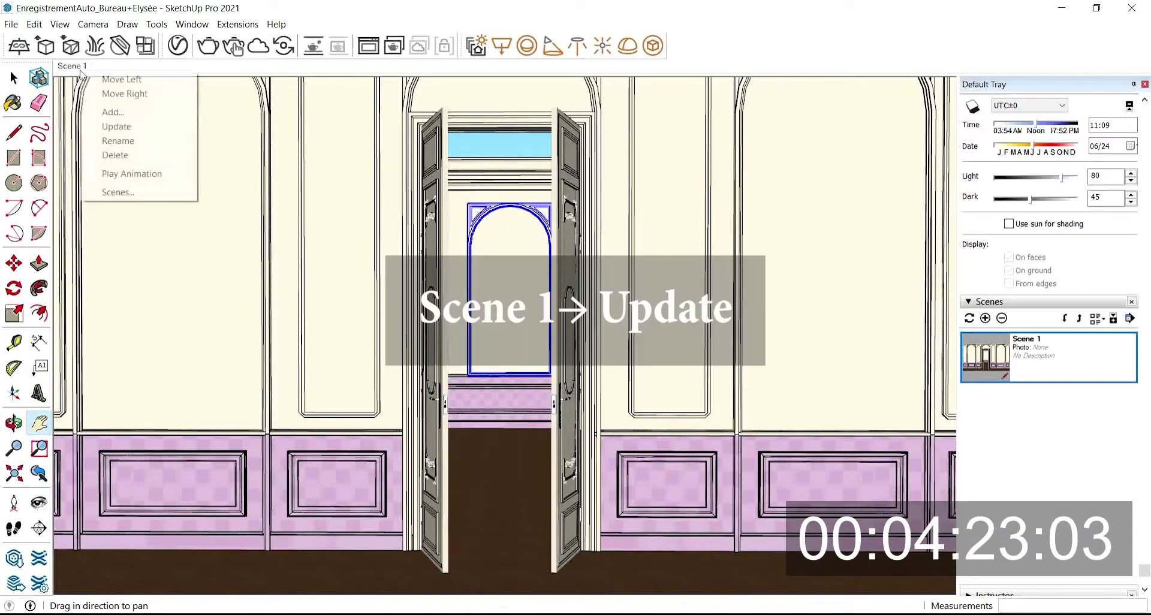
- Move the arched moulding against the far wall and turn its gold side towards the room
{"action": "mouse_move", "coordinate": [496, 228]}
{"action": "middle_mouse_down"}
{"action": "mouse_move", "coordinate": [501, 373]}
{"action": "mouse_move", "coordinate": [483, 420]}
{"action": "middle_mouse_up"}
{"action": "mouse_move", "coordinate": [482, 420]}
{"action": "middle_mouse_down", "text": "shift"}
{"action": "mouse_move", "coordinate": [470, 417]}
{"action": "mouse_move", "coordinate": [462, 368]}
{"action": "middle_mouse_up", "text": "shift"}
{"action": "scroll", "coordinate": [480, 493], "scroll_direction": "up", "scroll_amount": 3}
{"action": "mouse_move", "coordinate": [481, 493]}
{"action": "middle_mouse_down", "text": "shift"}
{"action": "mouse_move", "coordinate": [484, 510]}
{"action": "mouse_move", "coordinate": [635, 442]}
{"action": "mouse_move", "coordinate": [547, 372]}
{"action": "middle_mouse_up", "text": "shift"}
{"action": "scroll", "coordinate": [480, 501], "scroll_direction": "up", "scroll_amount": 5}
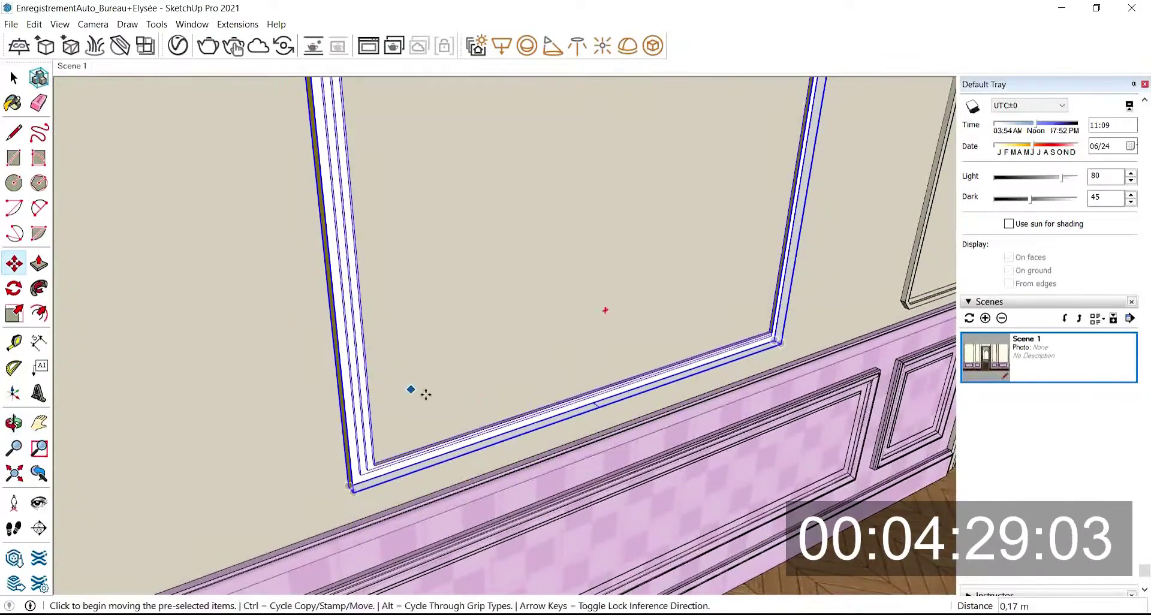
{"action": "right_click", "coordinate": [353, 468]}
{"action": "left_click", "coordinate": [544, 540]}
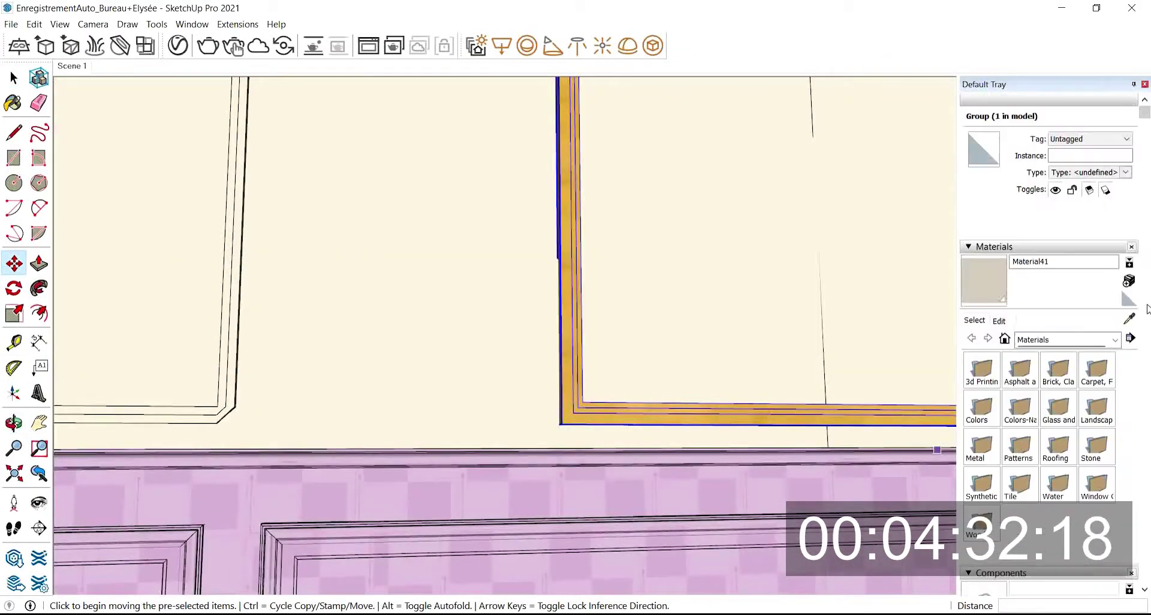
- Select the surfaces using the arched moulding's gold Material38 and apply Material41 to them
{"action": "left_click", "coordinate": [1129, 318]}
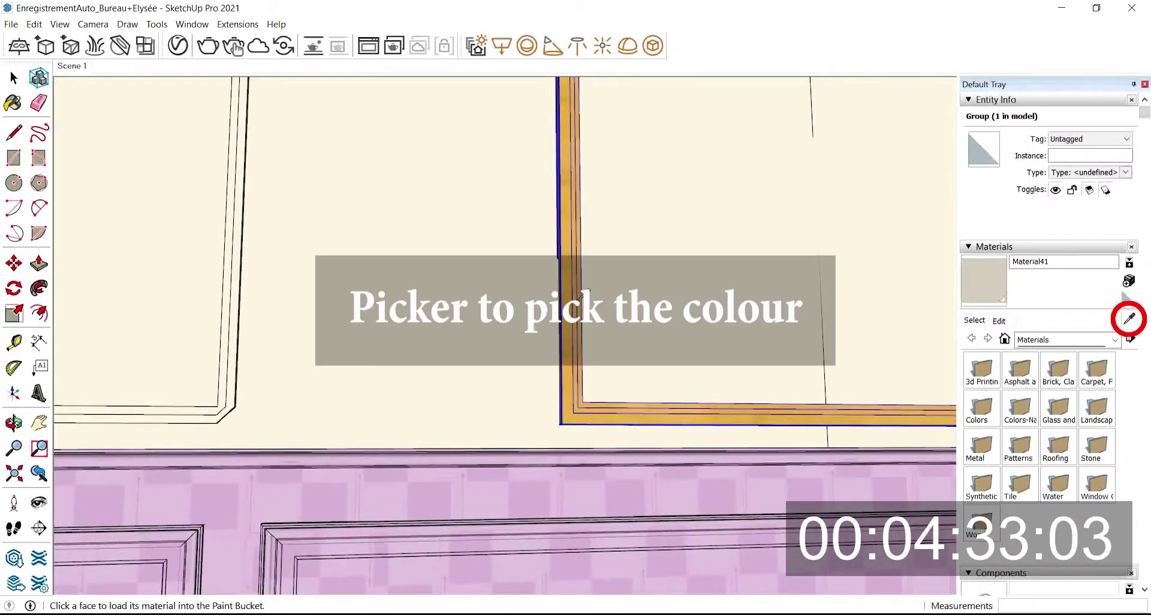
{"action": "left_click", "coordinate": [177, 45]}
{"action": "right_click", "coordinate": [381, 315]}
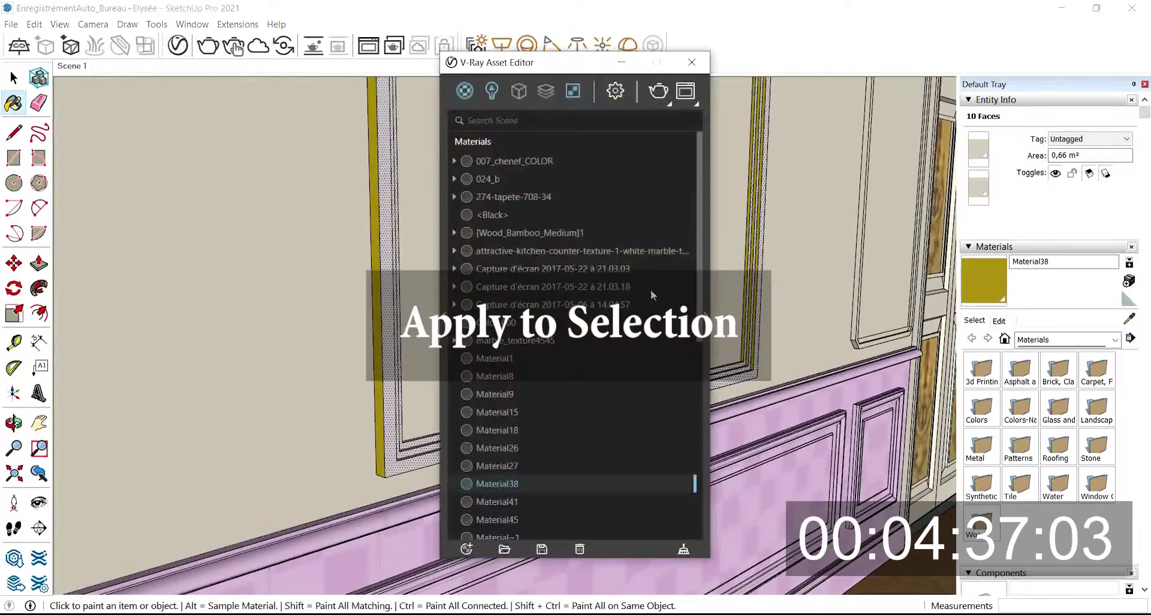
{"action": "right_click", "coordinate": [525, 484]}
{"action": "left_click", "coordinate": [564, 317]}
{"action": "right_click", "coordinate": [511, 501]}
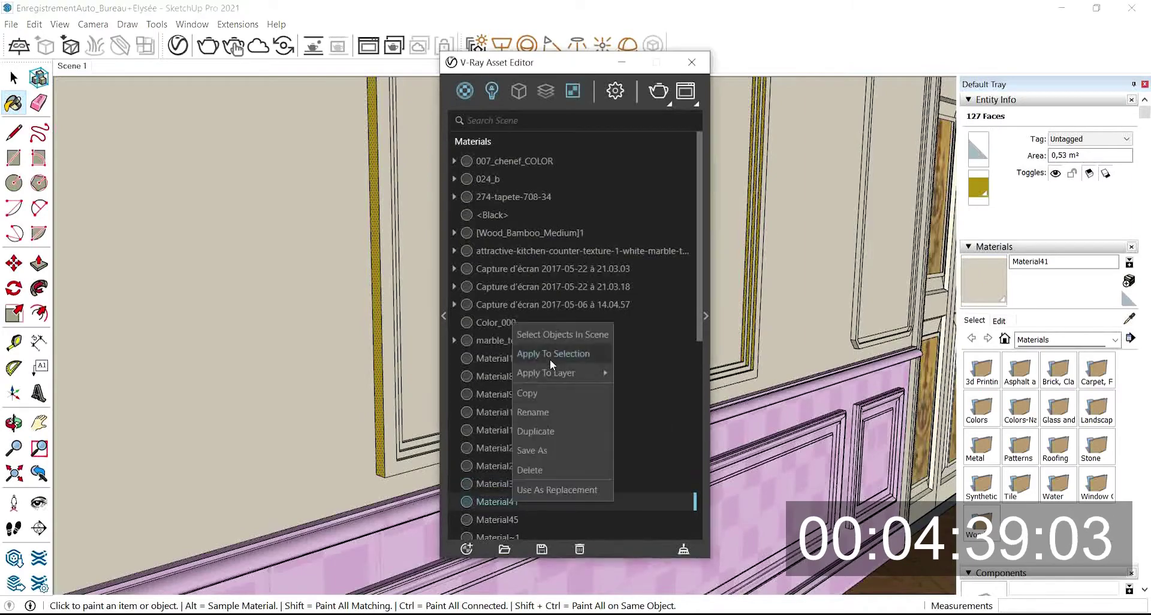
{"action": "left_click", "coordinate": [550, 355]}
- Select the ornamental gold panels of the far wall's doors by their material and apply Material41 to them
{"action": "right_click", "coordinate": [572, 305]}
{"action": "left_click", "coordinate": [617, 312]}
{"action": "left_click", "coordinate": [1129, 321]}
{"action": "left_click", "coordinate": [887, 270]}
{"action": "right_click", "coordinate": [533, 502]}
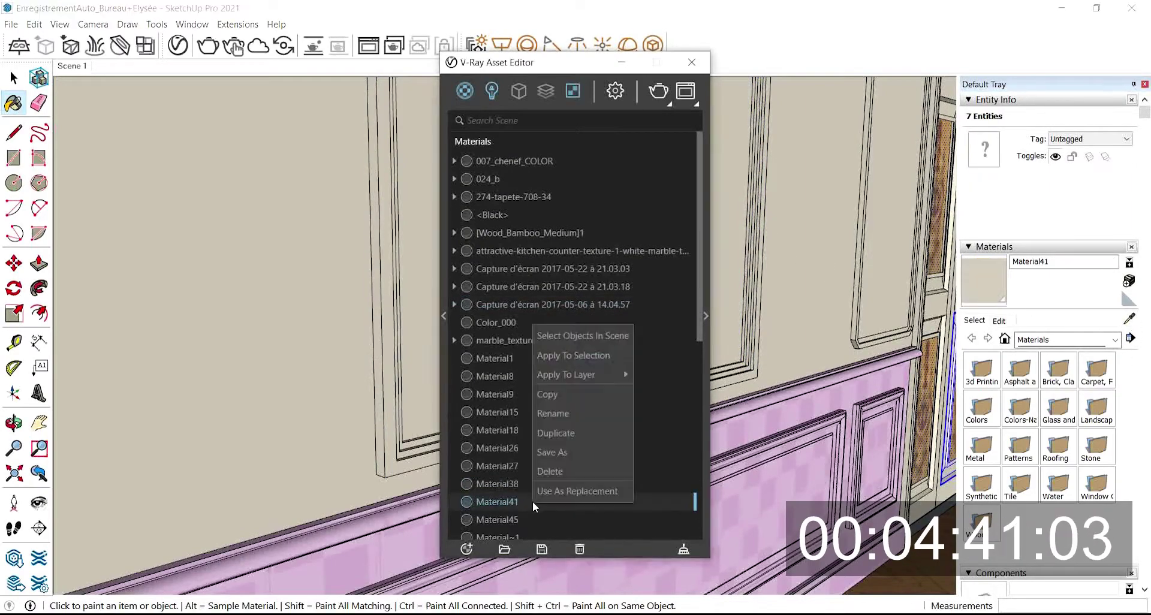
{"action": "left_click", "coordinate": [571, 355]}
{"action": "left_click", "coordinate": [692, 62]}
- Switch the camera to Two-Point Perspective facing the double door and update Scene 1
{"action": "middle_click_drag", "start_coordinate": [636, 300], "coordinate": [514, 326]}
{"action": "scroll", "coordinate": [514, 326], "scroll_direction": "down", "scroll_amount": 3}
{"action": "middle_click_drag", "start_coordinate": [432, 342], "coordinate": [499, 363]}
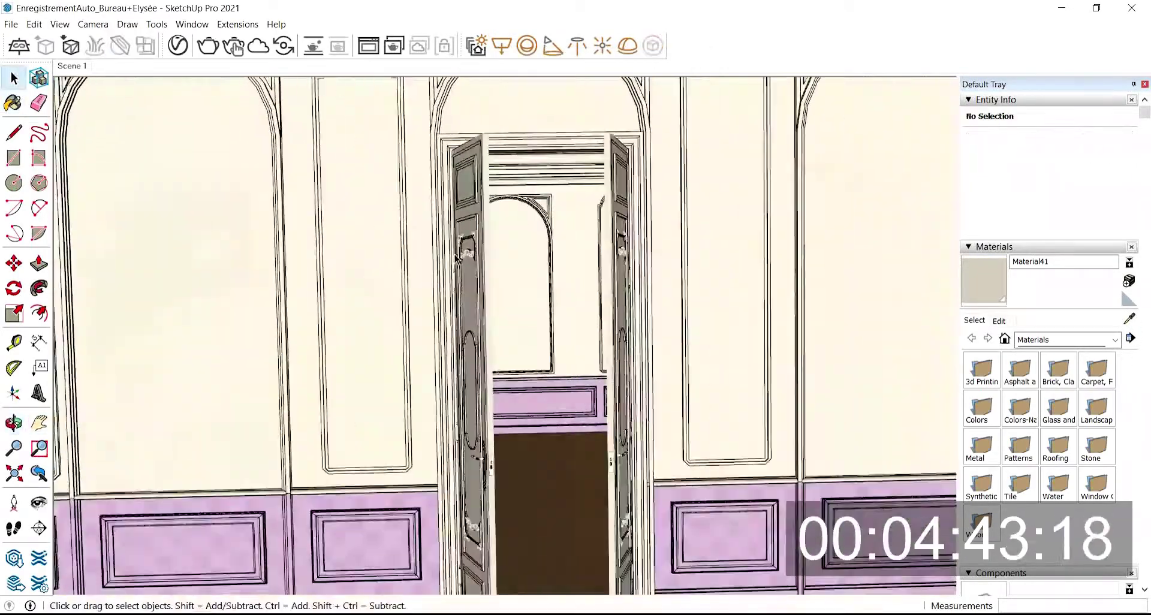
{"action": "key", "text": "h"}
{"action": "left_click", "coordinate": [93, 24]}
{"action": "left_click", "coordinate": [142, 116]}
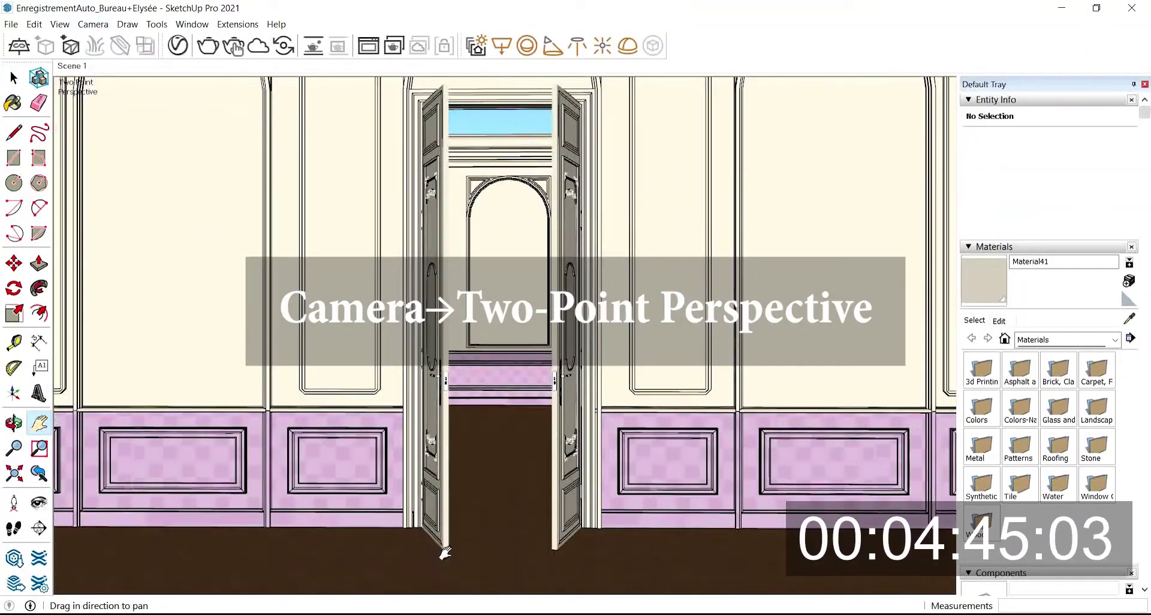
{"action": "right_click", "coordinate": [87, 71]}
- Select the cornices around the room together and move them vertically upwards, checking the height from Scene 1
{"action": "middle_click_drag", "start_coordinate": [460, 221], "coordinate": [414, 396]}
{"action": "scroll", "coordinate": [445, 371], "scroll_direction": "down", "scroll_amount": 5}
{"action": "left_click", "coordinate": [13, 78]}
{"action": "left_click", "coordinate": [300, 300]}
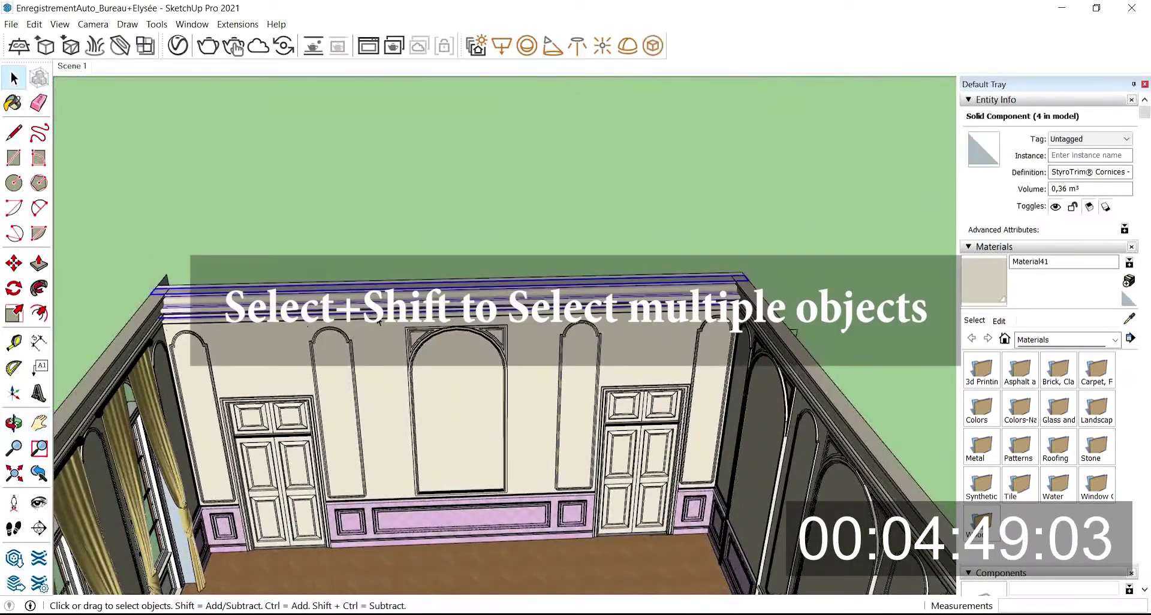
{"action": "left_click", "coordinate": [157, 340], "text": "shift"}
{"action": "scroll", "coordinate": [158, 340], "scroll_direction": "down", "scroll_amount": 2}
{"action": "middle_click_drag", "start_coordinate": [157, 340], "coordinate": [147, 309], "text": "shift"}
{"action": "key", "text": "m"}
{"action": "left_click", "coordinate": [517, 364]}
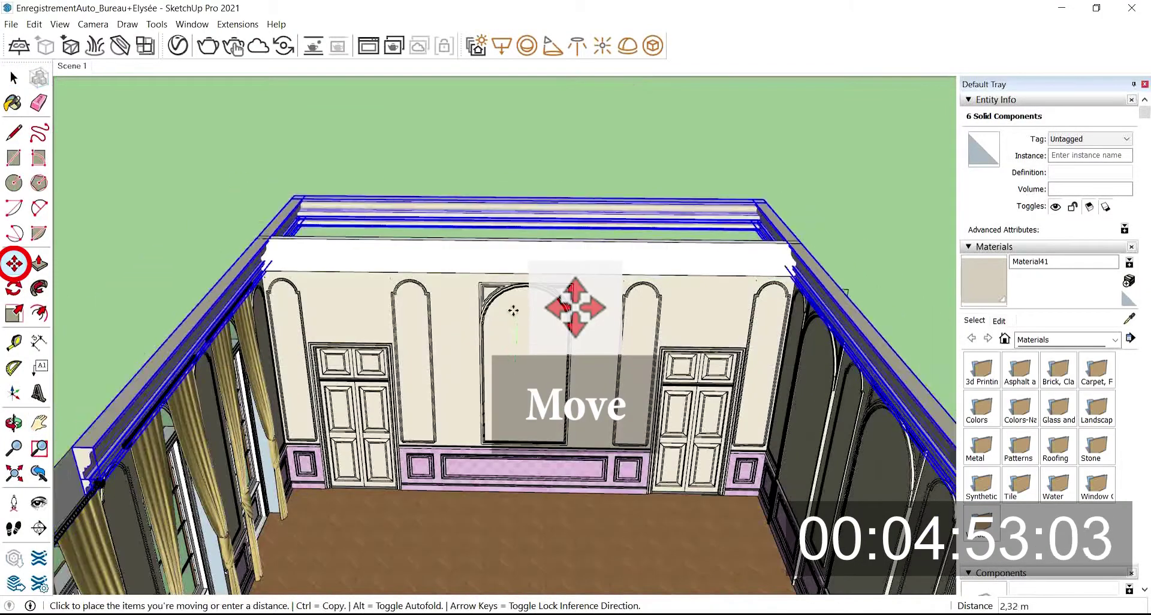
{"action": "left_click", "coordinate": [511, 310]}
{"action": "left_click", "coordinate": [14, 78]}
{"action": "left_click", "coordinate": [72, 66]}
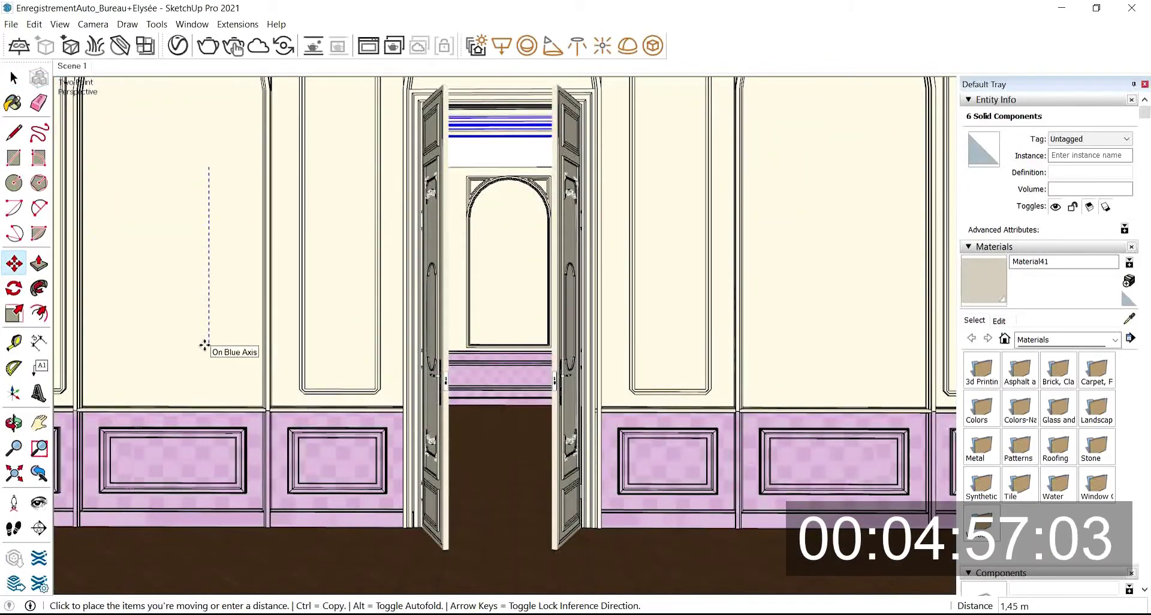
- Erase the leftover edges on the walls beneath the raised cornices
{"action": "middle_click_drag", "start_coordinate": [272, 312], "coordinate": [277, 384]}
{"action": "middle_click_drag", "start_coordinate": [277, 384], "coordinate": [38, 103], "text": "shift"}
{"action": "mouse_move", "coordinate": [372, 335]}
{"action": "middle_mouse_down"}
{"action": "mouse_move", "coordinate": [671, 416]}
{"action": "mouse_move", "coordinate": [818, 283]}
{"action": "middle_mouse_up"}
{"action": "scroll", "coordinate": [825, 278], "scroll_direction": "up", "scroll_amount": 4}
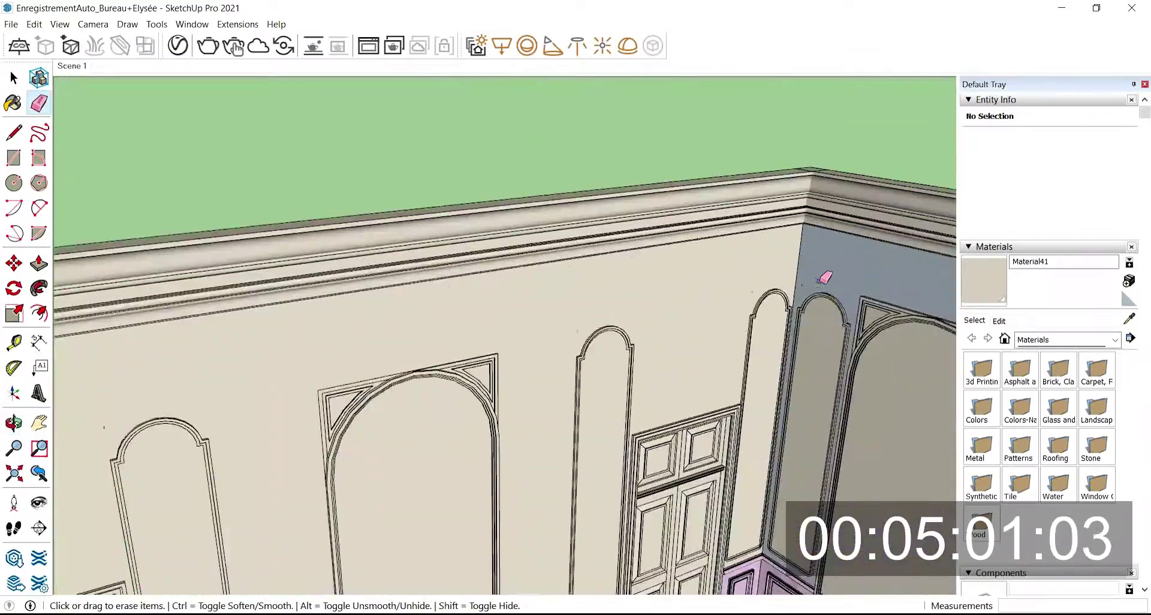
{"action": "scroll", "coordinate": [828, 281], "scroll_direction": "down", "scroll_amount": 8}
{"action": "middle_click_drag", "start_coordinate": [900, 311], "coordinate": [779, 336]}
{"action": "middle_click_drag", "start_coordinate": [780, 336], "coordinate": [693, 393], "text": "shift"}
{"action": "scroll", "coordinate": [653, 389], "scroll_direction": "up", "scroll_amount": 6}
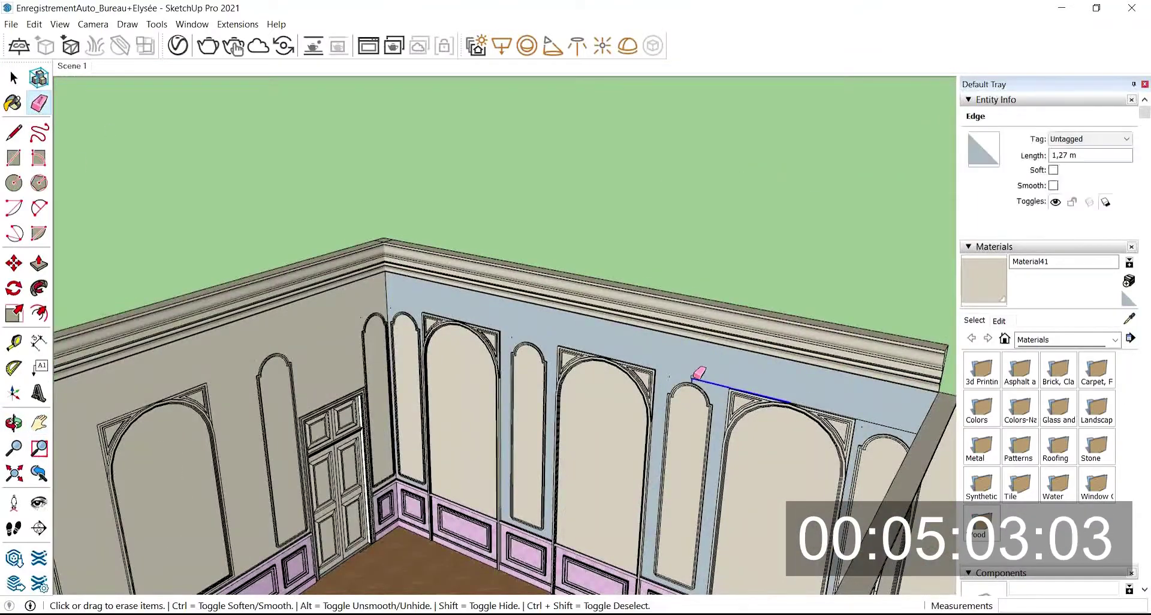
{"action": "left_click", "coordinate": [447, 300]}
- Enlarge the arched moulding between the far wall's two doors with the Scale tool
{"action": "mouse_move", "coordinate": [306, 387]}
{"action": "middle_mouse_down", "text": "shift"}
{"action": "mouse_move", "coordinate": [419, 382]}
{"action": "mouse_move", "coordinate": [270, 348]}
{"action": "middle_mouse_up", "text": "shift"}
{"action": "mouse_move", "coordinate": [270, 348]}
{"action": "middle_mouse_down", "text": "shift"}
{"action": "mouse_move", "coordinate": [370, 406]}
{"action": "mouse_move", "coordinate": [429, 342]}
{"action": "middle_mouse_up", "text": "shift"}
{"action": "key", "text": "space"}
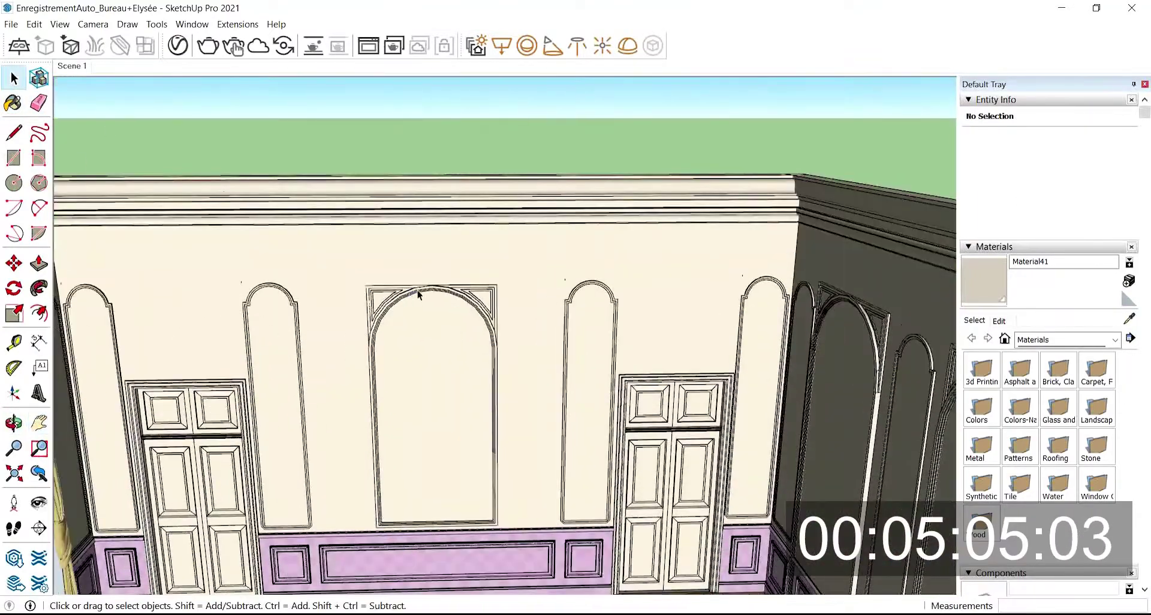
{"action": "left_click", "coordinate": [418, 290]}
{"action": "key", "text": "m"}
{"action": "left_click", "coordinate": [13, 314]}
{"action": "left_click", "coordinate": [366, 286]}
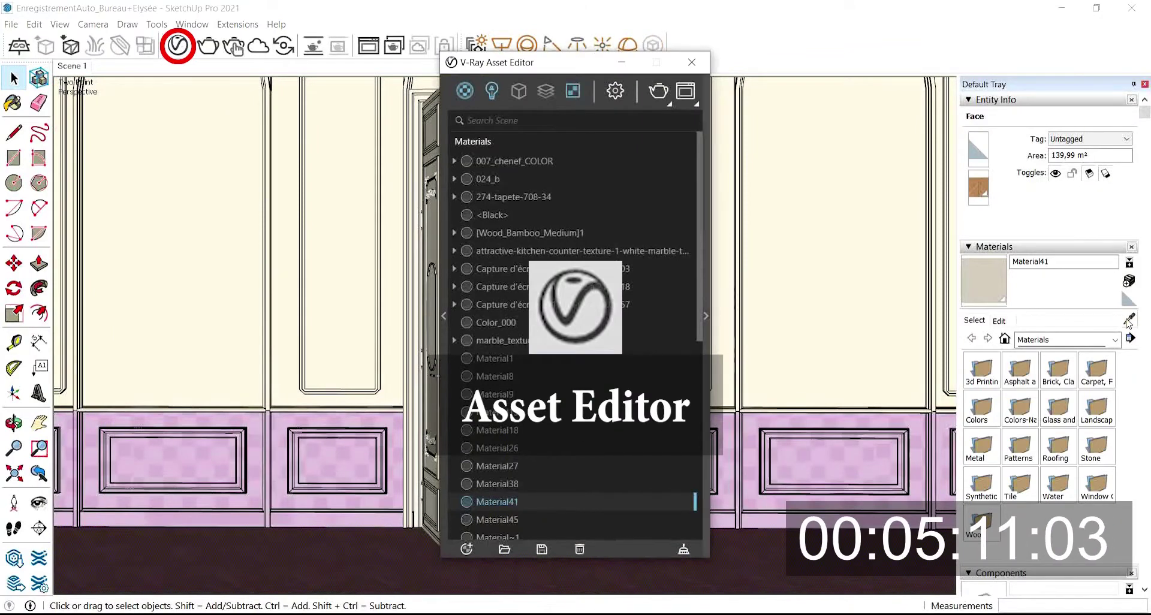
- Select the floor through its 007_chenef_COLOR material and apply Flooring Parquet Herringbone A01 120cm from the V-Ray Wood & Laminate library
{"action": "left_click", "coordinate": [523, 159]}
{"action": "right_click", "coordinate": [524, 158]}
{"action": "left_click", "coordinate": [565, 172]}
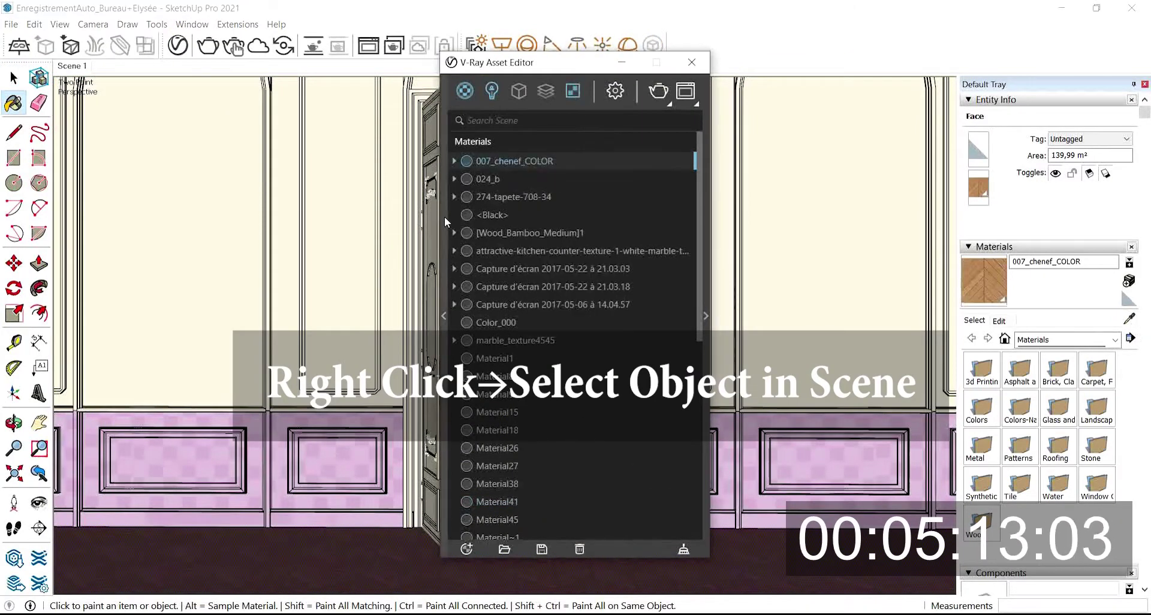
{"action": "left_click", "coordinate": [444, 316]}
{"action": "left_click", "coordinate": [204, 267]}
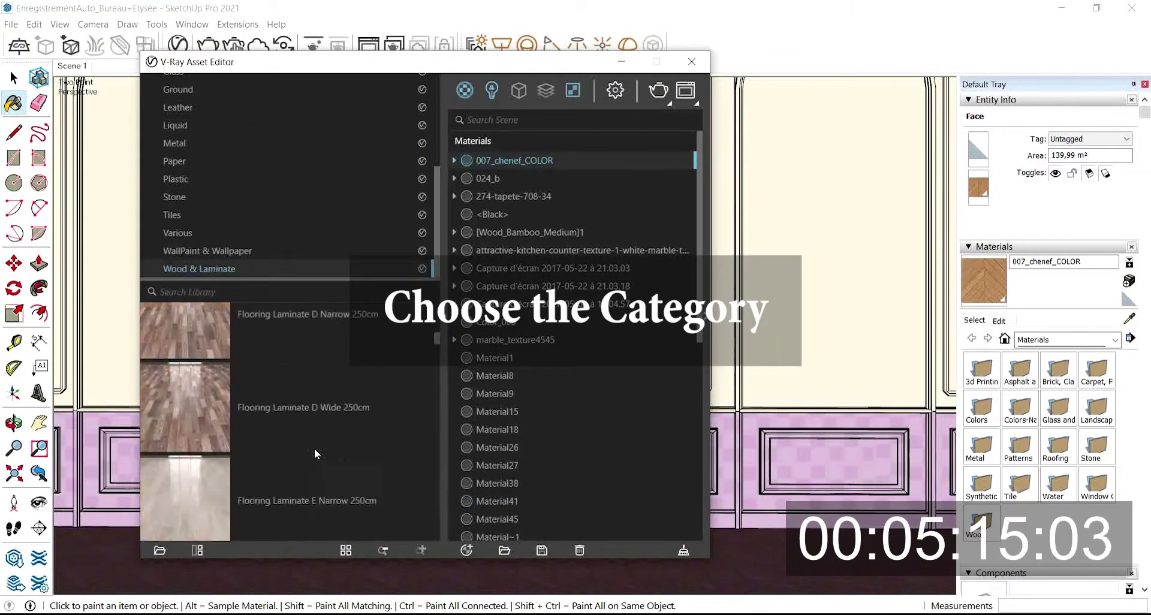
{"action": "scroll", "coordinate": [314, 448], "scroll_direction": "down", "scroll_amount": 10}
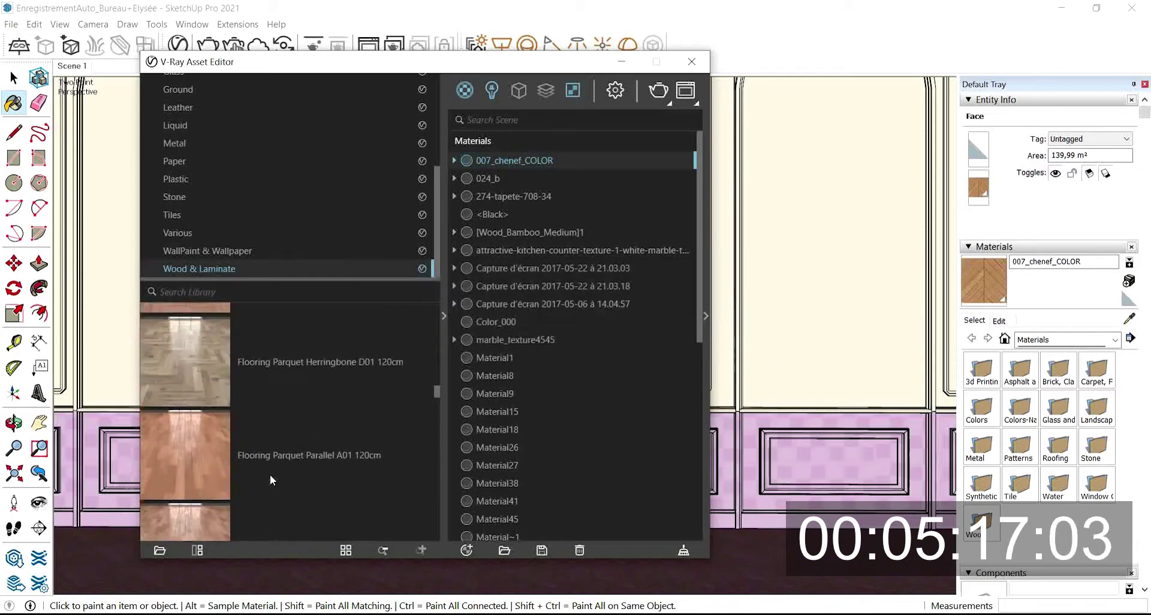
{"action": "scroll", "coordinate": [269, 474], "scroll_direction": "down", "scroll_amount": 3}
{"action": "left_click_drag", "start_coordinate": [252, 467], "coordinate": [697, 375]}
{"action": "right_click", "coordinate": [575, 340]}
{"action": "left_click", "coordinate": [614, 368]}
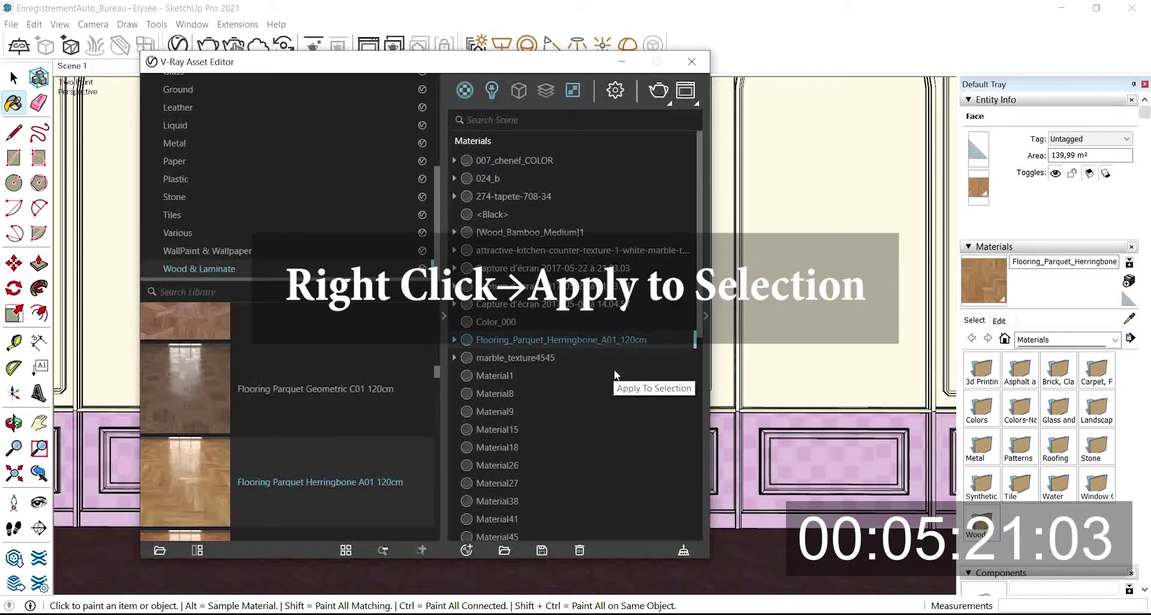
{"action": "left_click", "coordinate": [622, 62]}
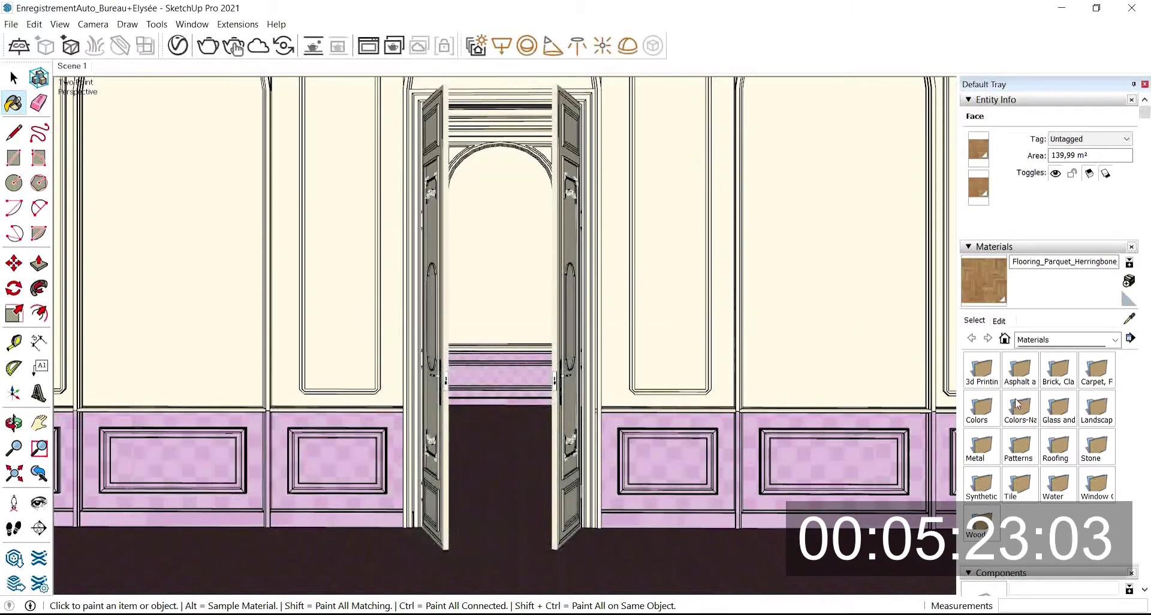
- Set the herringbone parquet texture's size to 2,00 m and open its image in Photoshop through the external image viewer
{"action": "left_click", "coordinate": [999, 321]}
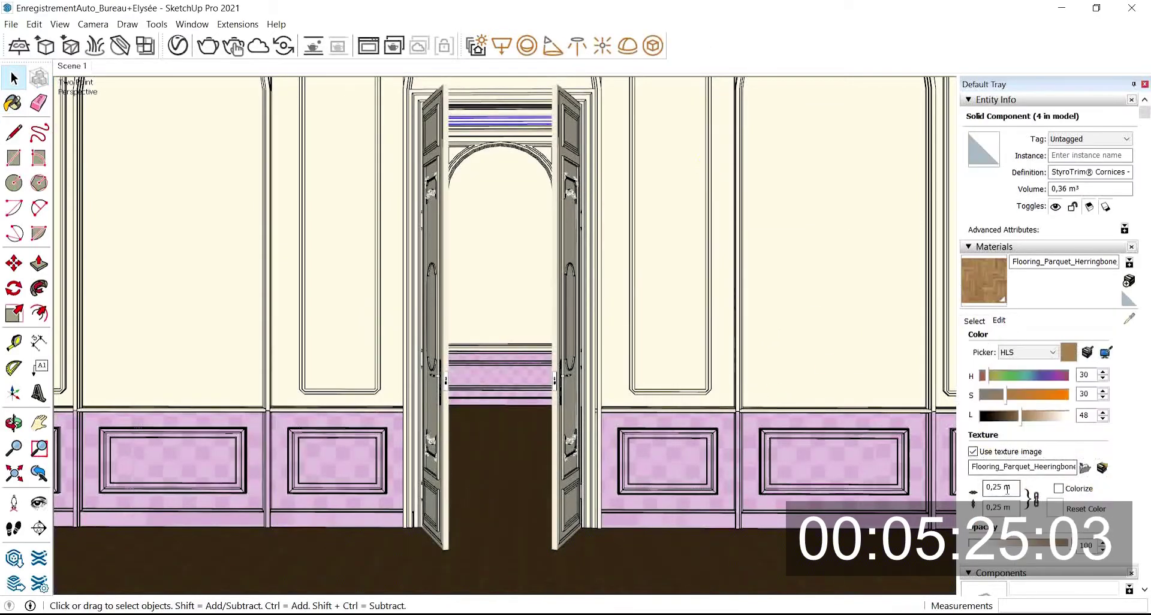
{"action": "double_click", "coordinate": [994, 487]}
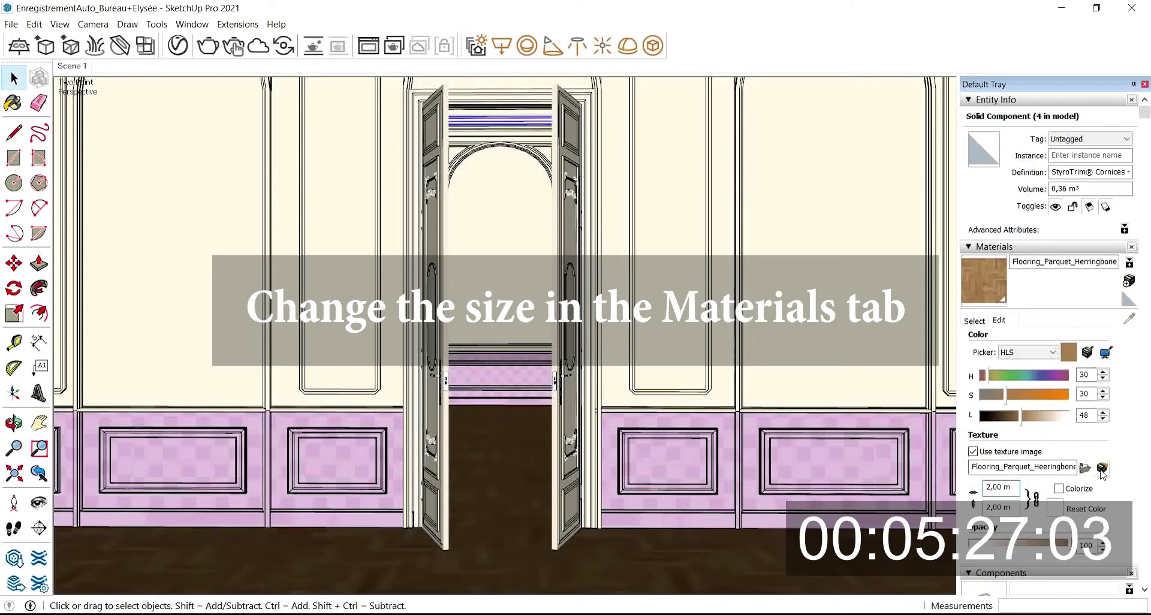
{"action": "left_click", "coordinate": [1102, 469]}
{"action": "left_click", "coordinate": [969, 41]}
{"action": "left_click", "coordinate": [1134, 41]}
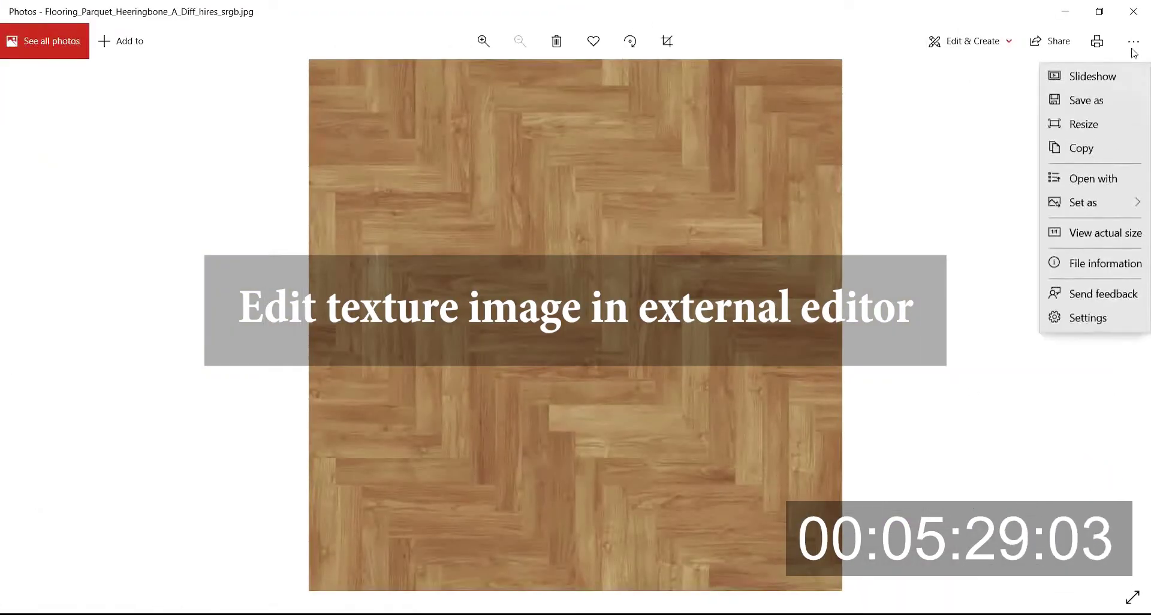
{"action": "left_click", "coordinate": [1123, 179]}
{"action": "double_click", "coordinate": [521, 318]}
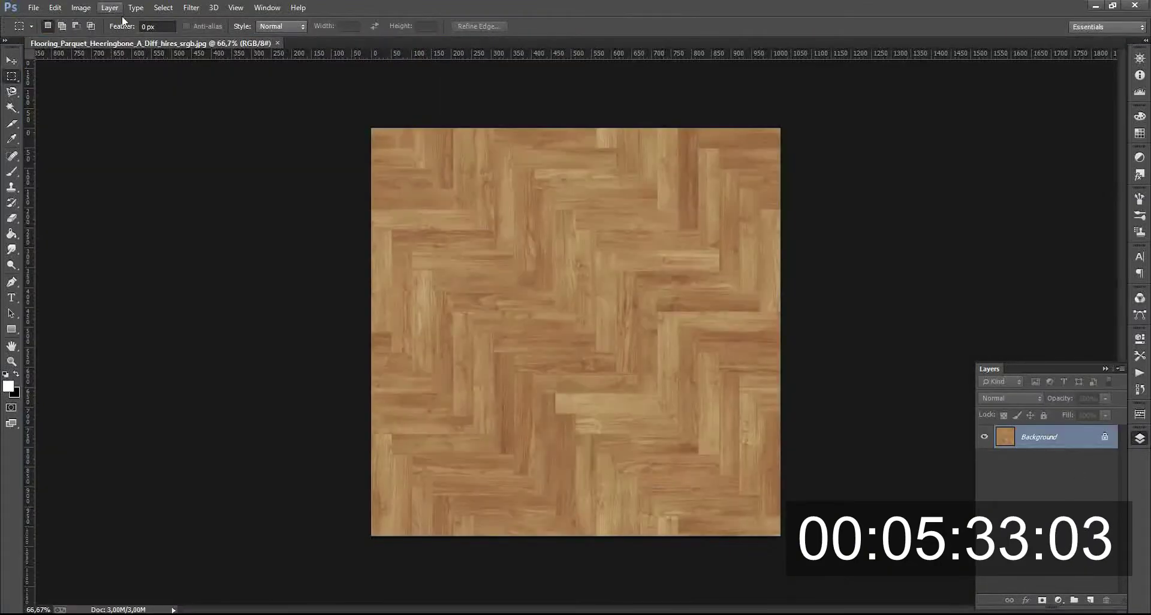
- Adjust the parquet image with Hue/Saturation at hue +5 and saturation -5, and save it
{"action": "left_click", "coordinate": [80, 8]}
{"action": "mouse_move", "coordinate": [106, 43]}
{"action": "left_click", "coordinate": [281, 123]}
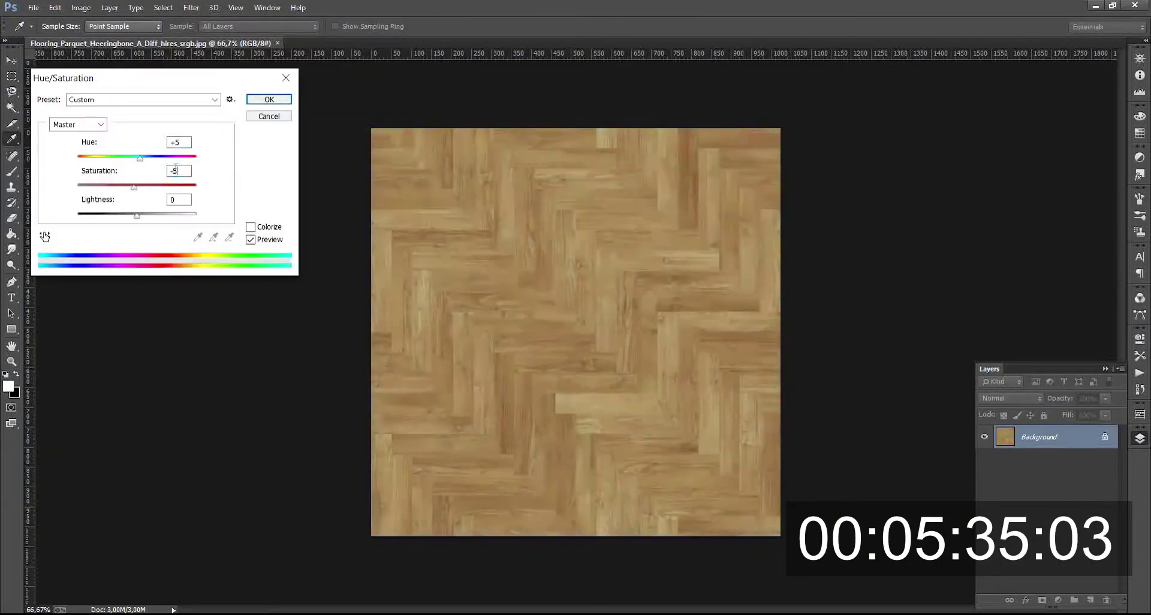
{"action": "key", "text": "Return"}
{"action": "left_click", "coordinate": [33, 7]}
{"action": "left_click", "coordinate": [36, 140]}
{"action": "key", "text": "Return"}
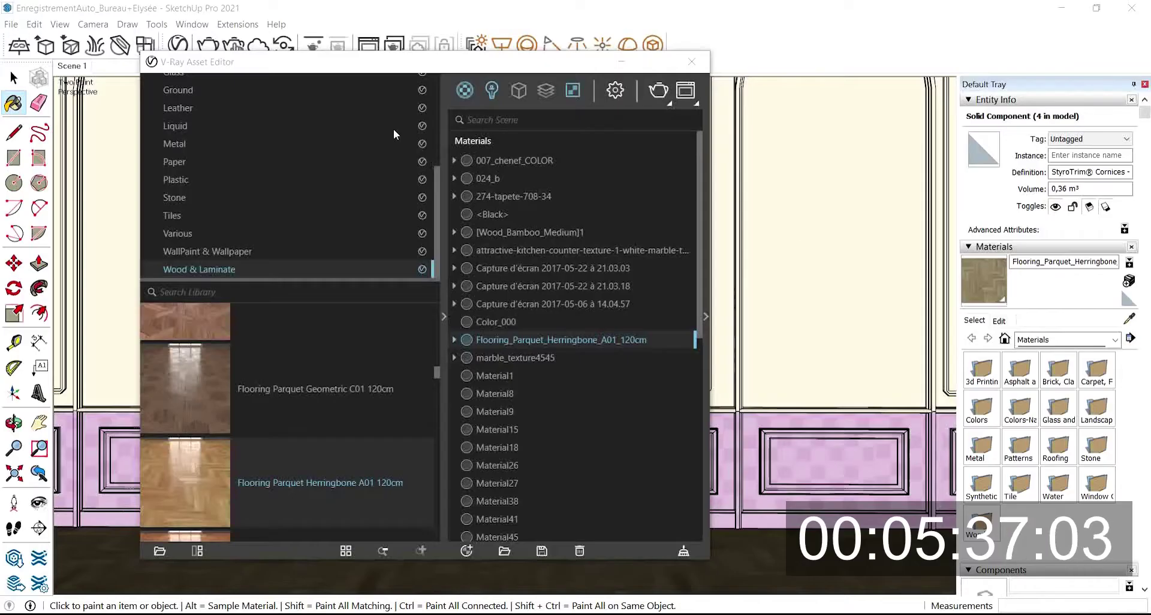
- Draw a line across the room's open front, between the ends of the two side cornices above the door wall
{"action": "left_click", "coordinate": [624, 63]}
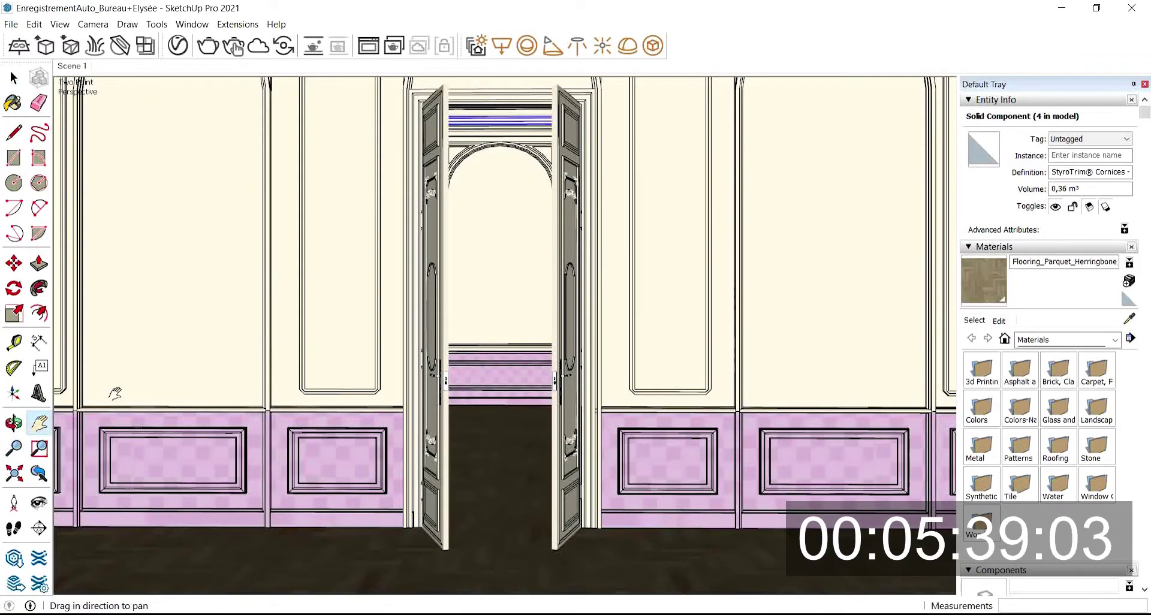
{"action": "middle_click_drag", "start_coordinate": [568, 234], "coordinate": [501, 368]}
{"action": "scroll", "coordinate": [547, 391], "scroll_direction": "down", "scroll_amount": 4}
{"action": "left_click", "coordinate": [13, 79]}
{"action": "left_click", "coordinate": [201, 289]}
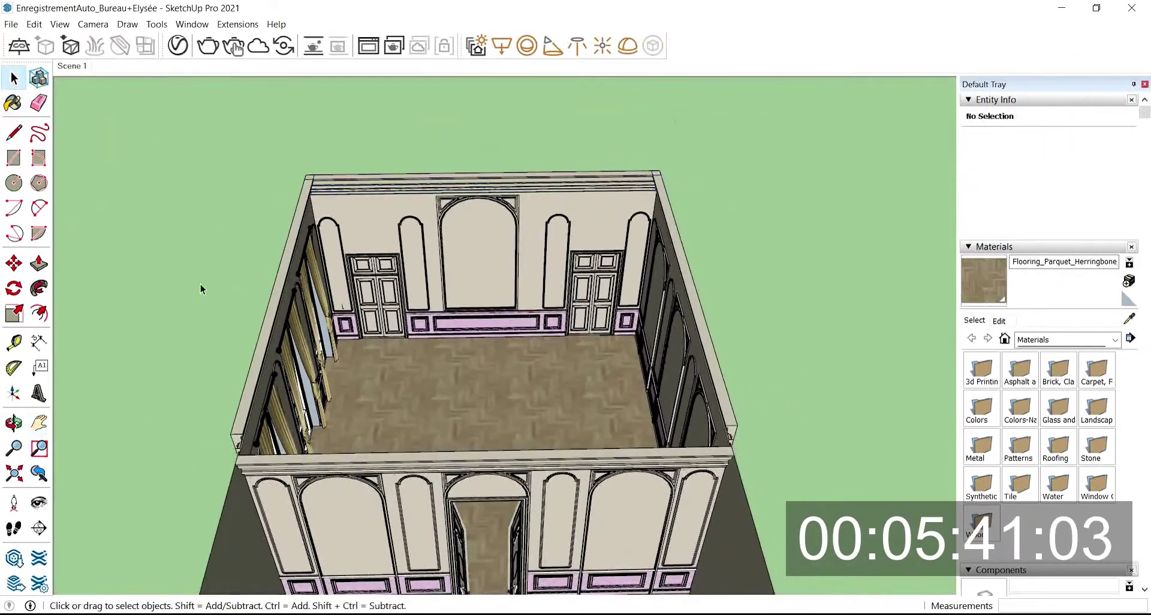
{"action": "scroll", "coordinate": [474, 296], "scroll_direction": "up", "scroll_amount": 3}
{"action": "middle_click_drag", "start_coordinate": [474, 296], "coordinate": [183, 400]}
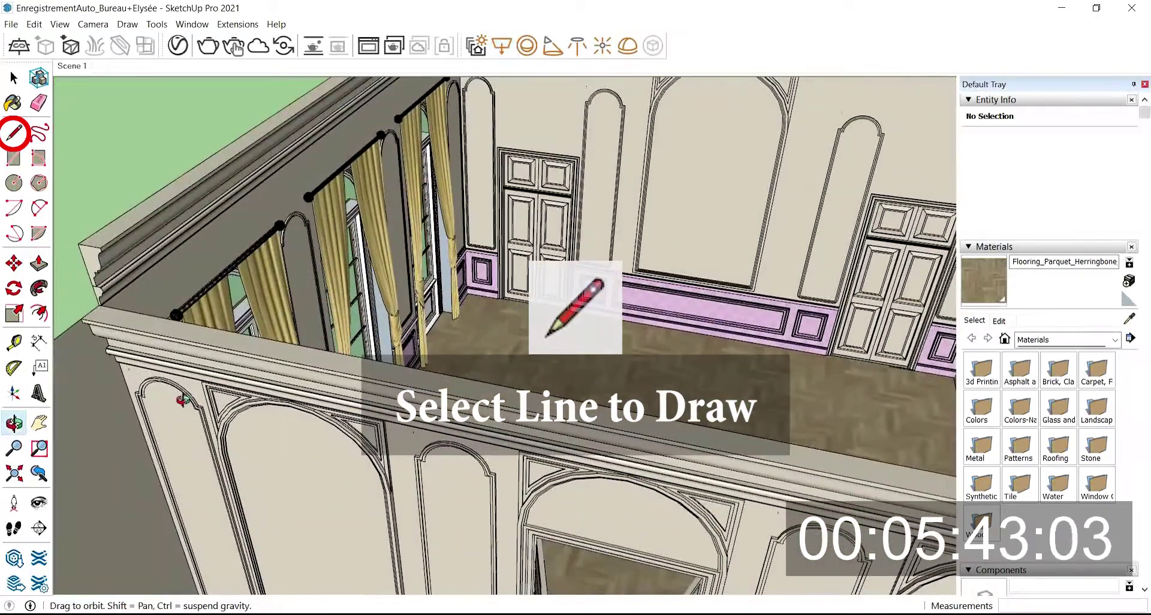
{"action": "left_click", "coordinate": [99, 299]}
{"action": "scroll", "coordinate": [644, 366], "scroll_direction": "down", "scroll_amount": 3}
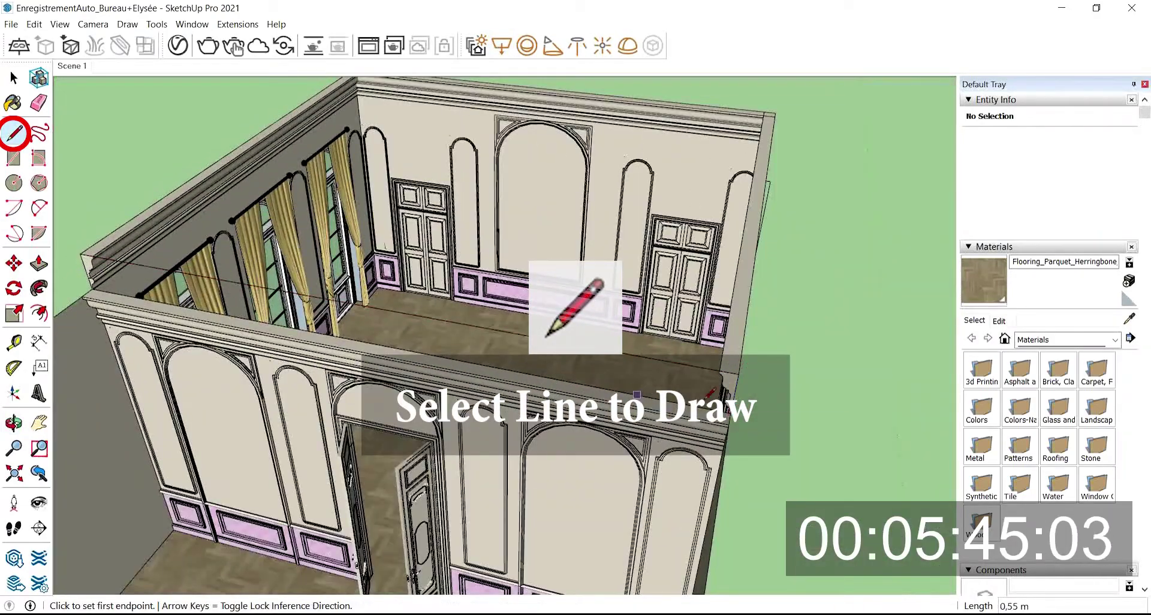
{"action": "left_click", "coordinate": [729, 413]}
- Delete the unwanted face above the room and draw the short closing edge at the cornice end to fill the gap over the door wall
{"action": "key", "text": "space"}
{"action": "left_click", "coordinate": [476, 287]}
{"action": "key", "text": "Delete"}
{"action": "scroll", "coordinate": [78, 276], "scroll_direction": "up", "scroll_amount": 4}
{"action": "key", "text": "l"}
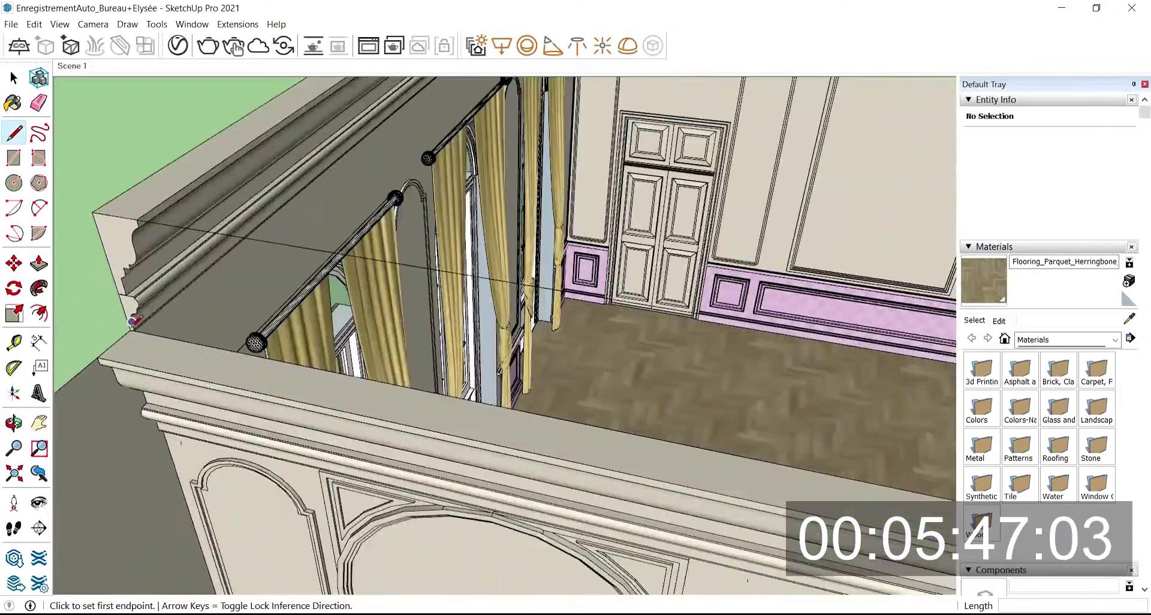
{"action": "left_click", "coordinate": [167, 343]}
{"action": "left_click", "coordinate": [90, 224]}
{"action": "scroll", "coordinate": [90, 224], "scroll_direction": "down", "scroll_amount": 5}
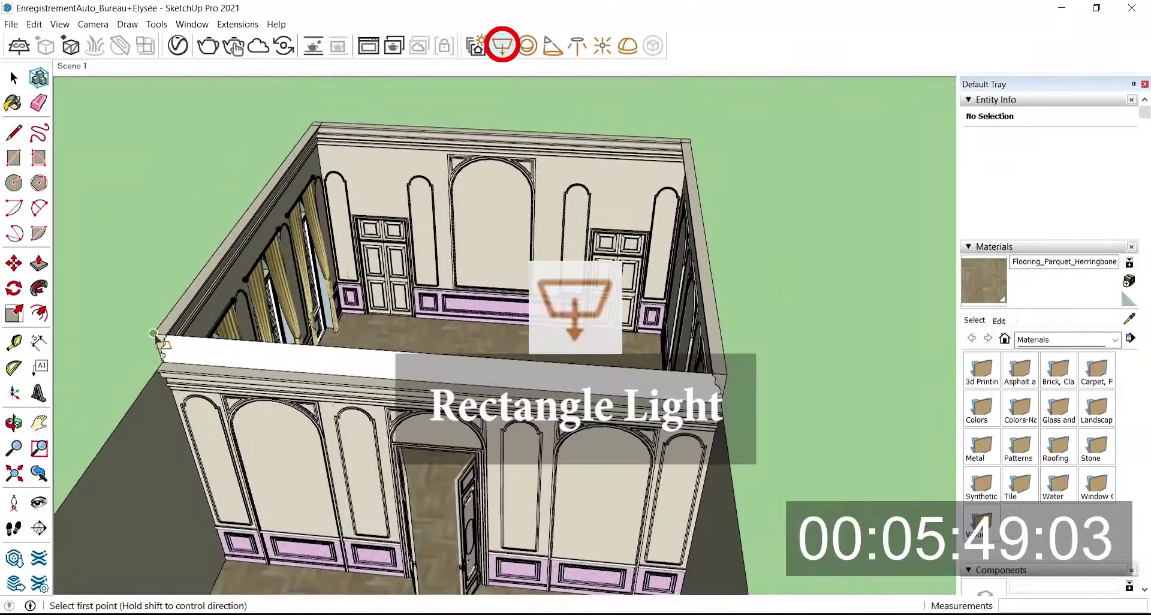
- Create a V-Ray Rectangle Light covering the main room and flip it along the component's blue axis
{"action": "left_click", "coordinate": [155, 338]}
{"action": "left_click", "coordinate": [15, 78]}
{"action": "right_click", "coordinate": [489, 84]}
{"action": "mouse_move", "coordinate": [522, 363]}
{"action": "left_click", "coordinate": [671, 394]}
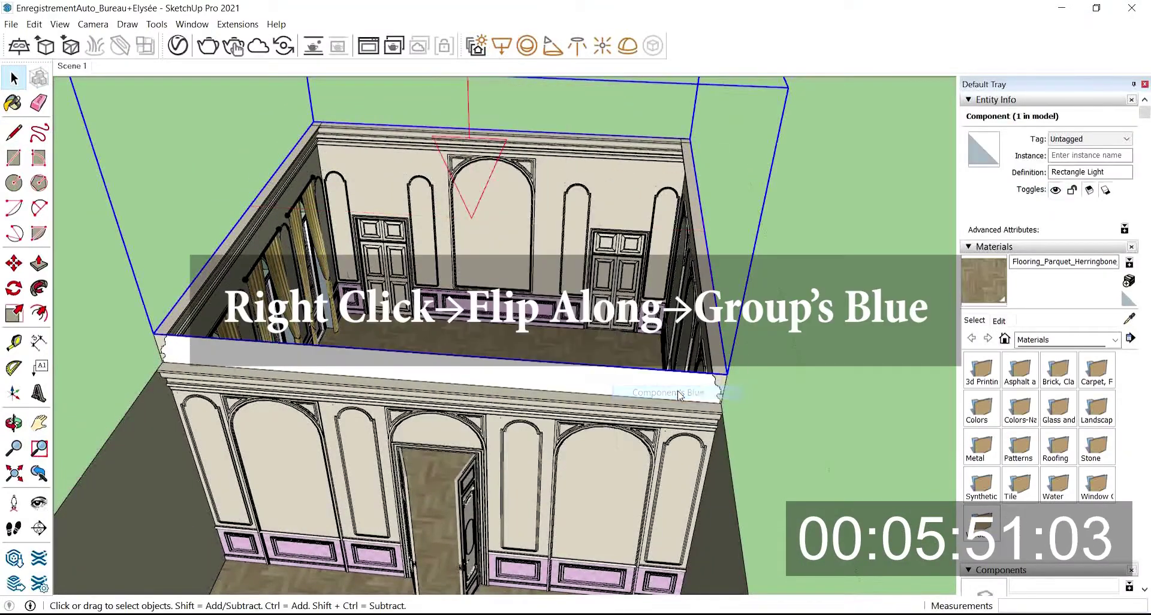
- Move the flipped Rectangle Light so its corner meets the top corner of the main room's cornice
{"action": "scroll", "coordinate": [671, 394], "scroll_direction": "down", "scroll_amount": 2}
{"action": "left_click", "coordinate": [14, 263]}
{"action": "left_click", "coordinate": [186, 125]}
{"action": "left_click", "coordinate": [244, 345]}
- Create a second Rectangle Light over the entrance area in front of the door wall and flip it along the component's blue axis
{"action": "left_click", "coordinate": [39, 423]}
{"action": "left_click_drag", "start_coordinate": [399, 465], "coordinate": [417, 370]}
{"action": "scroll", "coordinate": [414, 370], "scroll_direction": "down", "scroll_amount": 3}
{"action": "left_click", "coordinate": [502, 46]}
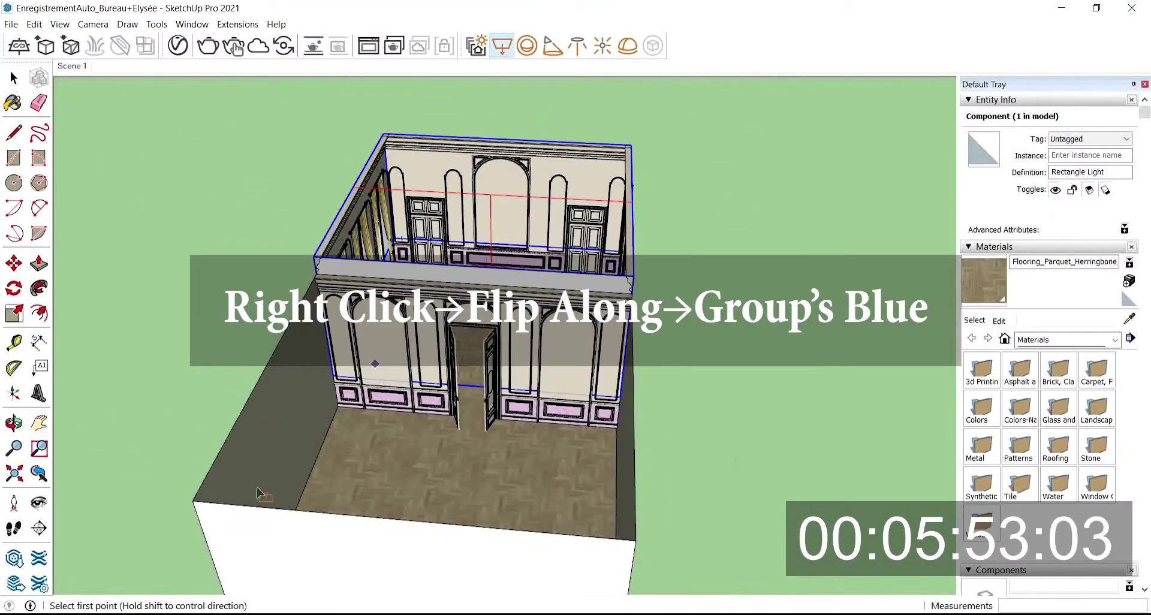
{"action": "scroll", "coordinate": [630, 294], "scroll_direction": "up", "scroll_amount": 5}
{"action": "left_click", "coordinate": [631, 297]}
{"action": "scroll", "coordinate": [631, 297], "scroll_direction": "down", "scroll_amount": 5}
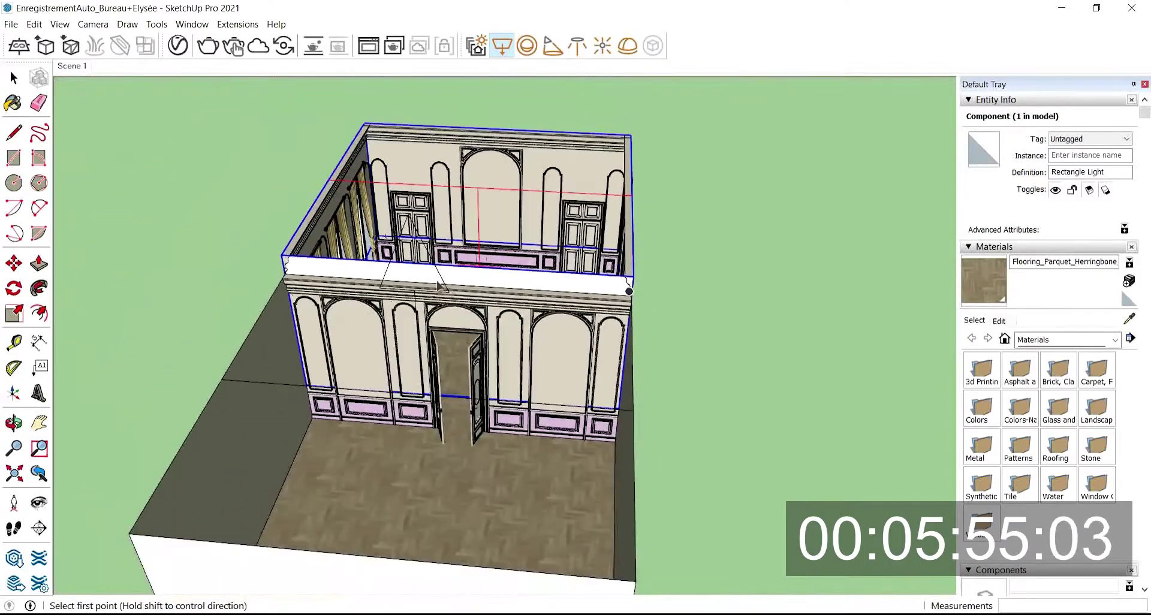
{"action": "left_click", "coordinate": [14, 78]}
{"action": "right_click", "coordinate": [414, 223]}
{"action": "mouse_move", "coordinate": [522, 502]}
{"action": "left_click", "coordinate": [600, 529]}
- Move the second Rectangle Light into place at the top of the entrance area's walls
{"action": "scroll", "coordinate": [379, 473], "scroll_direction": "down", "scroll_amount": 1}
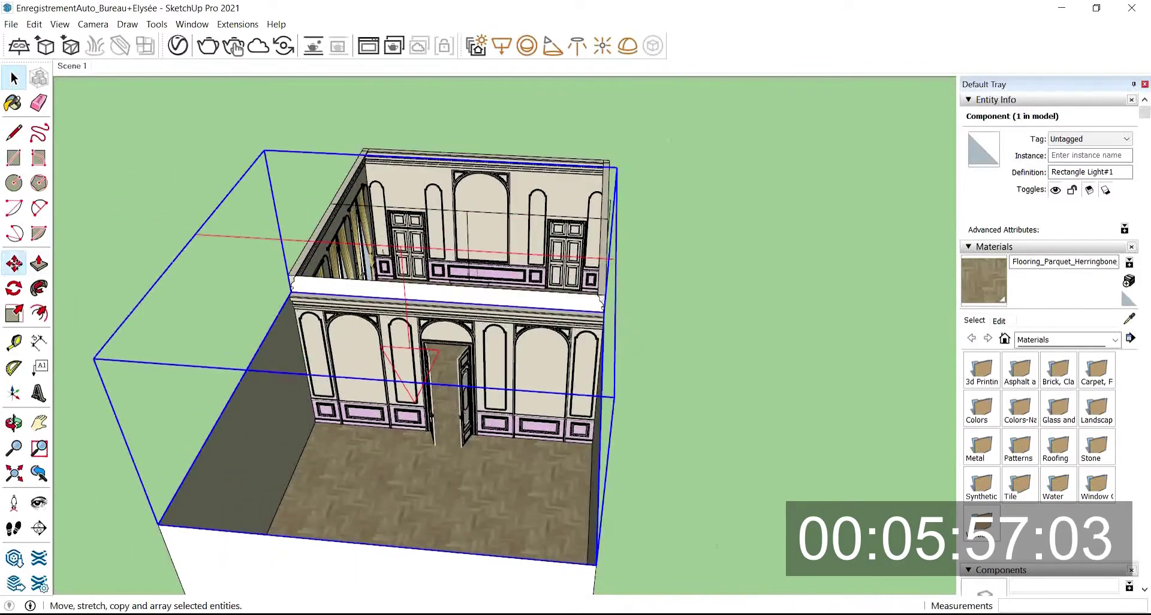
{"action": "left_click", "coordinate": [14, 264]}
{"action": "left_click", "coordinate": [94, 359]}
{"action": "key", "text": "space"}
- Rename the two rectangle lights Main room and Entrance in the Asset Editor, and set the Entrance light's intensity to 5
{"action": "left_click", "coordinate": [178, 45]}
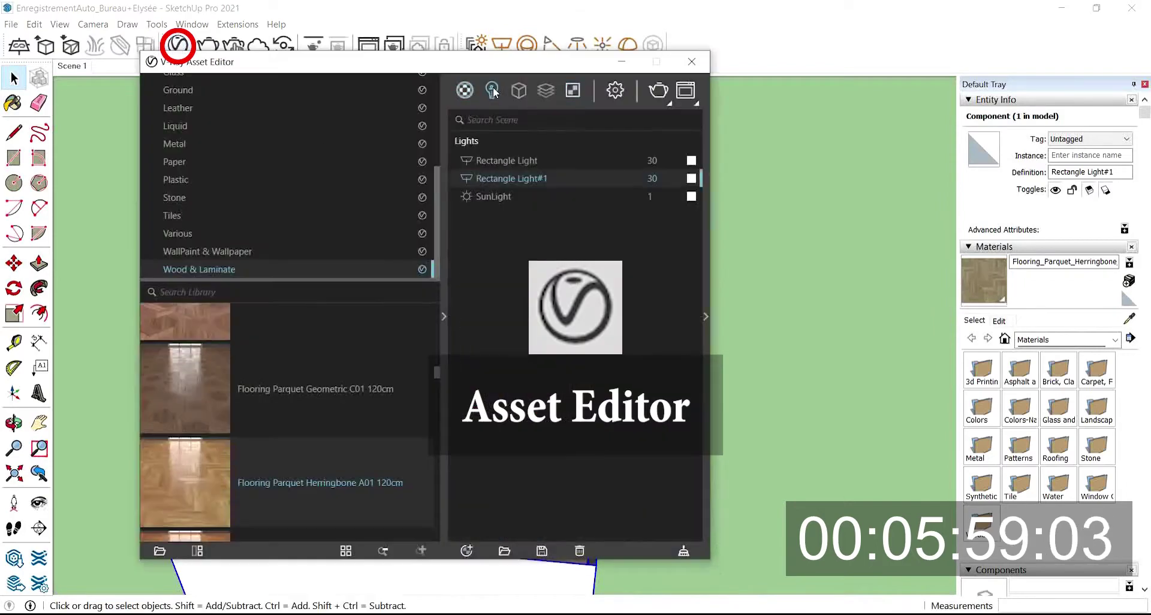
{"action": "key", "text": "Return"}
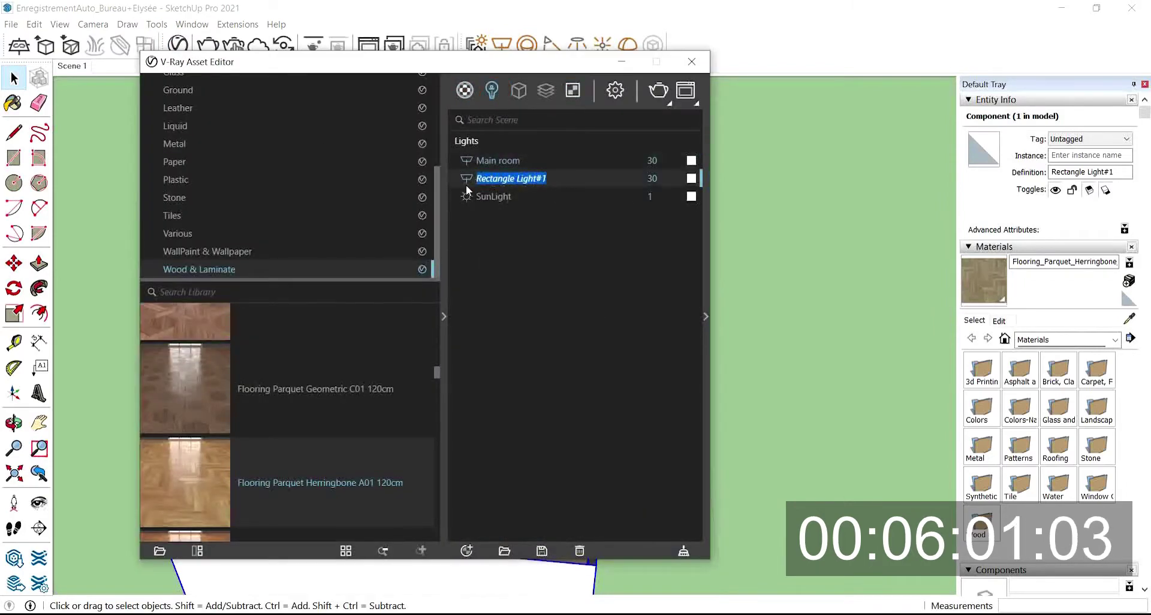
{"action": "type", "text": "Entrance"}
{"action": "key", "text": "Return"}
{"action": "double_click", "coordinate": [650, 161]}
{"action": "type", "text": "5"}
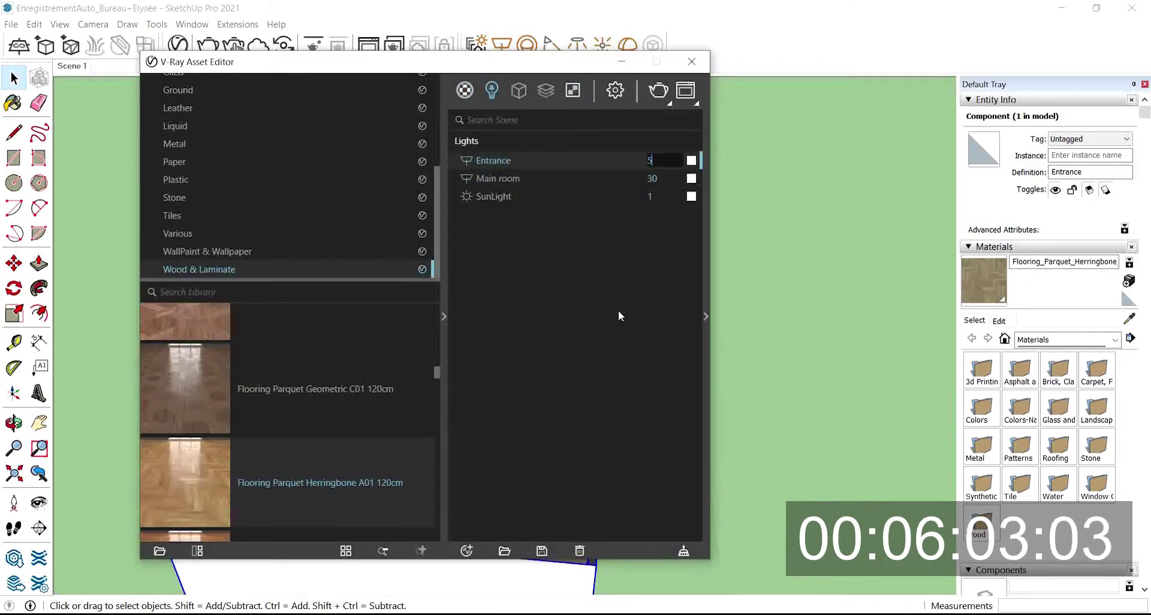
{"action": "left_click", "coordinate": [622, 61]}
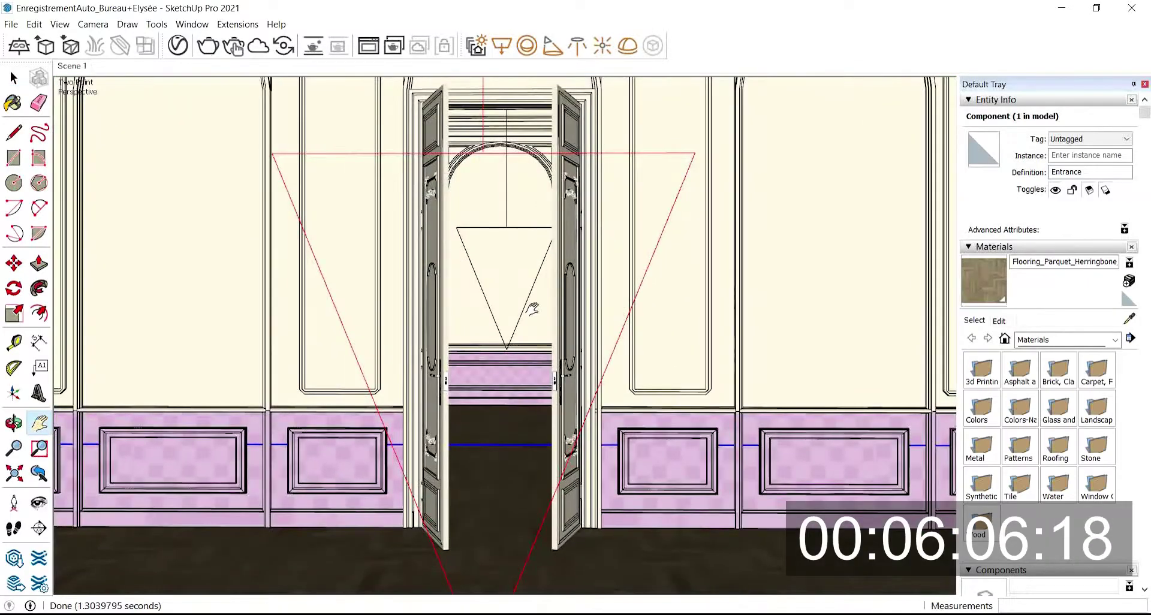
- Draw a guide line from the midpoint of the double-door frame's top edge out into the main room
{"action": "mouse_move", "coordinate": [533, 308]}
{"action": "middle_mouse_down"}
{"action": "mouse_move", "coordinate": [573, 386]}
{"action": "mouse_move", "coordinate": [545, 385]}
{"action": "mouse_move", "coordinate": [472, 500]}
{"action": "mouse_move", "coordinate": [876, 429]}
{"action": "mouse_move", "coordinate": [548, 360]}
{"action": "mouse_move", "coordinate": [673, 303]}
{"action": "mouse_move", "coordinate": [653, 297]}
{"action": "middle_mouse_up"}
{"action": "scroll", "coordinate": [545, 385], "scroll_direction": "down", "scroll_amount": 2}
{"action": "scroll", "coordinate": [678, 360], "scroll_direction": "up", "scroll_amount": 3}
{"action": "key", "text": "l"}
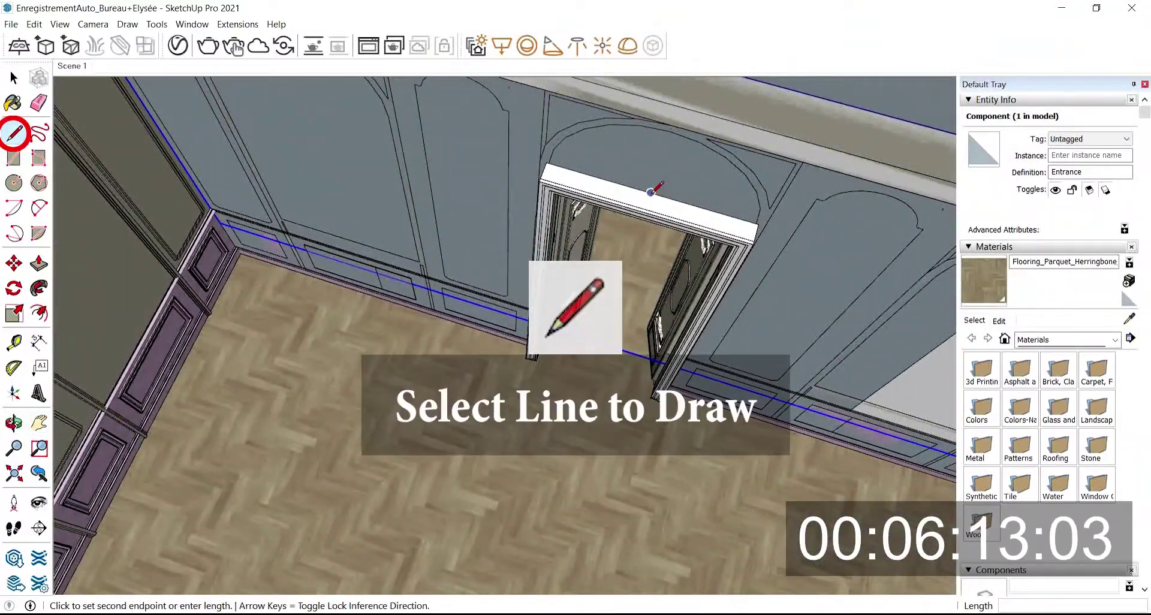
{"action": "middle_click_drag", "start_coordinate": [586, 392], "coordinate": [329, 334]}
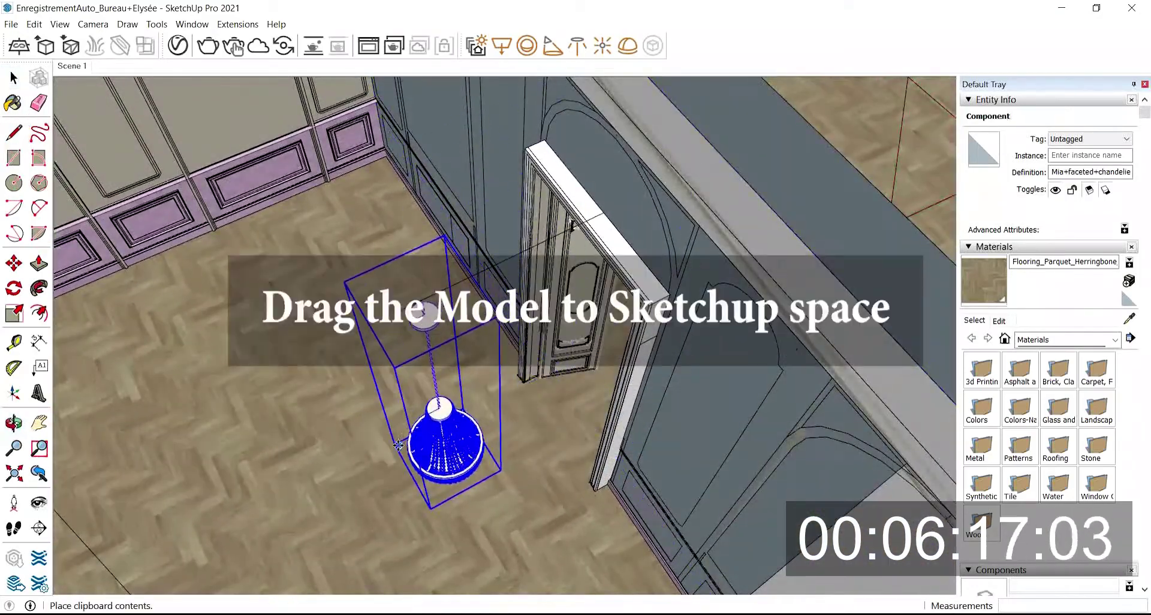
- Place the Mia faceted chandelier on the main room floor near the doorway and move it towards the guide line
{"action": "left_click", "coordinate": [446, 501]}
{"action": "scroll", "coordinate": [419, 312], "scroll_direction": "up", "scroll_amount": 4}
{"action": "left_click", "coordinate": [358, 342]}
{"action": "left_click", "coordinate": [191, 269]}
{"action": "middle_click_drag", "start_coordinate": [259, 266], "coordinate": [545, 214]}
{"action": "scroll", "coordinate": [480, 288], "scroll_direction": "down", "scroll_amount": 5}
- Align the chandelier with the doorway's centre and raise it along the blue axis to hanging height
{"action": "left_click", "coordinate": [252, 355]}
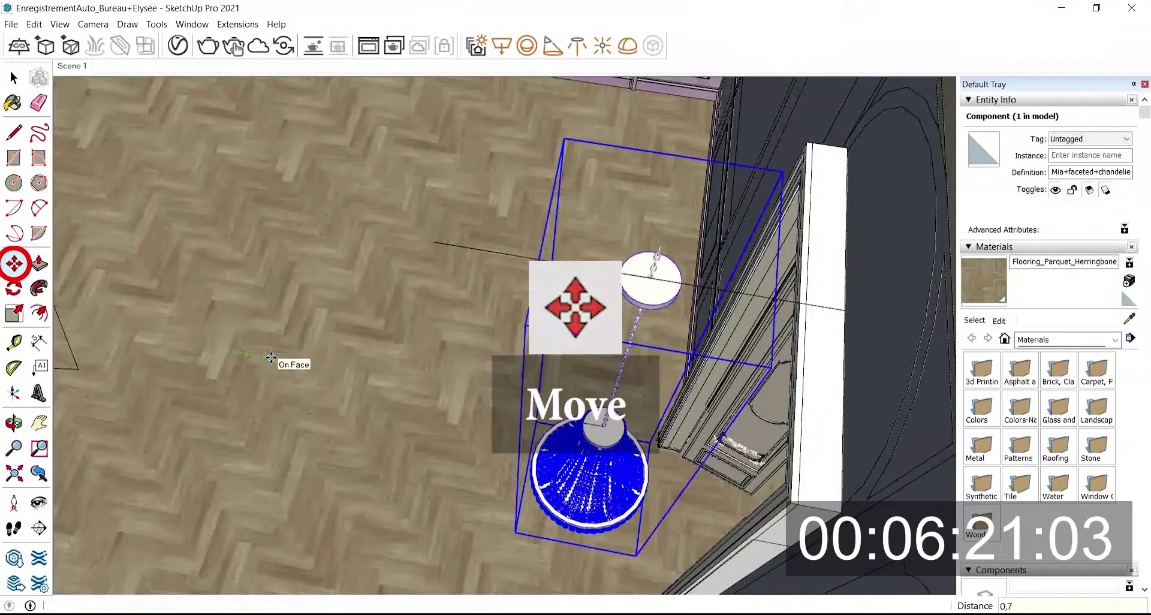
{"action": "middle_click_drag", "start_coordinate": [291, 406], "coordinate": [383, 378]}
{"action": "left_click", "coordinate": [578, 501]}
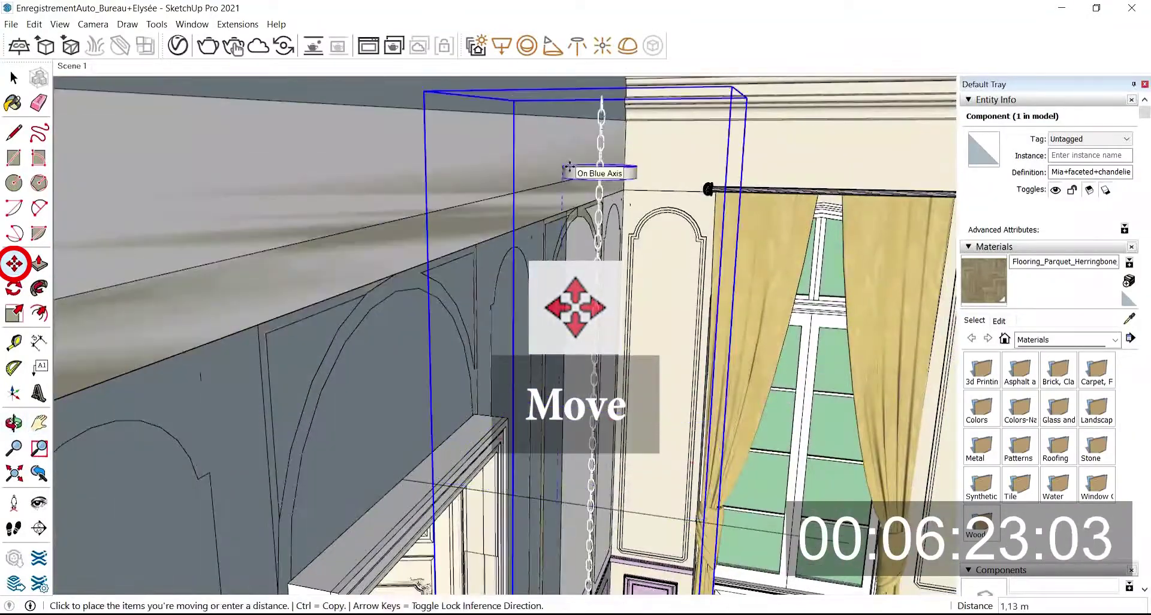
{"action": "left_click", "coordinate": [566, 169]}
{"action": "middle_click_drag", "start_coordinate": [565, 170], "coordinate": [55, 137]}
{"action": "middle_click_drag", "start_coordinate": [318, 221], "coordinate": [258, 156]}
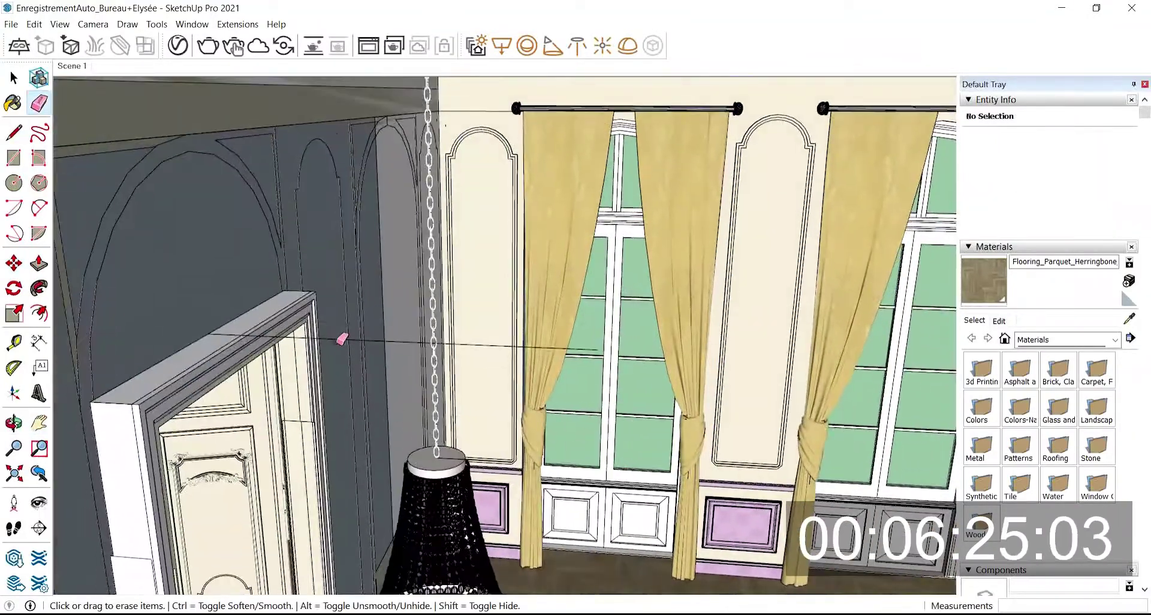
- Erase the guide line at the door frame, and select the chandelier in Scene 1
{"action": "left_click", "coordinate": [337, 340]}
{"action": "middle_click_drag", "start_coordinate": [337, 339], "coordinate": [45, 421]}
{"action": "left_click", "coordinate": [13, 77]}
{"action": "left_click", "coordinate": [72, 66]}
{"action": "left_click", "coordinate": [502, 221]}
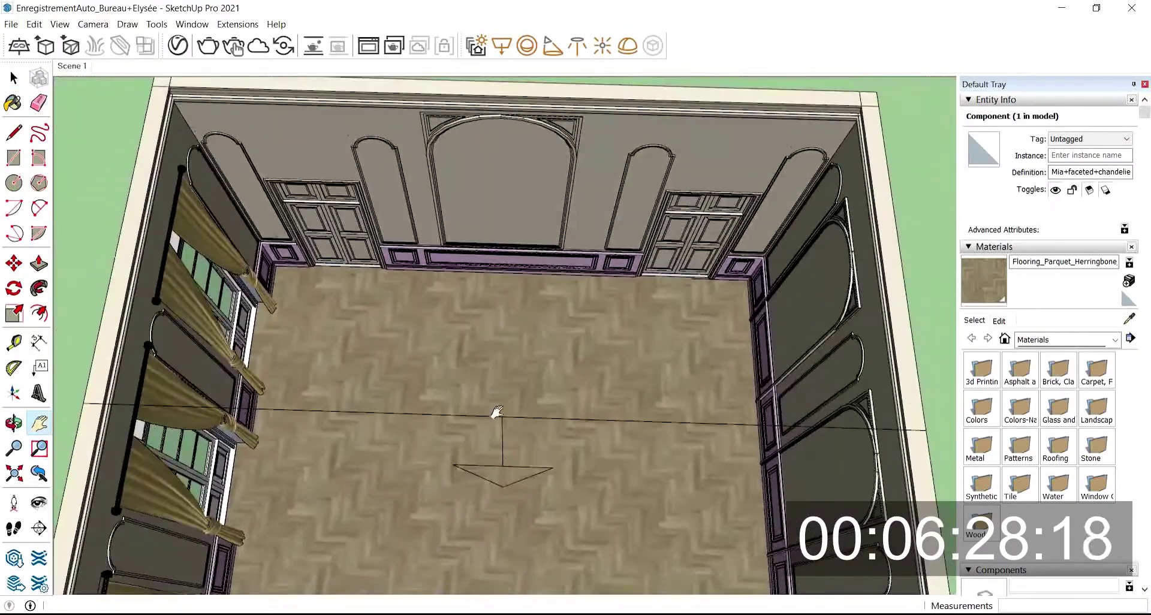
- Paste the sofa and coffee table group onto the main room floor, rotate it and position it behind the doorway
{"action": "key", "text": "ctrl+v"}
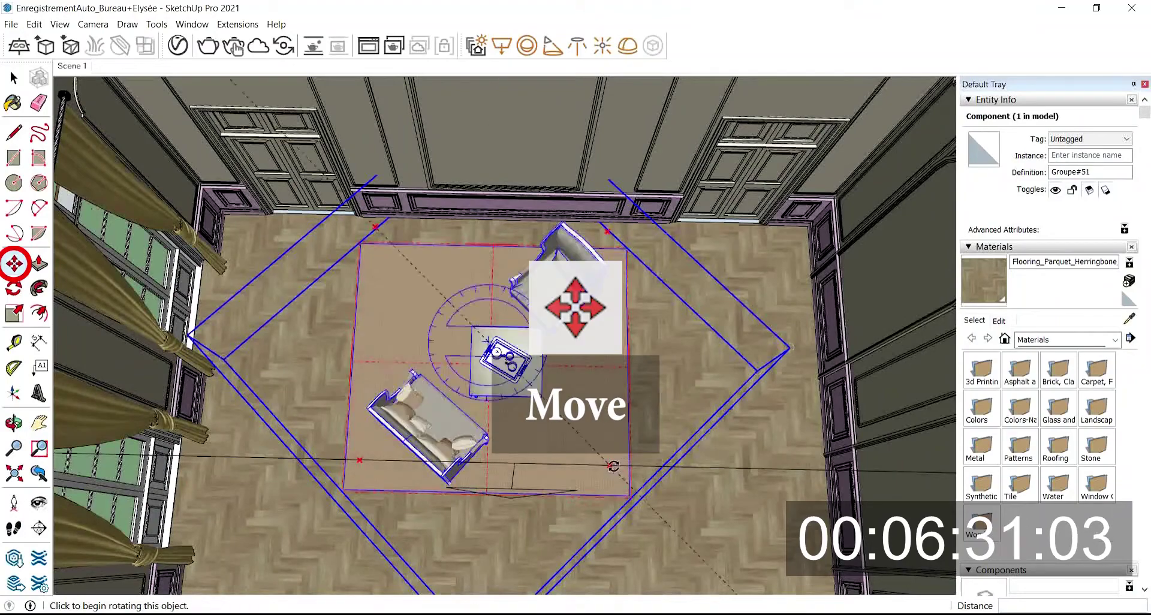
{"action": "left_click", "coordinate": [612, 466]}
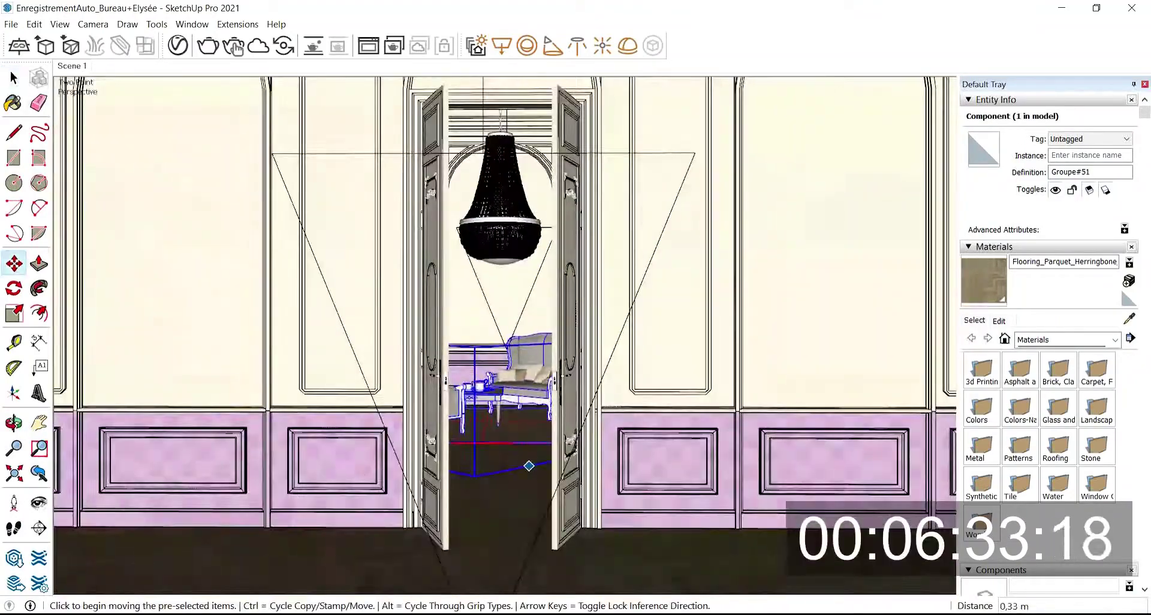
- Reframe the view through the double doors and update Scene 1 with it
{"action": "middle_click_drag", "start_coordinate": [617, 471], "coordinate": [634, 490]}
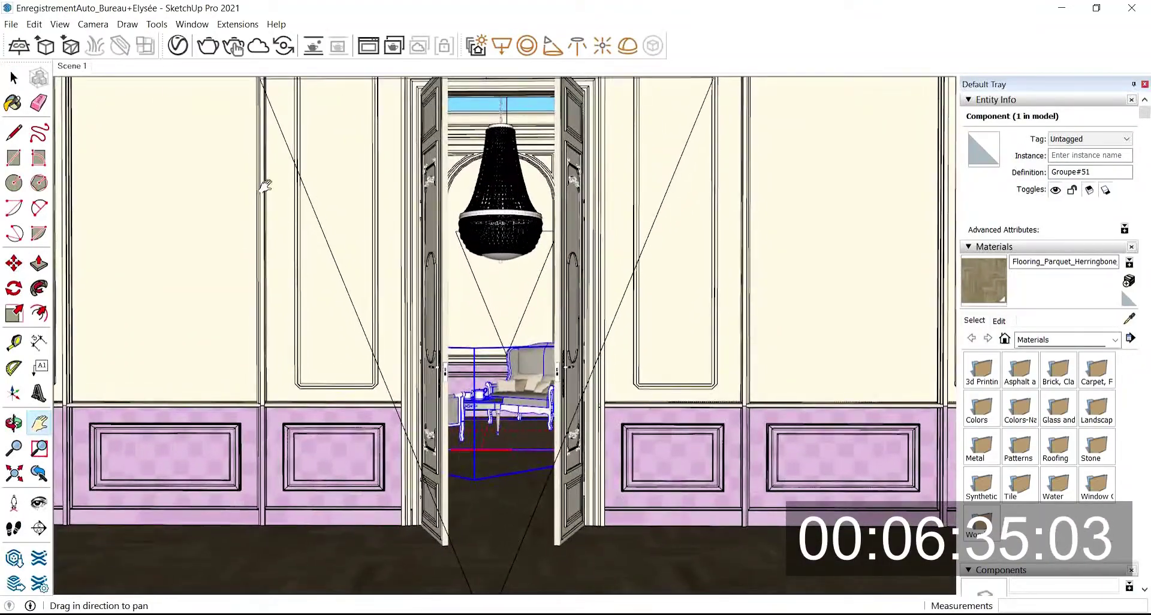
{"action": "right_click", "coordinate": [74, 66]}
{"action": "left_click", "coordinate": [108, 120]}
- Select all six cornices around the main room and move them up 1 m
{"action": "middle_click_drag", "start_coordinate": [474, 272], "coordinate": [468, 381], "text": "shift"}
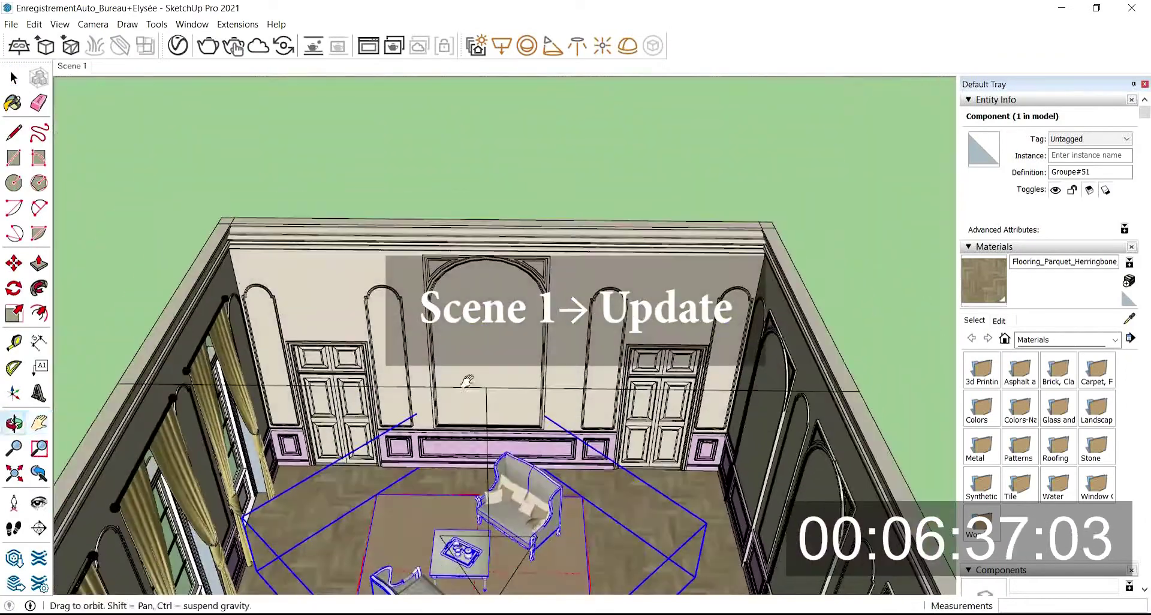
{"action": "left_click", "coordinate": [317, 241]}
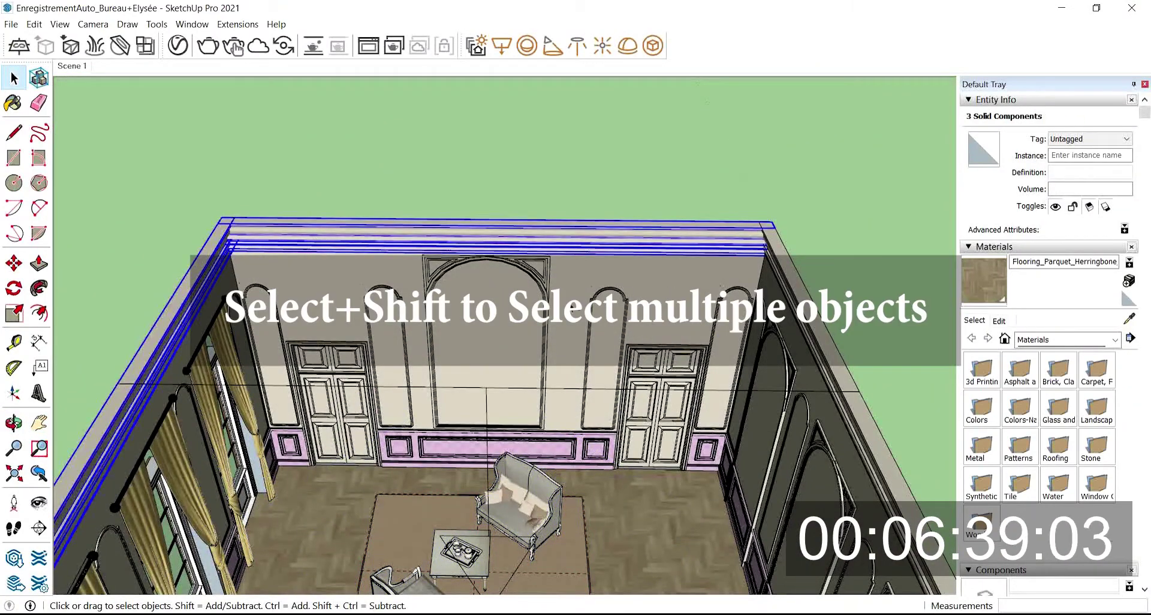
{"action": "left_click", "coordinate": [486, 313]}
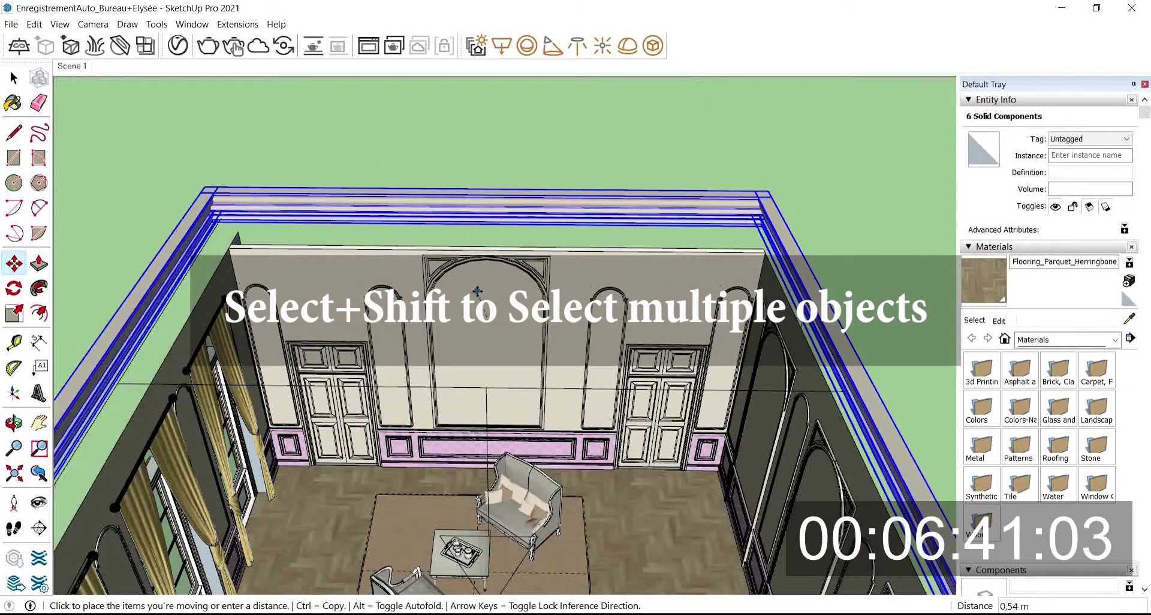
{"action": "type", "text": "1"}
{"action": "key", "text": "Return"}
{"action": "middle_click_drag", "start_coordinate": [318, 264], "coordinate": [288, 168]}
- Lower the six raised cornices along the blue axis, judging their height through the doorway in Scene 1
{"action": "left_click", "coordinate": [14, 78]}
{"action": "left_click", "coordinate": [72, 67]}
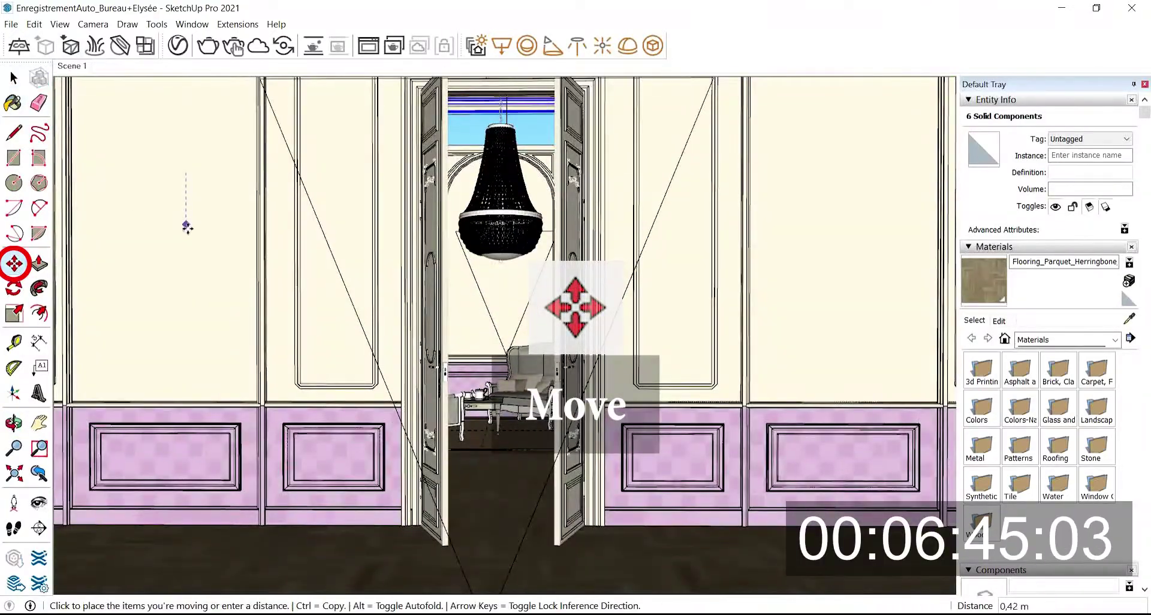
{"action": "middle_click_drag", "start_coordinate": [468, 258], "coordinate": [487, 363]}
- Extend the top face of the far wall up to the raised cornice with Push/Pull
{"action": "scroll", "coordinate": [465, 360], "scroll_direction": "up", "scroll_amount": 5}
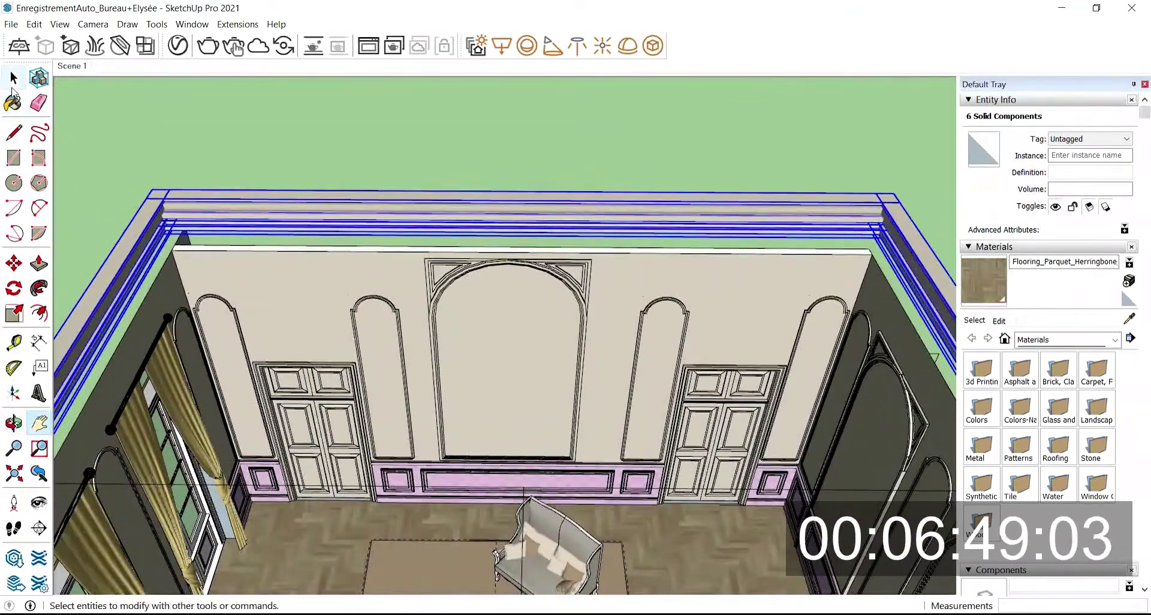
{"action": "scroll", "coordinate": [236, 259], "scroll_direction": "up", "scroll_amount": 3}
{"action": "left_click", "coordinate": [236, 259]}
{"action": "left_click", "coordinate": [39, 264]}
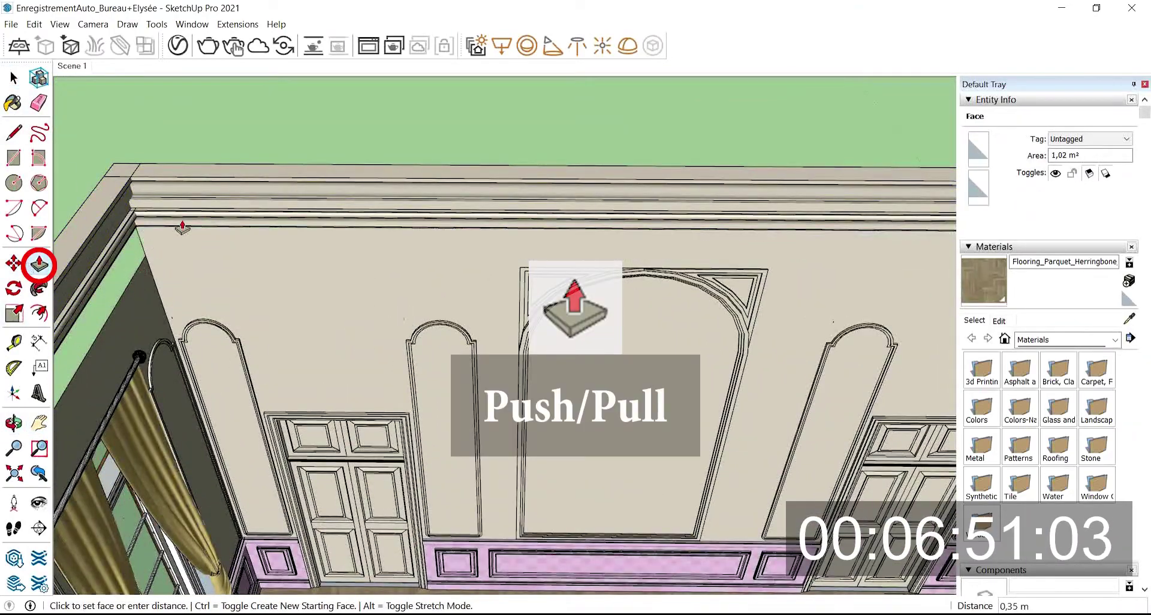
{"action": "middle_click_drag", "start_coordinate": [264, 280], "coordinate": [262, 207]}
- Move the window wall's top edge up to meet the underside of the raised cornice
{"action": "left_click", "coordinate": [13, 78]}
{"action": "left_click", "coordinate": [99, 209]}
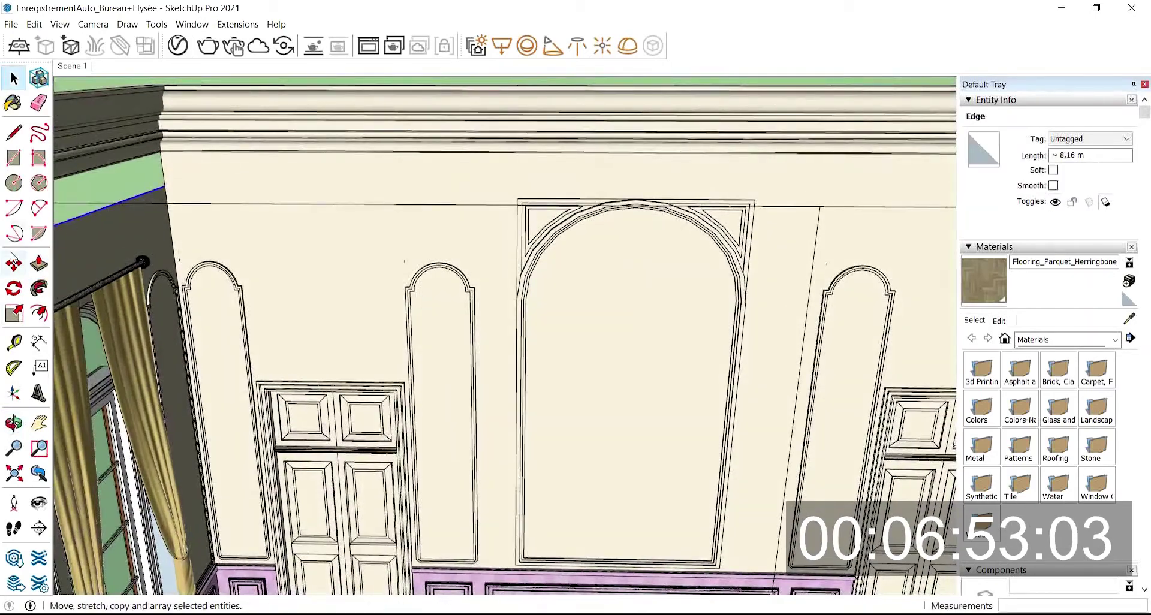
{"action": "left_click", "coordinate": [13, 264]}
{"action": "left_click", "coordinate": [165, 187]}
{"action": "left_click", "coordinate": [161, 153]}
{"action": "scroll", "coordinate": [916, 240], "scroll_direction": "down", "scroll_amount": 5}
- Select the top edges of the wall opposite the windows and raise them to the cornice
{"action": "key", "text": "space"}
{"action": "middle_click_drag", "start_coordinate": [827, 263], "coordinate": [665, 330]}
{"action": "middle_click_drag", "start_coordinate": [665, 330], "coordinate": [566, 321], "text": "shift"}
{"action": "left_click", "coordinate": [624, 280], "text": "shift"}
{"action": "middle_click_drag", "start_coordinate": [451, 227], "coordinate": [383, 210]}
{"action": "middle_click_drag", "start_coordinate": [384, 210], "coordinate": [259, 290], "text": "shift"}
{"action": "key", "text": "space"}
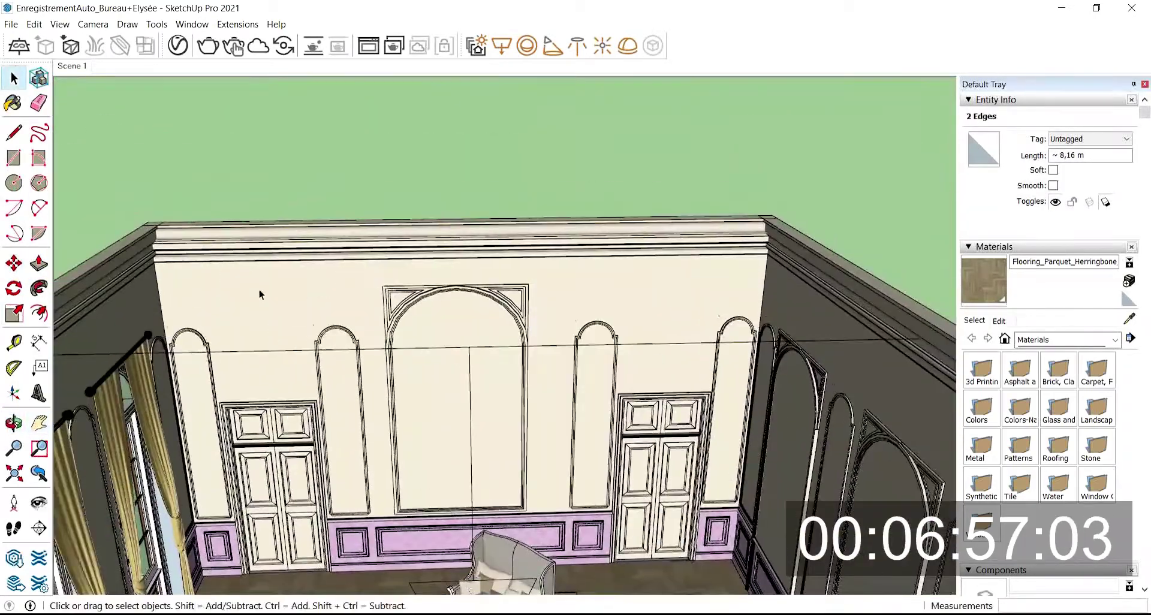
- Select the Main room light and move it up about 0,54 m to the top of the raised cornice
{"action": "key", "text": "Escape"}
{"action": "left_click", "coordinate": [259, 290]}
{"action": "key", "text": "m"}
{"action": "left_click", "coordinate": [157, 262]}
{"action": "left_click", "coordinate": [155, 225]}
{"action": "middle_click_drag", "start_coordinate": [193, 231], "coordinate": [372, 240]}
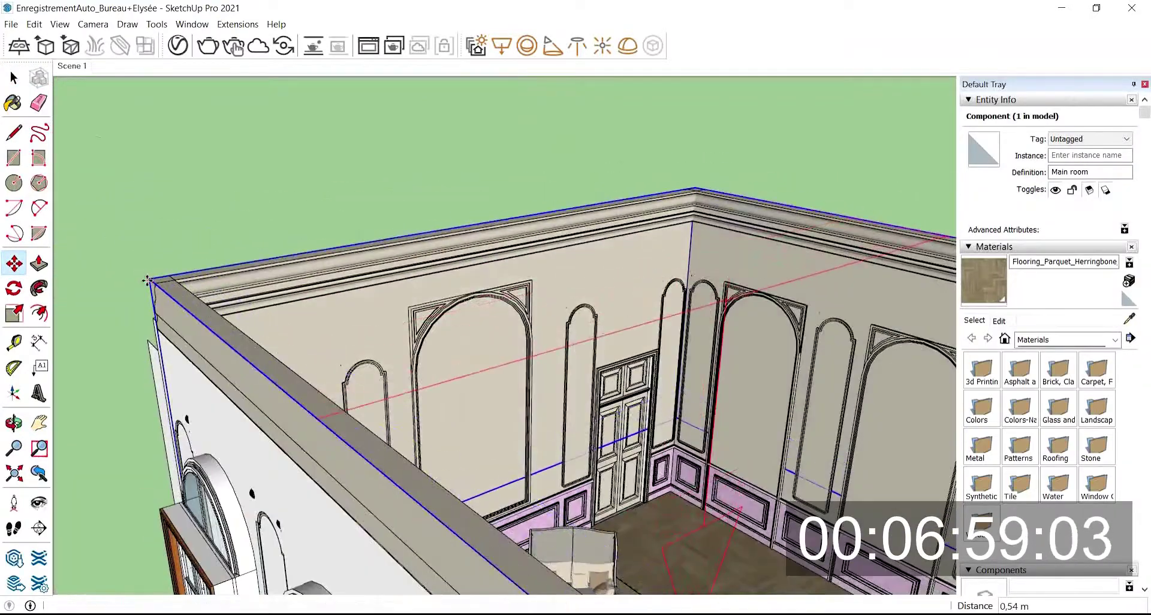
- Raise the top edge of the closing face above the door wall to the top of the raised cornices
{"action": "scroll", "coordinate": [288, 282], "scroll_direction": "down", "scroll_amount": 4}
{"action": "key", "text": "space"}
{"action": "middle_click_drag", "start_coordinate": [386, 360], "coordinate": [336, 414]}
{"action": "double_click", "coordinate": [337, 428]}
{"action": "left_click", "coordinate": [339, 423]}
{"action": "key", "text": "m"}
{"action": "left_click", "coordinate": [299, 430]}
{"action": "left_click", "coordinate": [308, 410]}
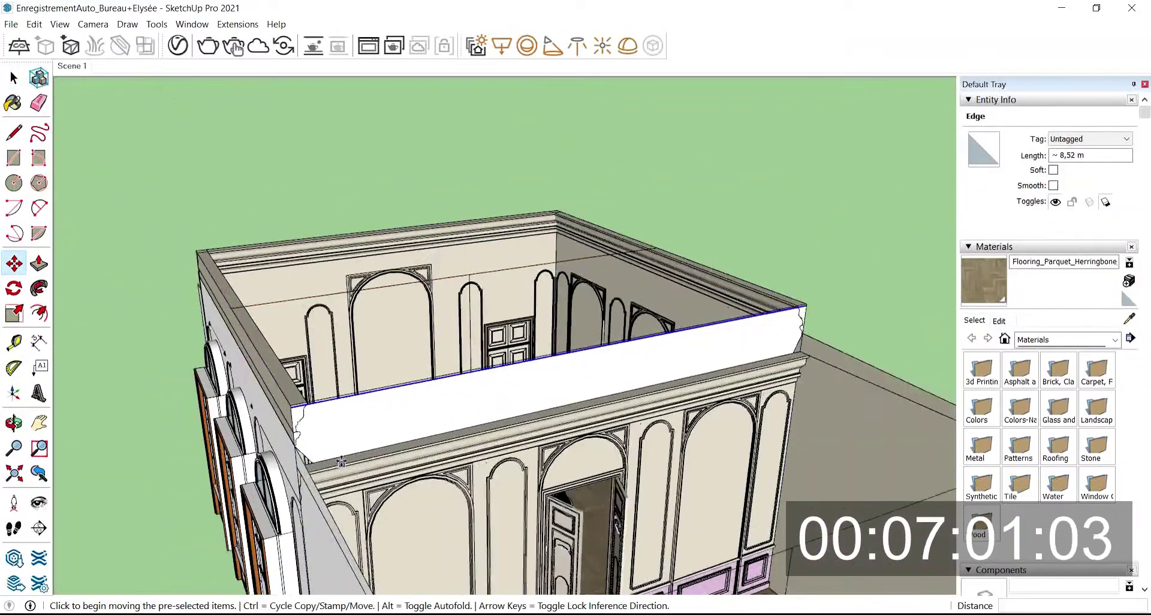
- Return to Scene 1, select the chandelier and raise it slightly within the doorway view
{"action": "key", "text": "space"}
{"action": "left_click", "coordinate": [72, 67]}
{"action": "left_click", "coordinate": [539, 171]}
{"action": "key", "text": "m"}
{"action": "left_click", "coordinate": [118, 264]}
{"action": "key", "text": "space"}
{"action": "left_click", "coordinate": [501, 210]}
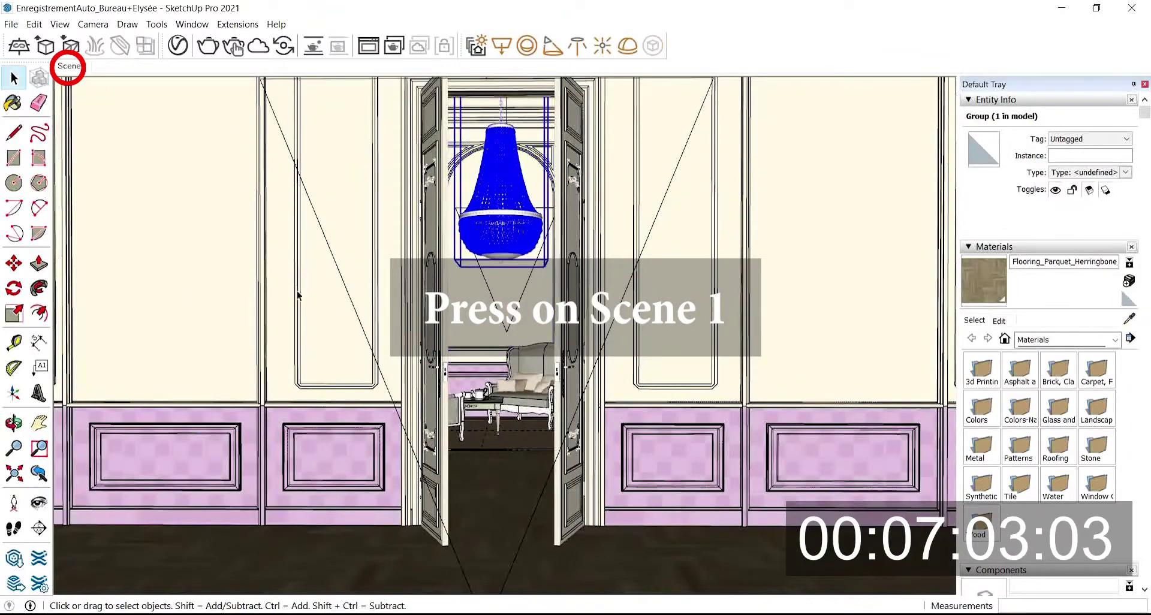
{"action": "key", "text": "m"}
- Move the furniture group behind the doors by 0,12 m within the doorway view
{"action": "key", "text": "space"}
{"action": "key", "text": "m"}
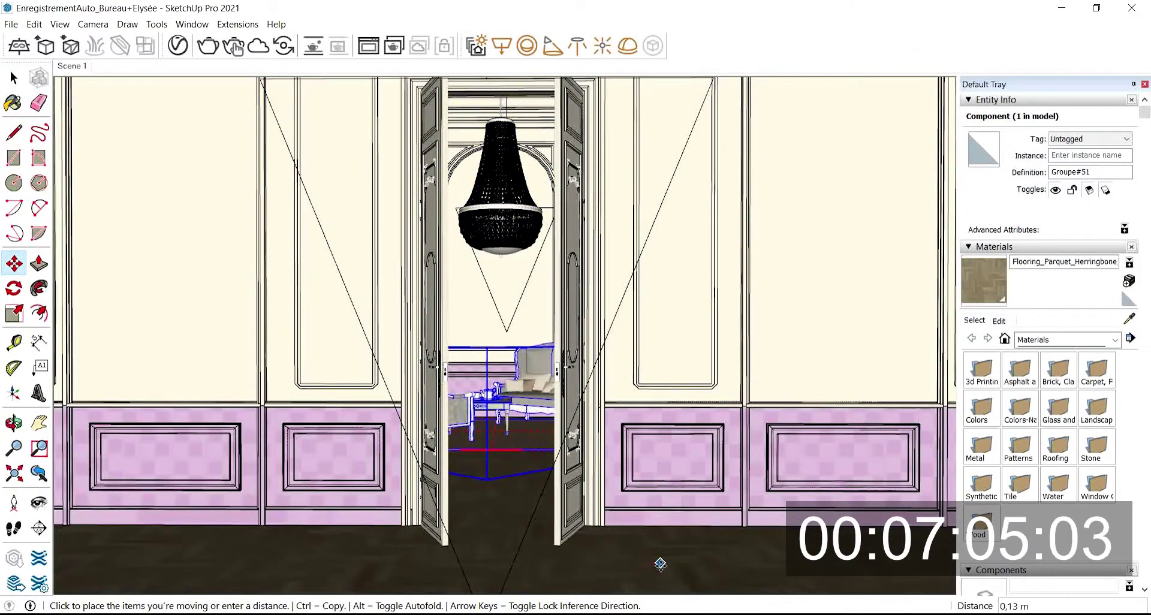
{"action": "type", "text": "0,12"}
{"action": "key", "text": "Return"}
- Move the chandelier 0,3 m horizontally above the parquet and return to Scene 1
{"action": "key", "text": "space"}
{"action": "left_click", "coordinate": [501, 210]}
{"action": "middle_click_drag", "start_coordinate": [500, 216], "coordinate": [479, 288]}
{"action": "key", "text": "m"}
{"action": "left_click", "coordinate": [635, 301]}
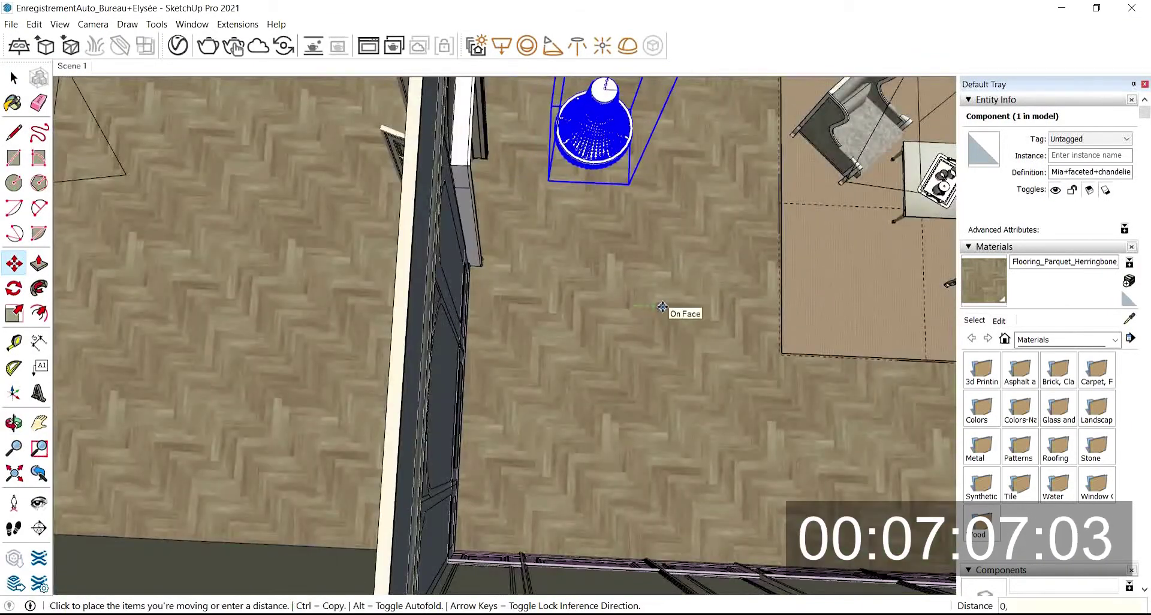
{"action": "type", "text": "0,3"}
{"action": "key", "text": "Return"}
{"action": "left_click", "coordinate": [69, 66]}
- Paste the potted light bulb tree onto the floor beside the right-hand door leaf
{"action": "key", "text": "space"}
{"action": "left_click", "coordinate": [607, 542]}
{"action": "mouse_move", "coordinate": [609, 481]}
{"action": "middle_mouse_down", "text": "shift"}
{"action": "mouse_move", "coordinate": [588, 347]}
{"action": "mouse_move", "coordinate": [610, 460]}
{"action": "middle_mouse_up", "text": "shift"}
{"action": "key", "text": "ctrl+v"}
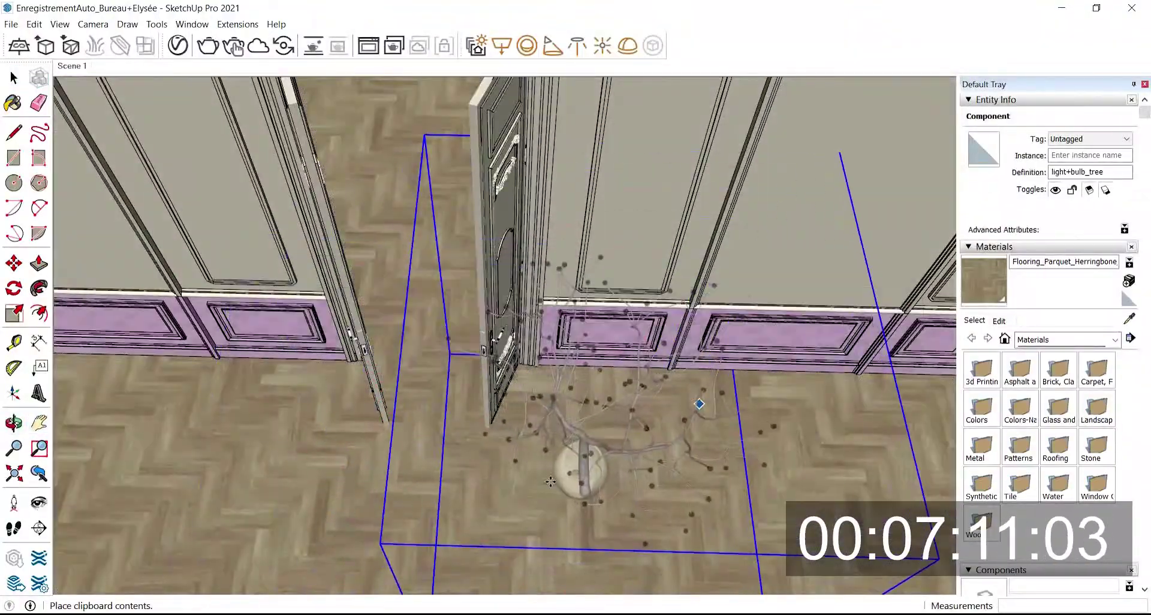
{"action": "left_click", "coordinate": [591, 474]}
- Draw a guide line along the floor from the foot of the right door frame, perpendicular to the wall
{"action": "scroll", "coordinate": [548, 488], "scroll_direction": "up", "scroll_amount": 6}
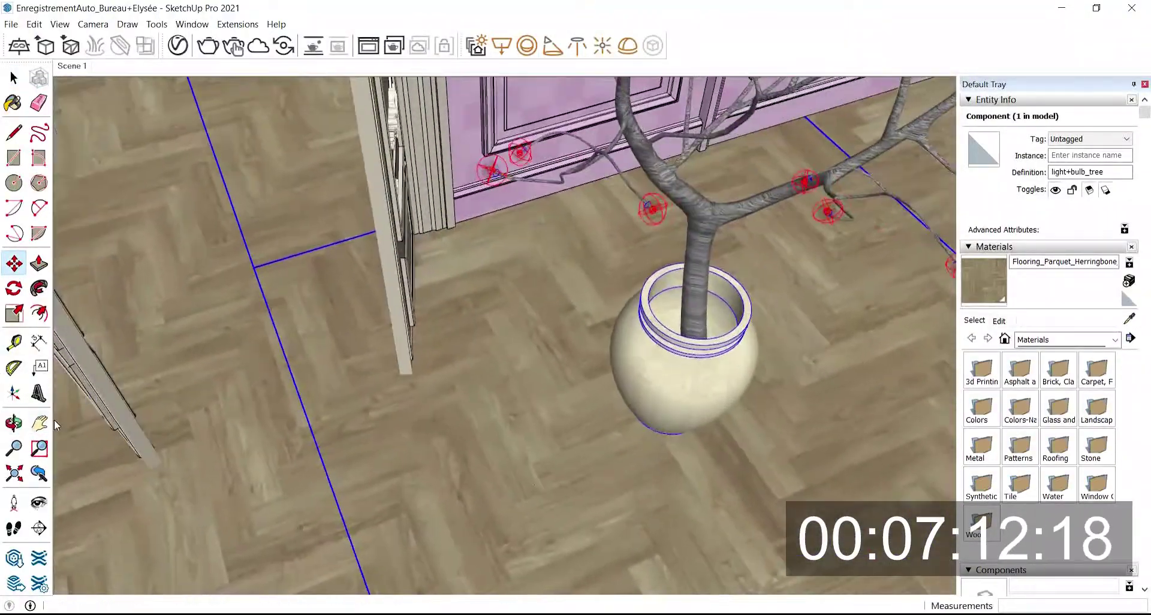
{"action": "mouse_move", "coordinate": [57, 425]}
{"action": "middle_mouse_down"}
{"action": "mouse_move", "coordinate": [367, 442]}
{"action": "mouse_move", "coordinate": [411, 424]}
{"action": "middle_mouse_up"}
{"action": "key", "text": "l"}
{"action": "left_click", "coordinate": [498, 255]}
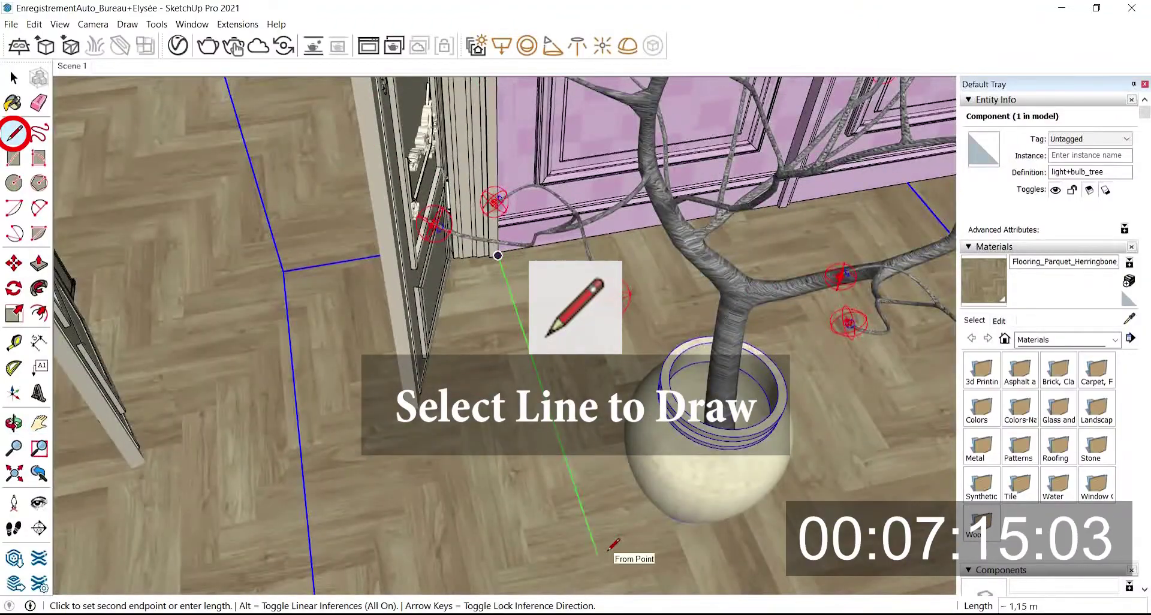
{"action": "middle_click_drag", "start_coordinate": [626, 510], "coordinate": [672, 383]}
- Move the bulb tree so the base of its pot lines up with the guide line's end
{"action": "key", "text": "m"}
{"action": "left_click", "coordinate": [732, 438]}
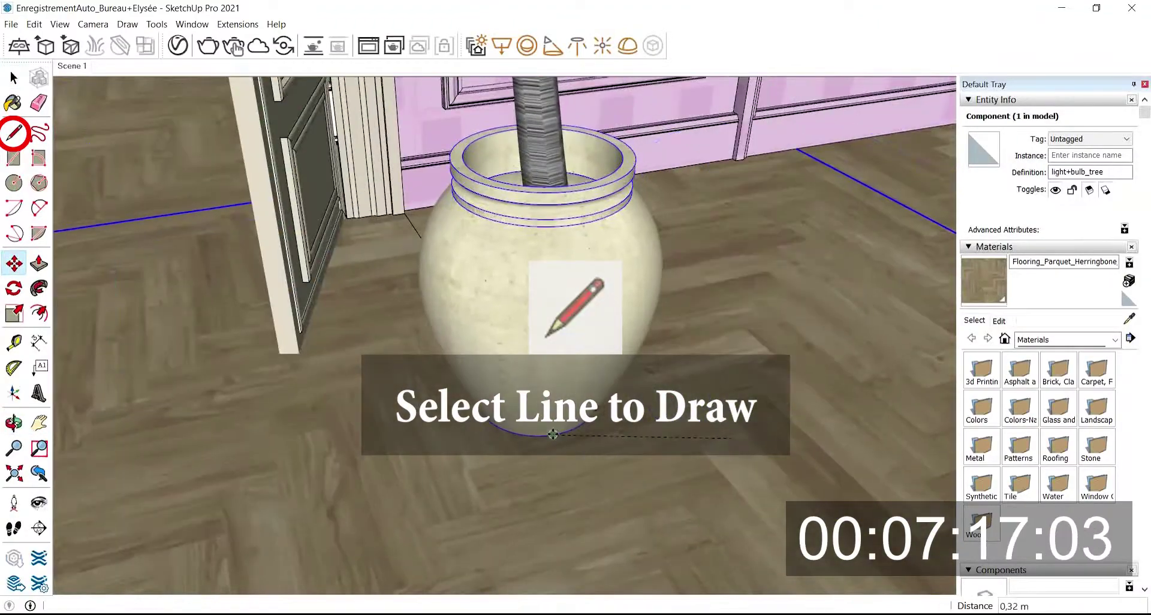
{"action": "left_click", "coordinate": [540, 440]}
- Draw a matching guide line on the floor from the foot of the left door frame
{"action": "left_click", "coordinate": [41, 427]}
{"action": "scroll", "coordinate": [528, 312], "scroll_direction": "down", "scroll_amount": 5}
{"action": "middle_click_drag", "start_coordinate": [516, 252], "coordinate": [509, 360]}
{"action": "mouse_move", "coordinate": [462, 336]}
{"action": "left_mouse_down"}
{"action": "mouse_move", "coordinate": [538, 349]}
{"action": "mouse_move", "coordinate": [667, 222]}
{"action": "left_mouse_up"}
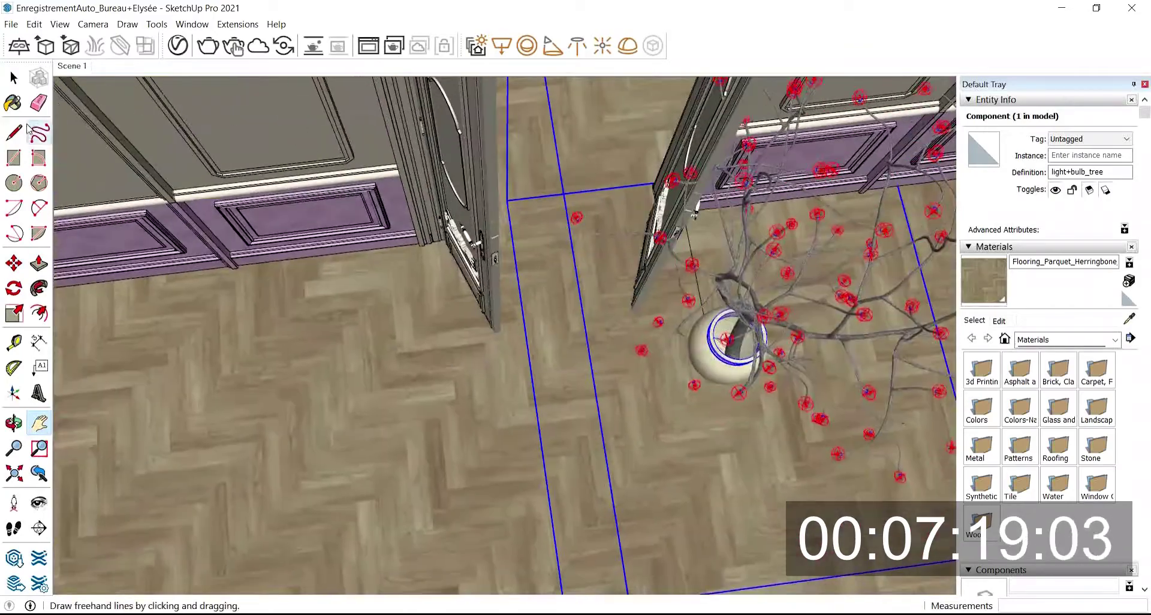
{"action": "left_click", "coordinate": [15, 133]}
{"action": "scroll", "coordinate": [462, 244], "scroll_direction": "up", "scroll_amount": 3}
{"action": "left_click", "coordinate": [462, 244]}
- Paste a second light bulb tree left of the doors and move its pot towards the left guide line
{"action": "scroll", "coordinate": [465, 294], "scroll_direction": "down", "scroll_amount": 3}
{"action": "middle_click_drag", "start_coordinate": [488, 471], "coordinate": [257, 373], "text": "shift"}
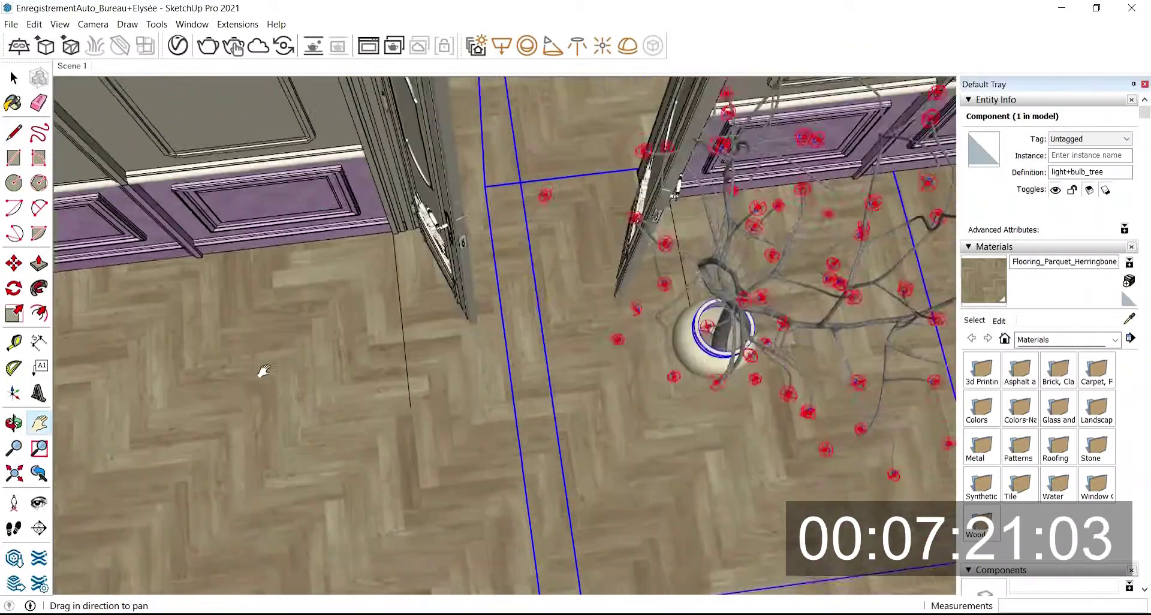
{"action": "key", "text": "ctrl+v"}
{"action": "left_click", "coordinate": [538, 420]}
{"action": "middle_click_drag", "start_coordinate": [538, 420], "coordinate": [510, 288]}
{"action": "scroll", "coordinate": [402, 437], "scroll_direction": "up", "scroll_amount": 5}
{"action": "left_click", "coordinate": [401, 437]}
{"action": "scroll", "coordinate": [401, 437], "scroll_direction": "down", "scroll_amount": 5}
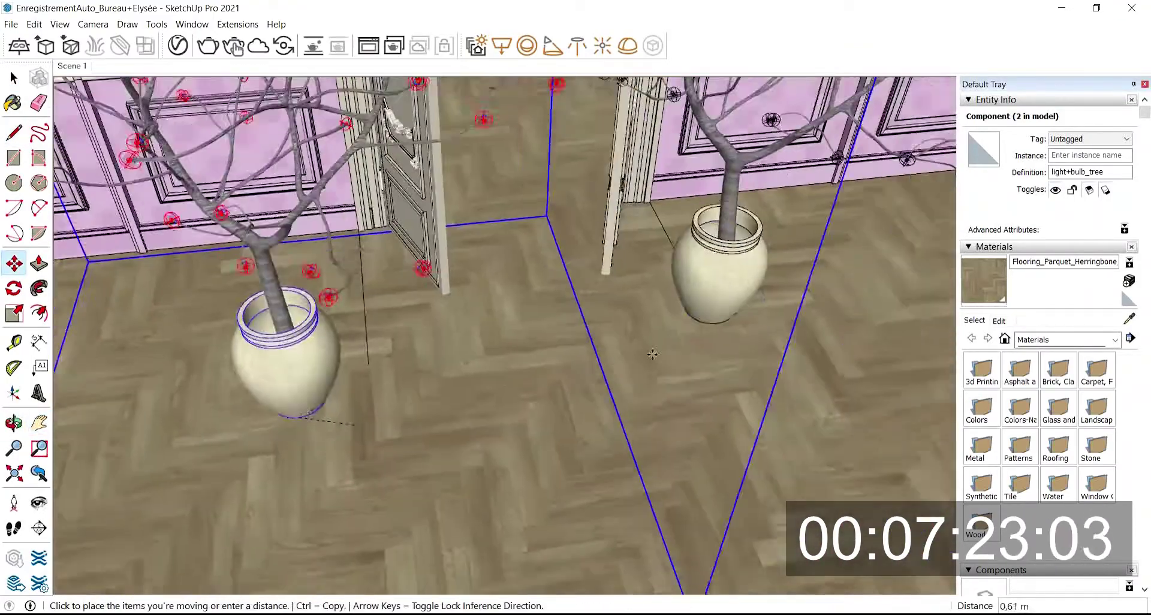
{"action": "scroll", "coordinate": [731, 322], "scroll_direction": "up", "scroll_amount": 6}
{"action": "scroll", "coordinate": [699, 347], "scroll_direction": "down", "scroll_amount": 6}
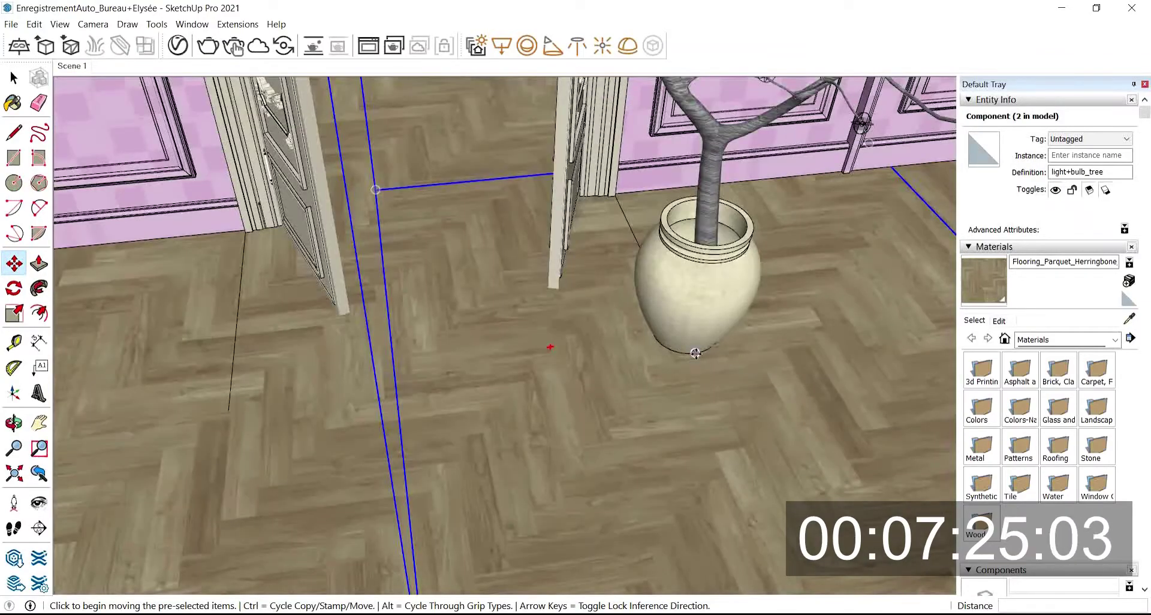
- Mirror the second tree by scaling it -1 along the red axis, and move it back to the left guide line
{"action": "left_click", "coordinate": [39, 428]}
{"action": "scroll", "coordinate": [406, 415], "scroll_direction": "down", "scroll_amount": 3}
{"action": "middle_click_drag", "start_coordinate": [406, 415], "coordinate": [436, 240]}
{"action": "scroll", "coordinate": [436, 406], "scroll_direction": "down", "scroll_amount": 1}
{"action": "left_click", "coordinate": [16, 315]}
{"action": "left_click", "coordinate": [688, 274]}
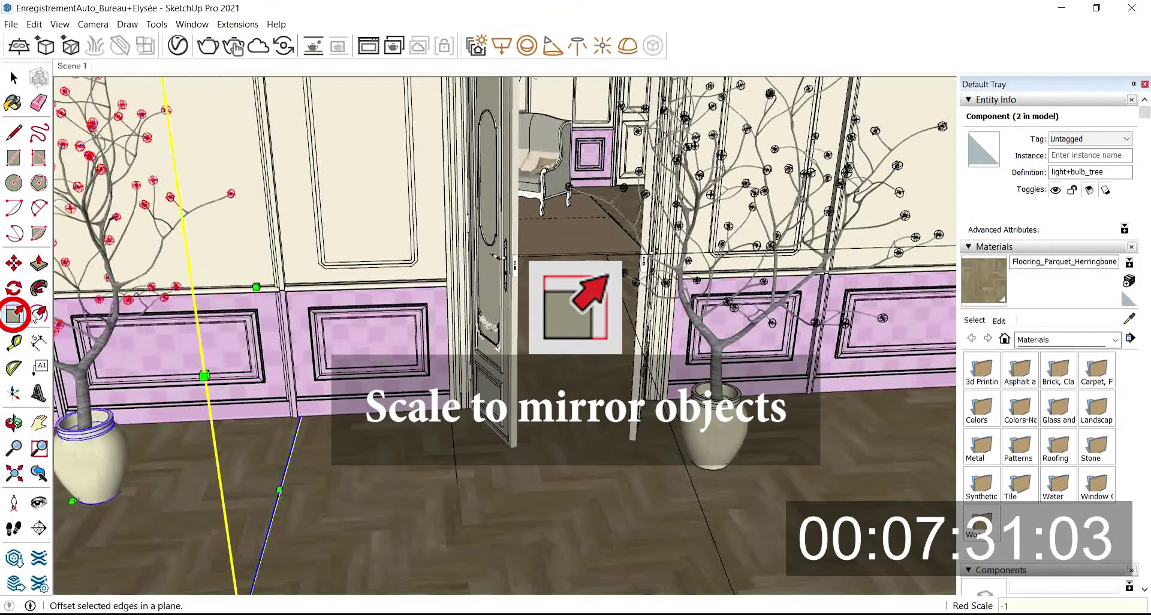
{"action": "left_click", "coordinate": [14, 262]}
{"action": "left_click", "coordinate": [77, 507]}
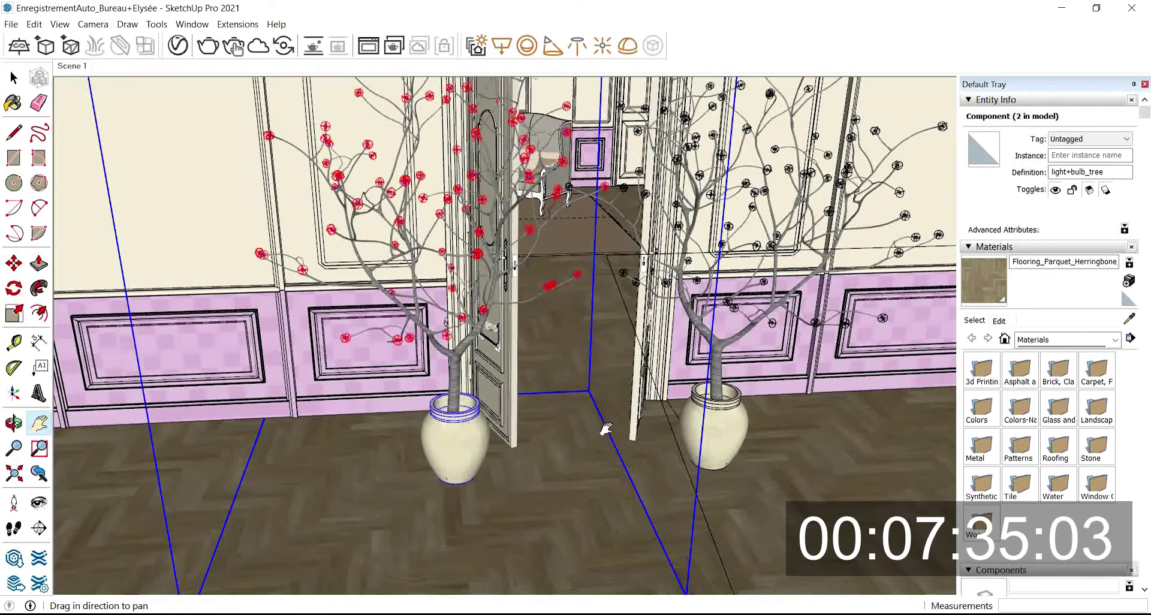
- From Scene 1, move the left and right bulb trees 0,50 m outward from the doorway
{"action": "left_click", "coordinate": [69, 66]}
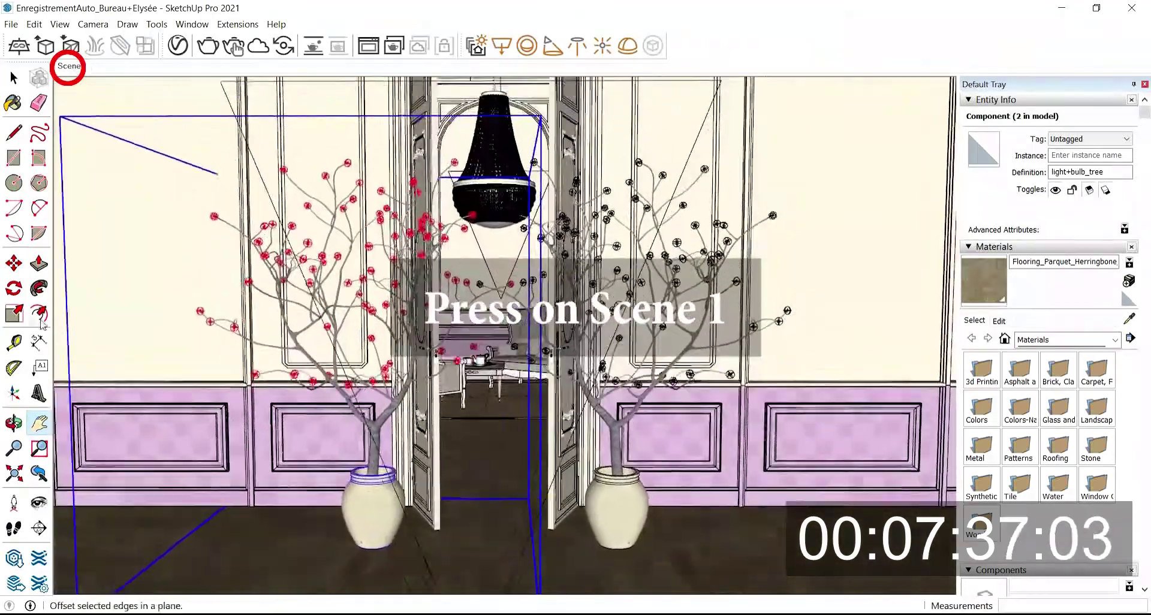
{"action": "left_click", "coordinate": [352, 561]}
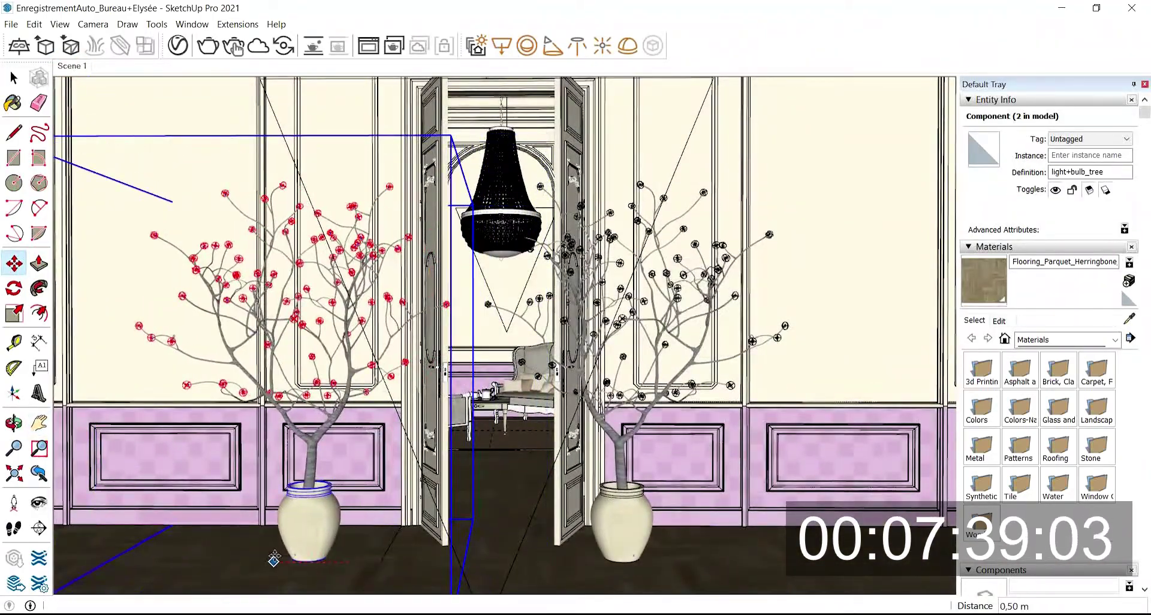
{"action": "left_click", "coordinate": [13, 78]}
{"action": "left_click", "coordinate": [622, 528]}
{"action": "left_click", "coordinate": [13, 263]}
{"action": "left_click", "coordinate": [737, 568]}
{"action": "left_click", "coordinate": [812, 571]}
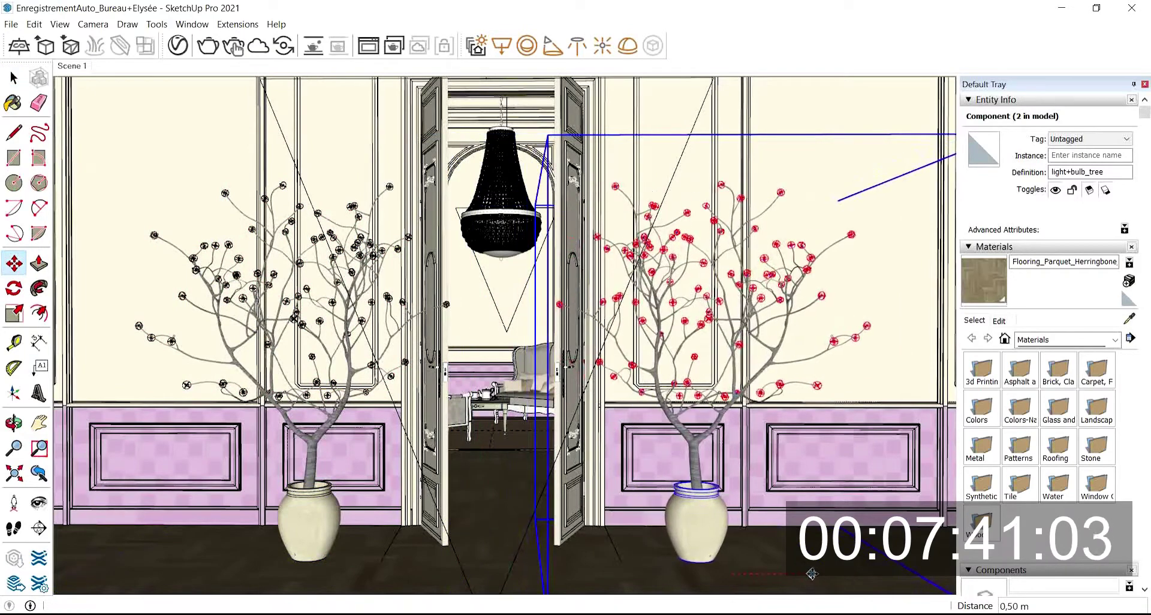
- Rotate the left bulb tree 90° about its vertical axis and return to Scene 1
{"action": "left_click", "coordinate": [39, 103]}
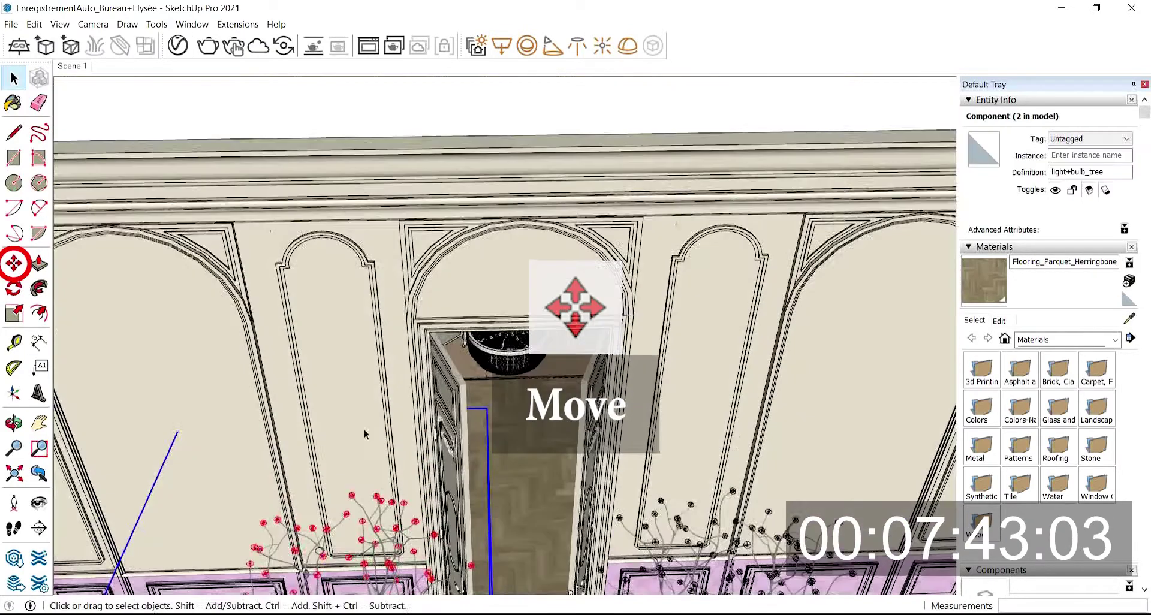
{"action": "left_click", "coordinate": [13, 263]}
{"action": "left_click", "coordinate": [334, 429]}
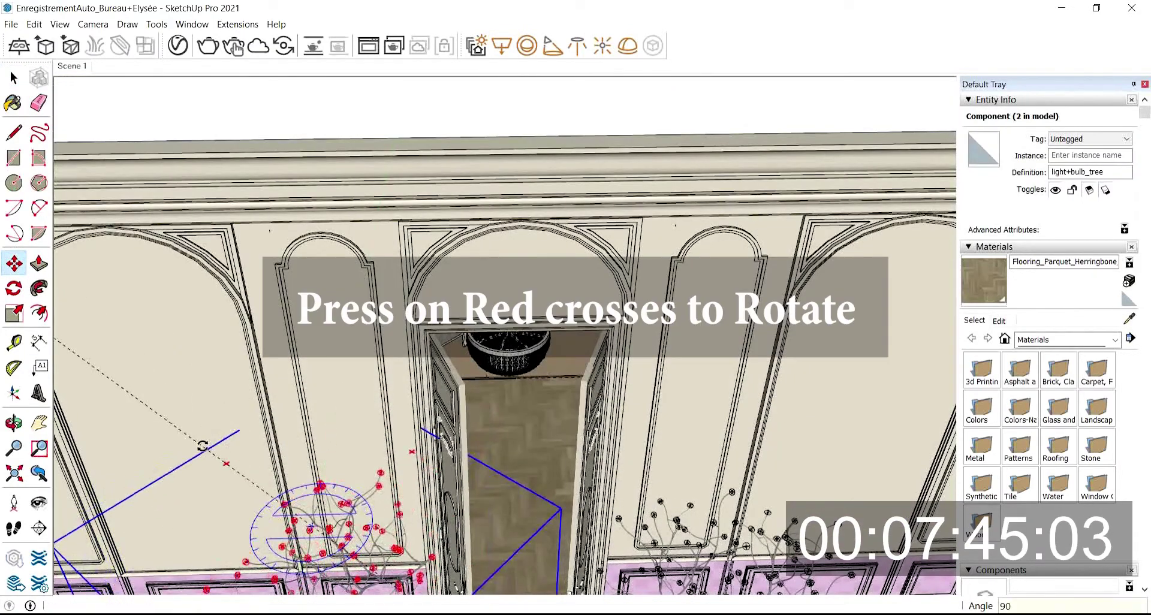
{"action": "left_click", "coordinate": [202, 446]}
{"action": "left_click", "coordinate": [72, 66]}
{"action": "left_click", "coordinate": [13, 78]}
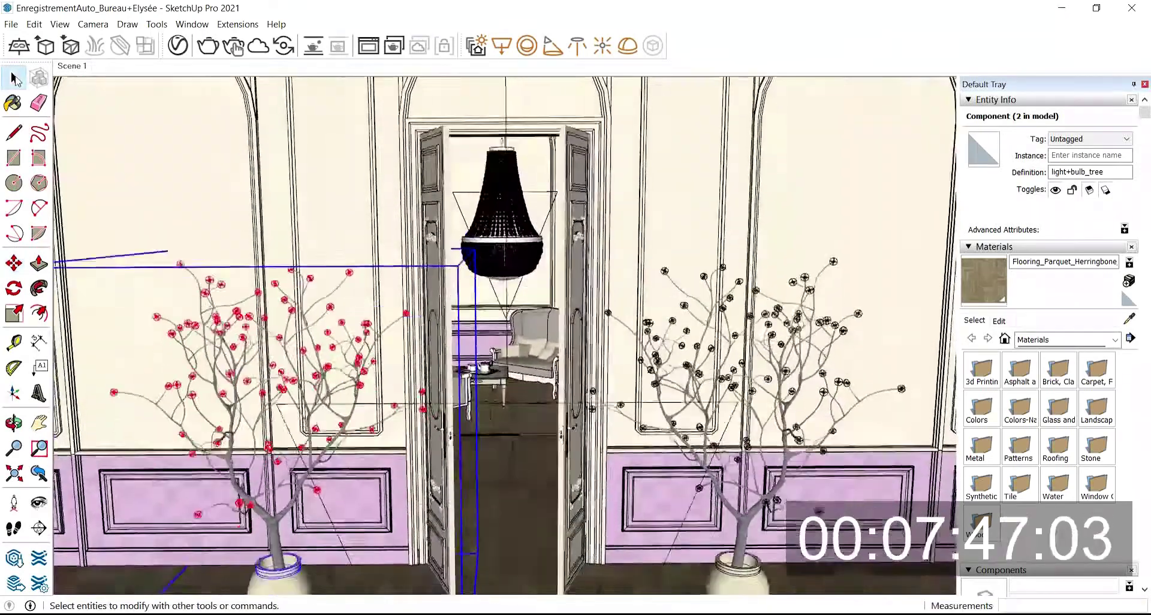
- Set the V-Ray render output image width to 1500 with the 16:9 widescreen ratio
{"action": "left_click", "coordinate": [178, 45]}
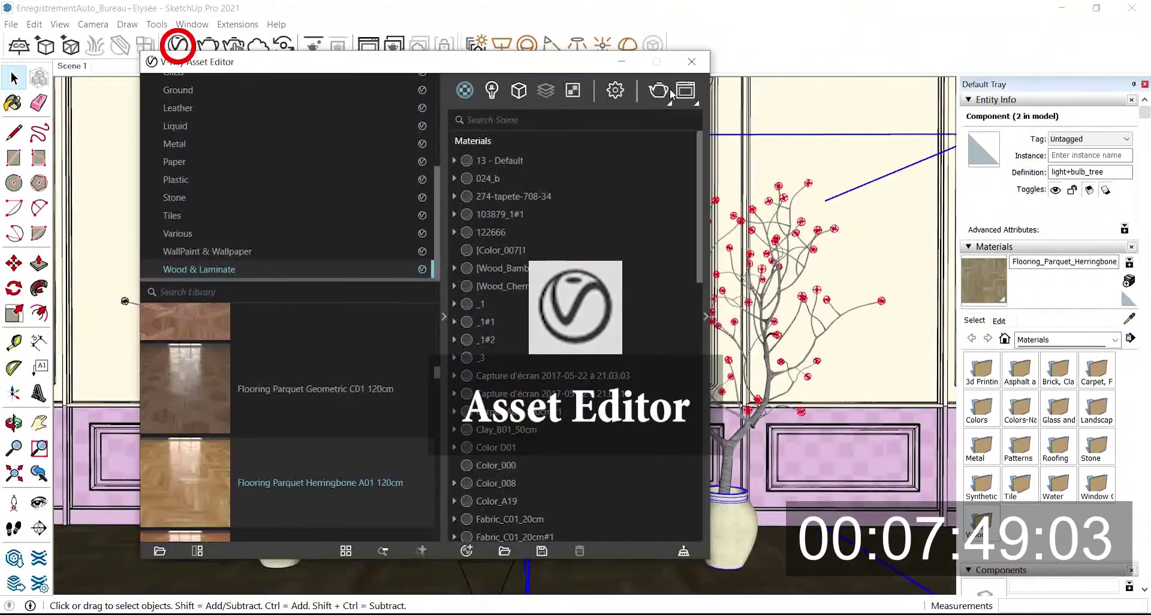
{"action": "left_click", "coordinate": [615, 90]}
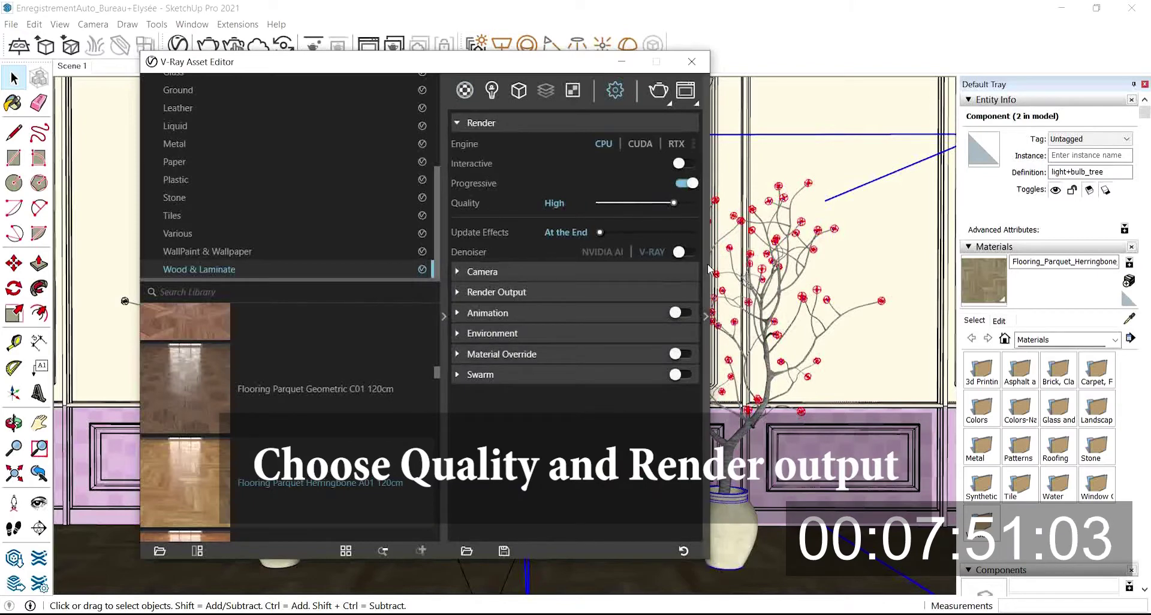
{"action": "left_click", "coordinate": [708, 269]}
{"action": "left_click", "coordinate": [483, 271]}
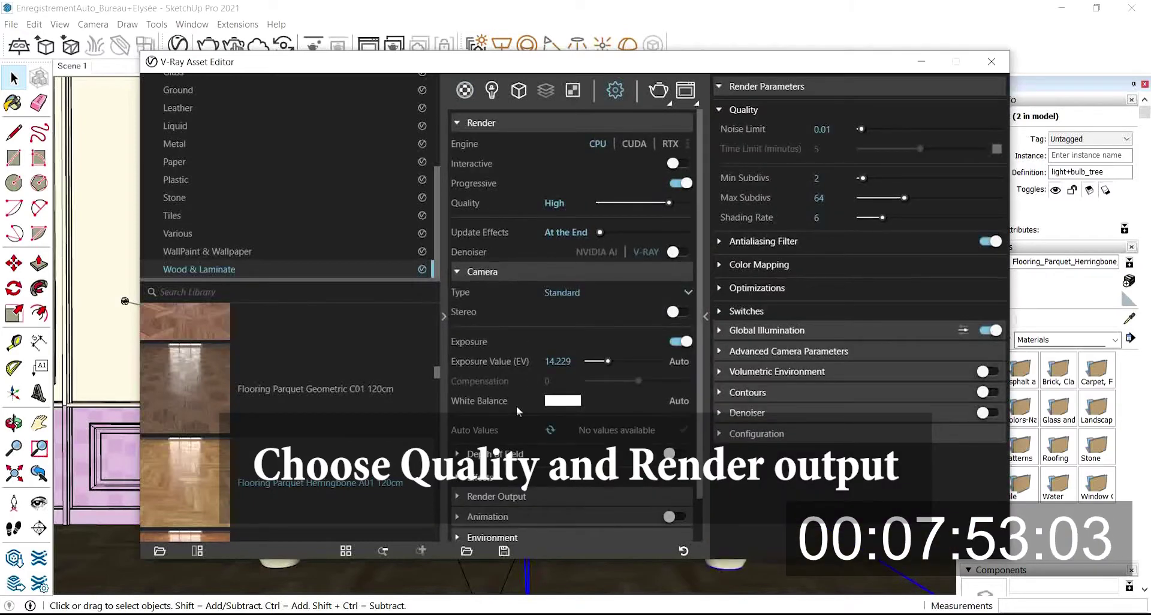
{"action": "left_click", "coordinate": [484, 269]}
{"action": "left_click", "coordinate": [498, 292]}
{"action": "double_click", "coordinate": [554, 333]}
{"action": "type", "text": "15"}
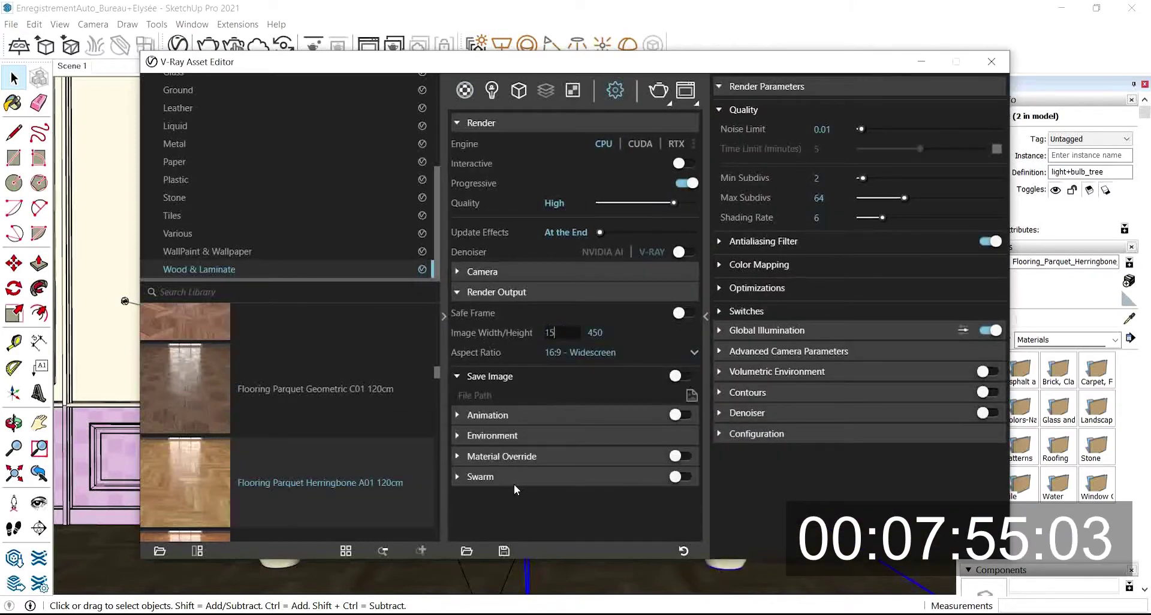
{"action": "type", "text": "00"}
{"action": "key", "text": "Return"}
- Change the colours of Sphere Light and Sphere Light big to near-white and start the V-Ray render
{"action": "left_click", "coordinate": [492, 90]}
{"action": "left_click", "coordinate": [693, 196]}
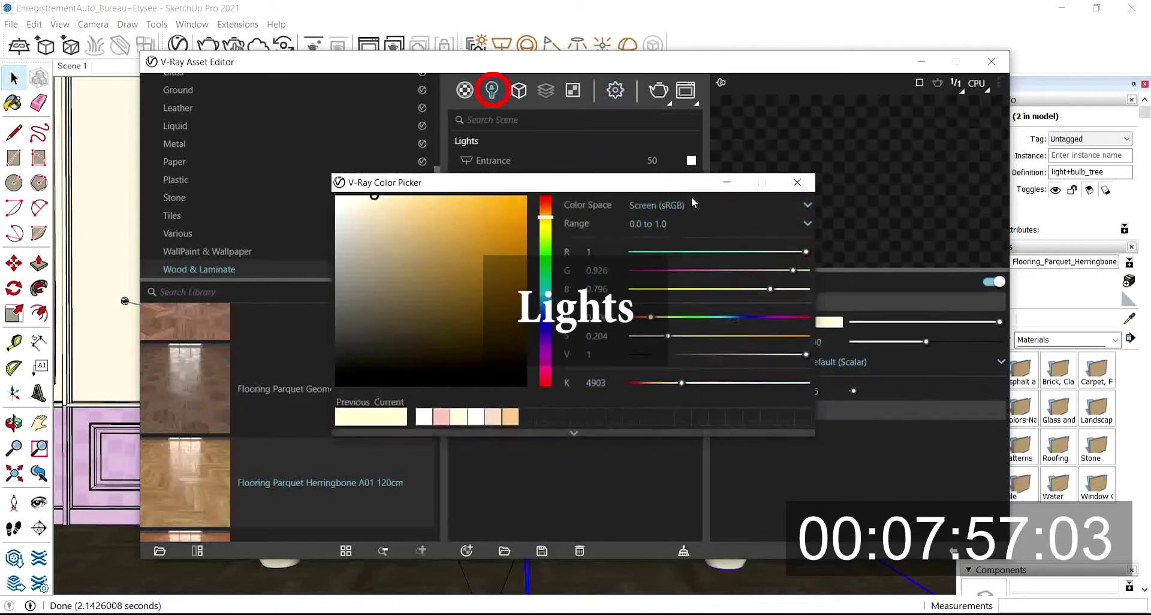
{"action": "left_click", "coordinate": [340, 199]}
{"action": "left_click", "coordinate": [798, 182]}
{"action": "left_click", "coordinate": [692, 214]}
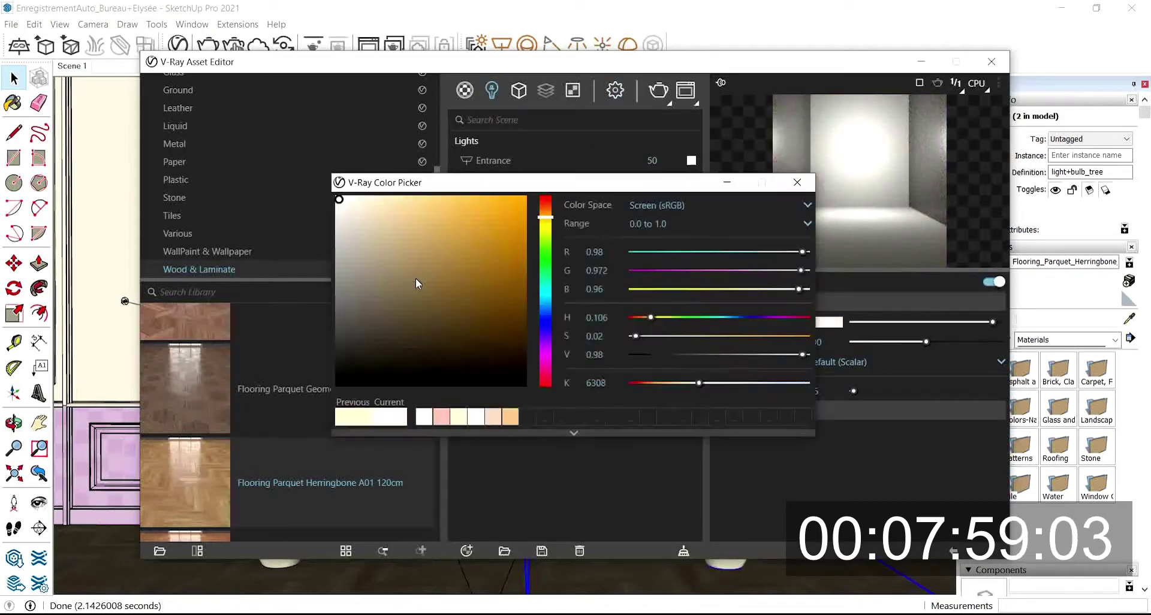
{"action": "key", "text": "Return"}
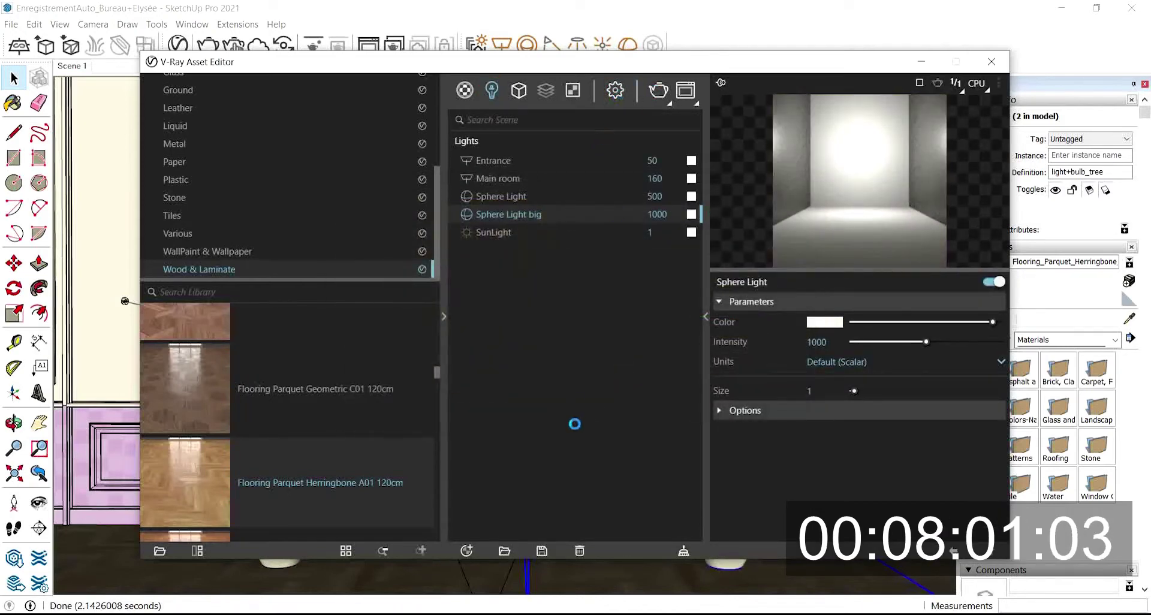
{"action": "left_click", "coordinate": [659, 90]}
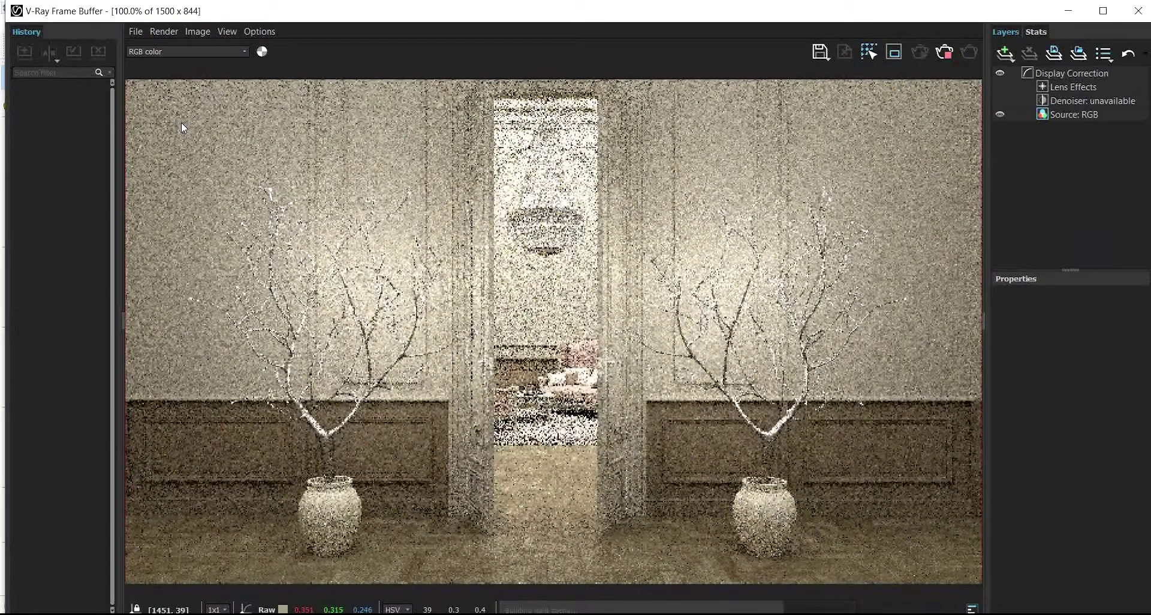